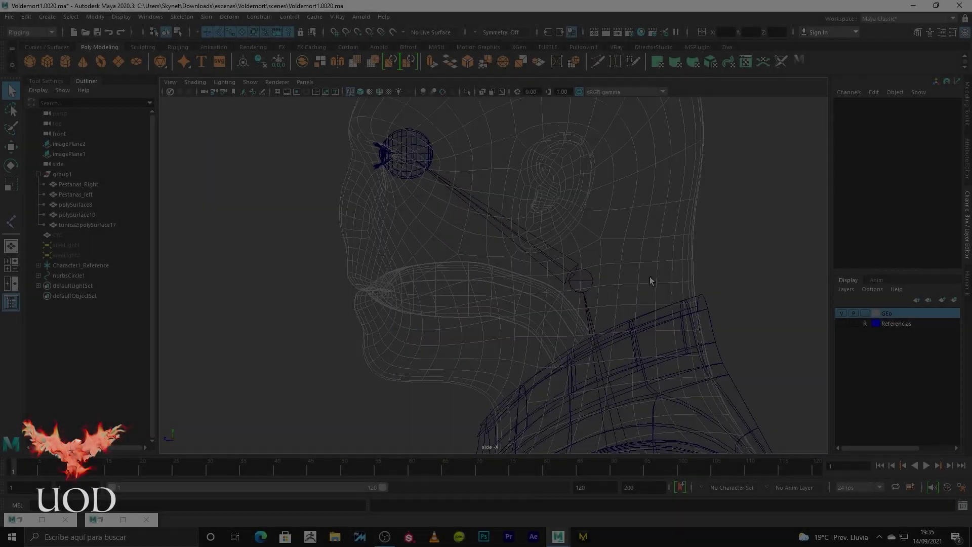
Maximize the perspective view with smooth shading and orbit to a near-frontal view of the head.
scroll(353, 303, "down", 3)
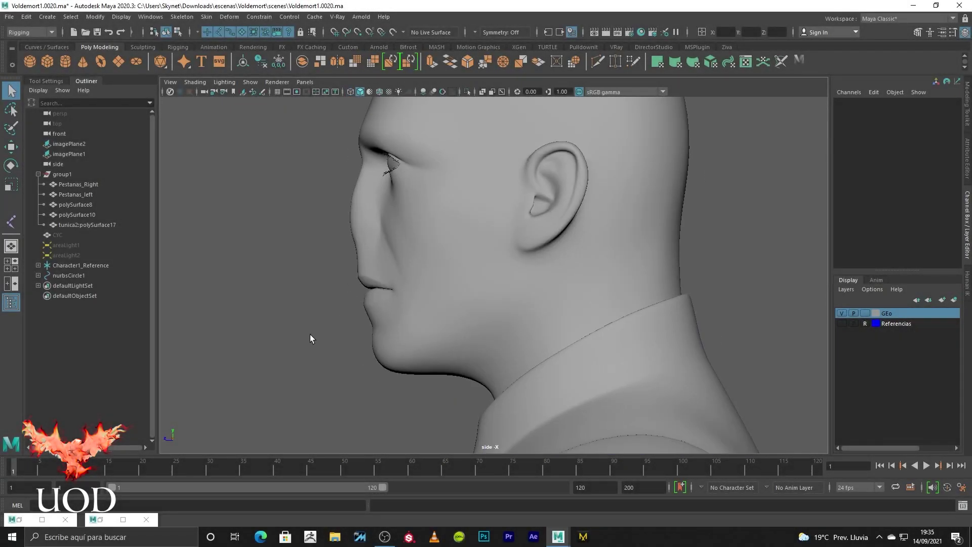
key("space")
key("space")
left_click_drag(525, 276, 560, 286, "alt")
key("5")
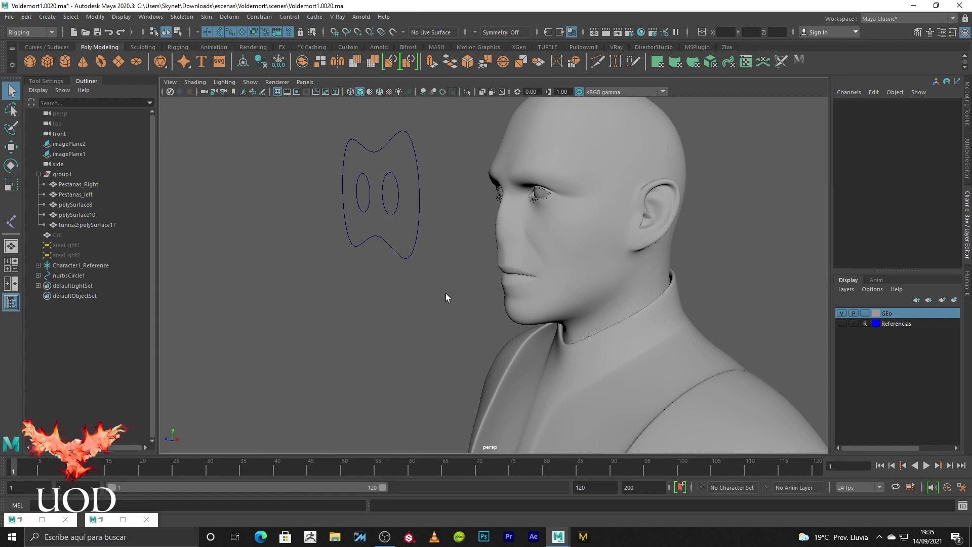
mouse_move(444, 319)
left_mouse_down("alt")
mouse_move(490, 218)
mouse_move(531, 239)
mouse_move(488, 232)
mouse_move(474, 267)
mouse_move(486, 271)
left_mouse_up("alt")
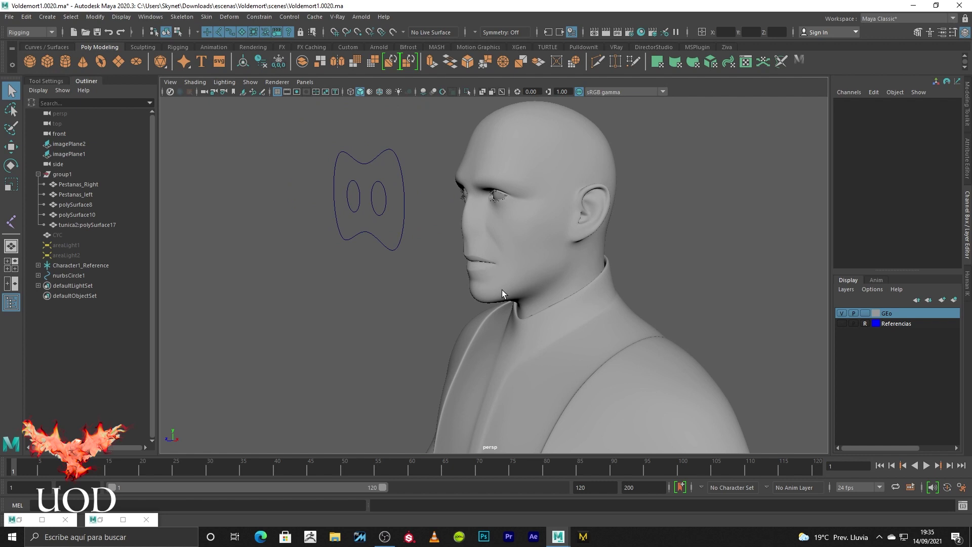
left_click_drag(534, 232, 520, 235, "alt")
Select the mask-shaped control curve nurbsCircle1 and move it onto the face.
scroll(329, 142, "up", 4)
scroll(336, 145, "down", 3)
left_click_drag(327, 157, 752, 139)
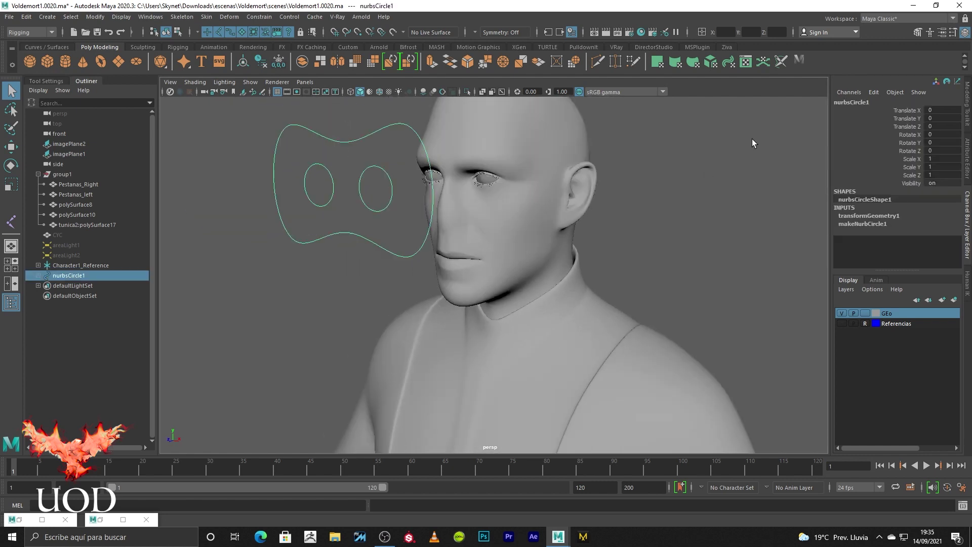
key("w")
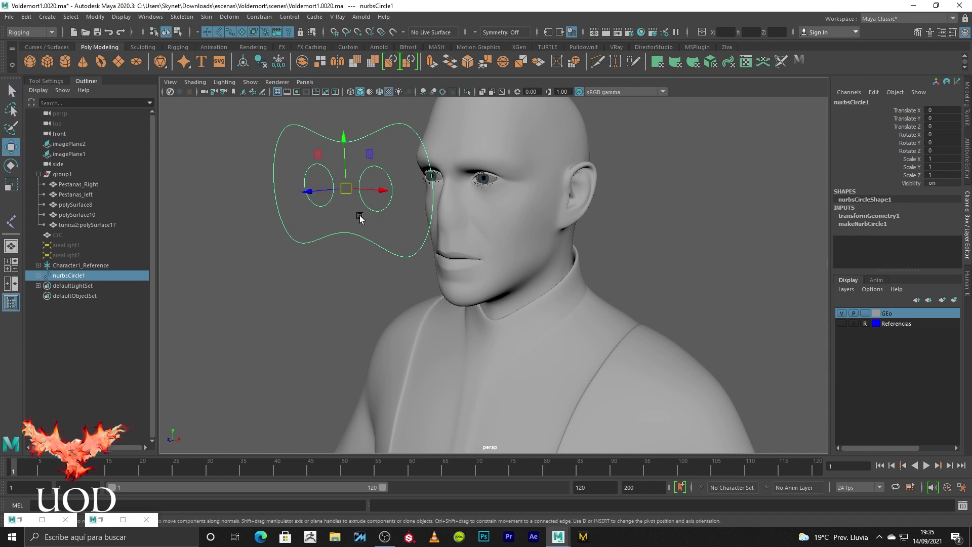
mouse_move(346, 188)
left_mouse_down()
mouse_move(454, 221)
mouse_move(348, 189)
left_mouse_up()
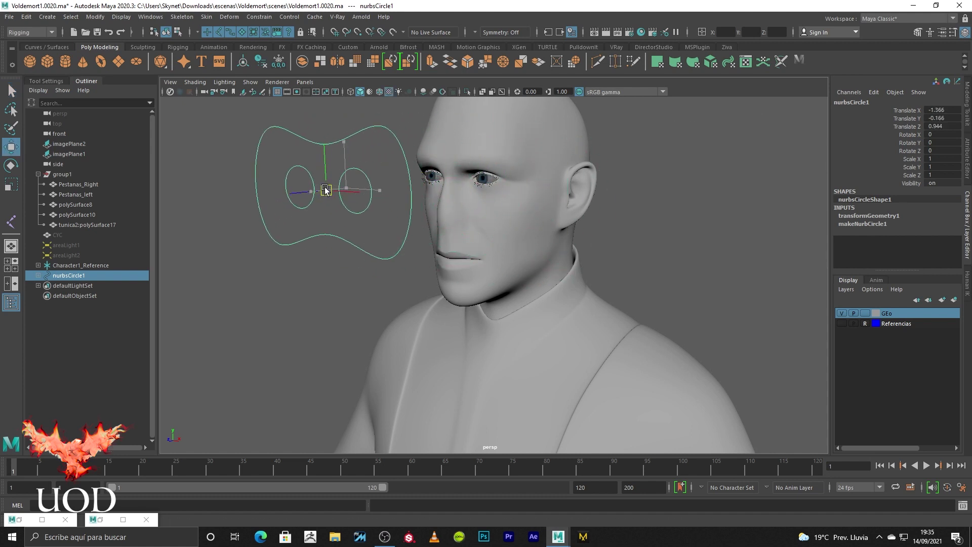
key("q")
left_click(658, 217)
Maximize the side view in wireframe and select the whole Character1_Reference skeleton.
mouse_move(658, 212)
left_mouse_down("alt")
mouse_move(514, 255)
mouse_move(521, 267)
mouse_move(370, 274)
left_mouse_up("alt")
key("space")
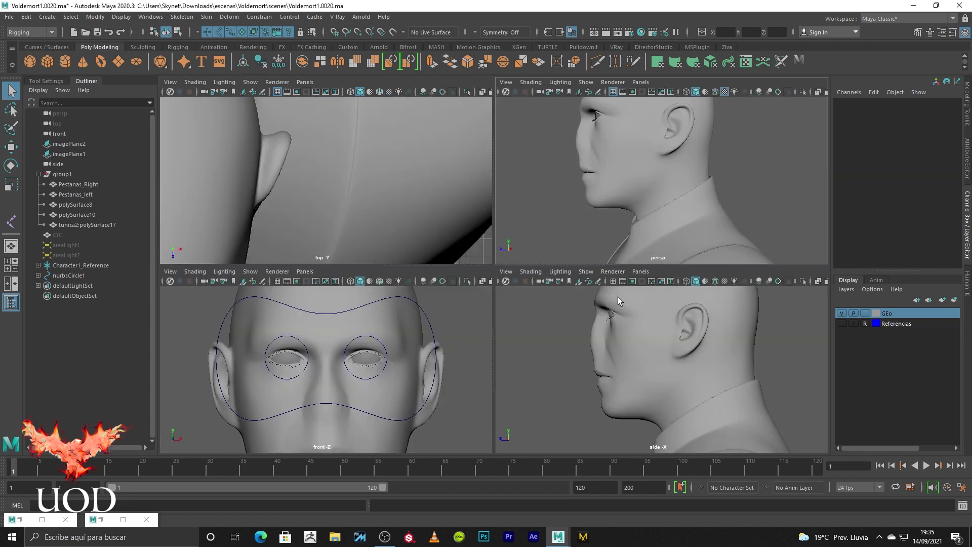
key("space")
key("4")
left_click(574, 280)
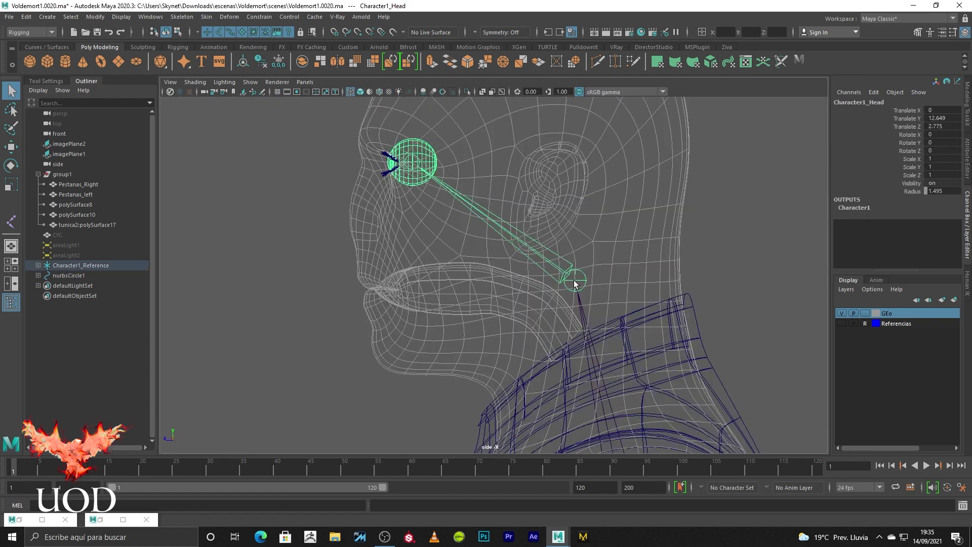
left_click(70, 265)
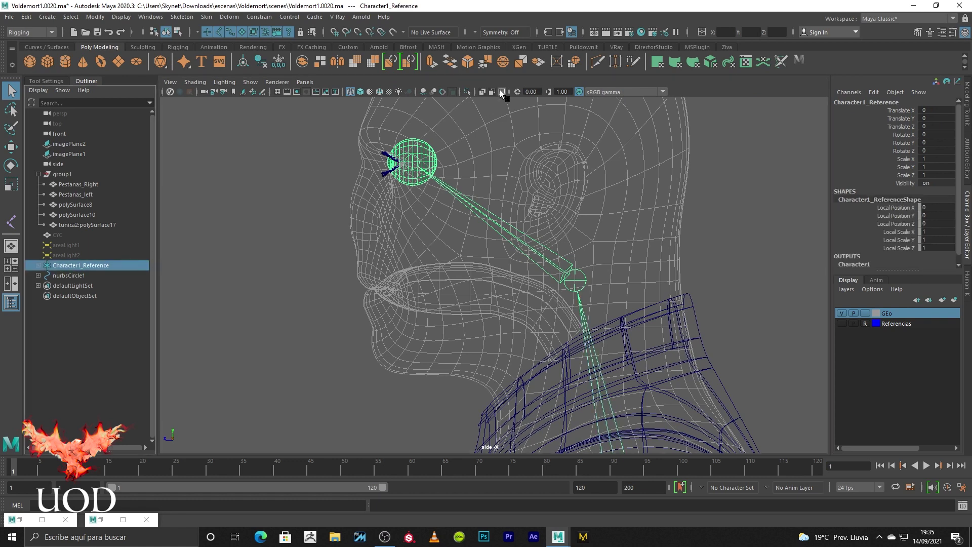
left_click(468, 90)
Draw a new joint chain from the neck joint with two joints toward the chin.
key("5")
left_click(655, 208)
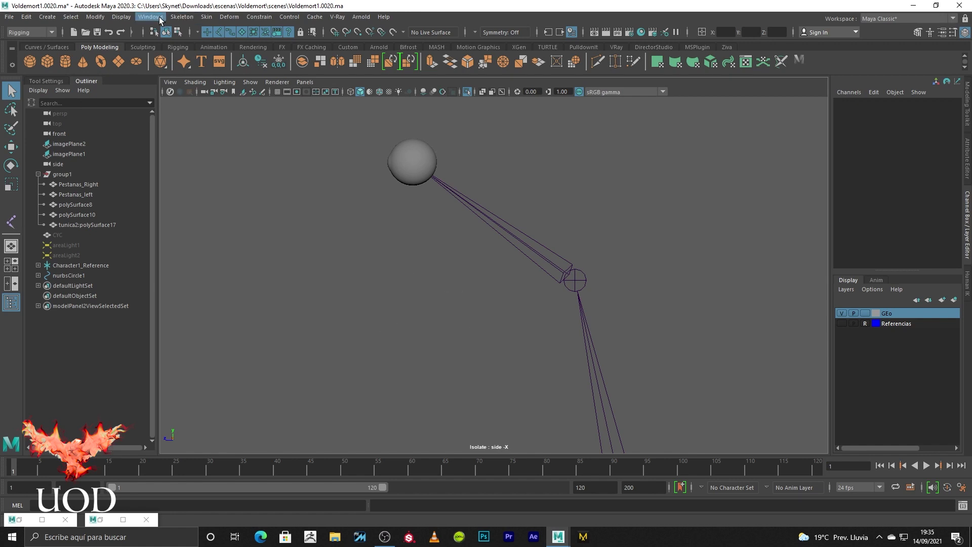
left_click(180, 16)
left_click(201, 43)
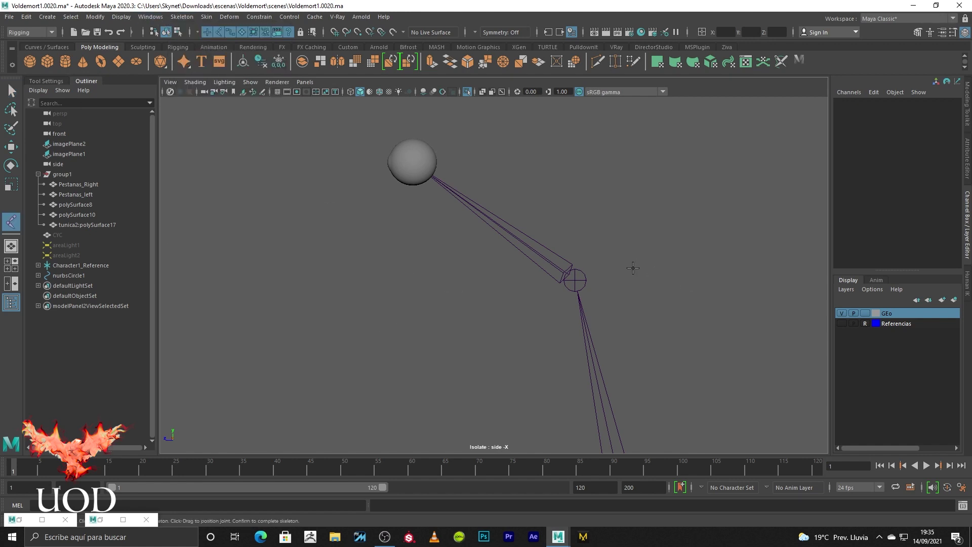
left_click(576, 280)
left_click(449, 272)
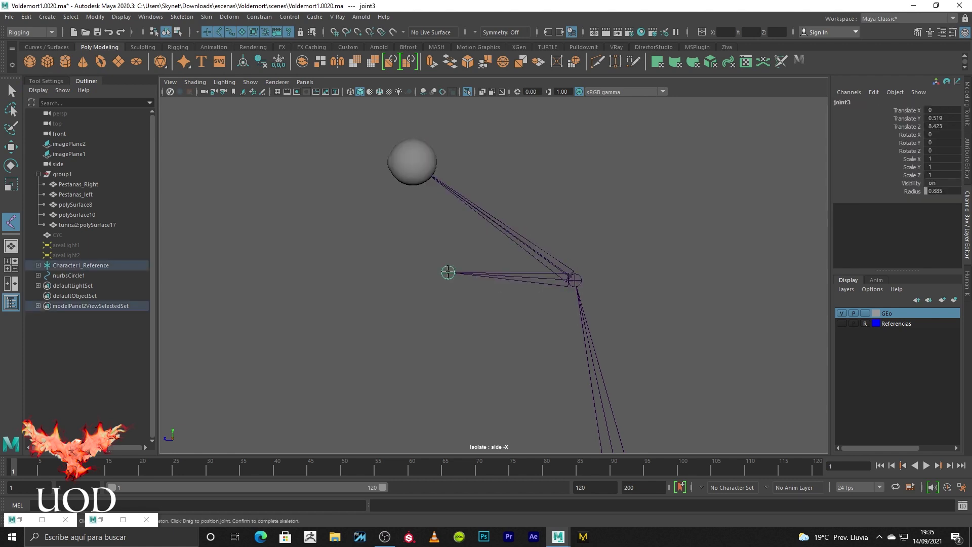
left_click(343, 274)
key("Return")
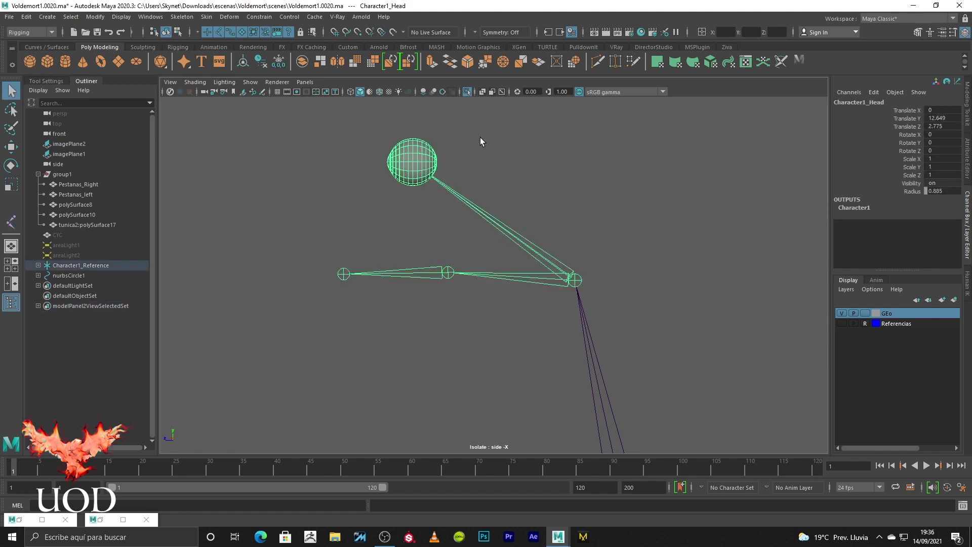
Bring the head mesh back into view in wireframe and zoom in on the mouth.
left_click(467, 92)
scroll(462, 245, "up", 1)
key("4")
scroll(456, 257, "up", 3)
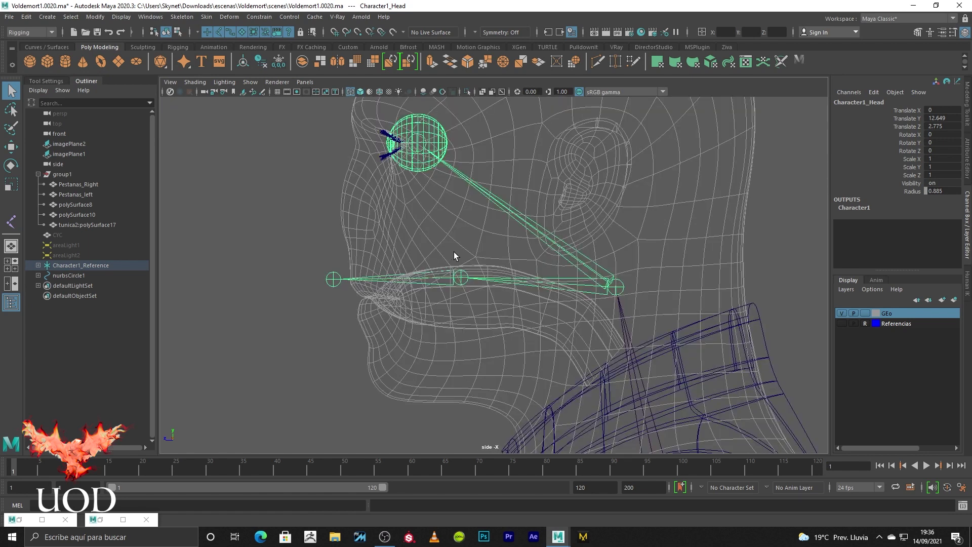
scroll(454, 253, "up", 2)
Move the jaw joint back and up along the mouth line, undoing the extra moves.
key("w")
left_click(445, 278)
left_click_drag(446, 278, 518, 288)
key("q")
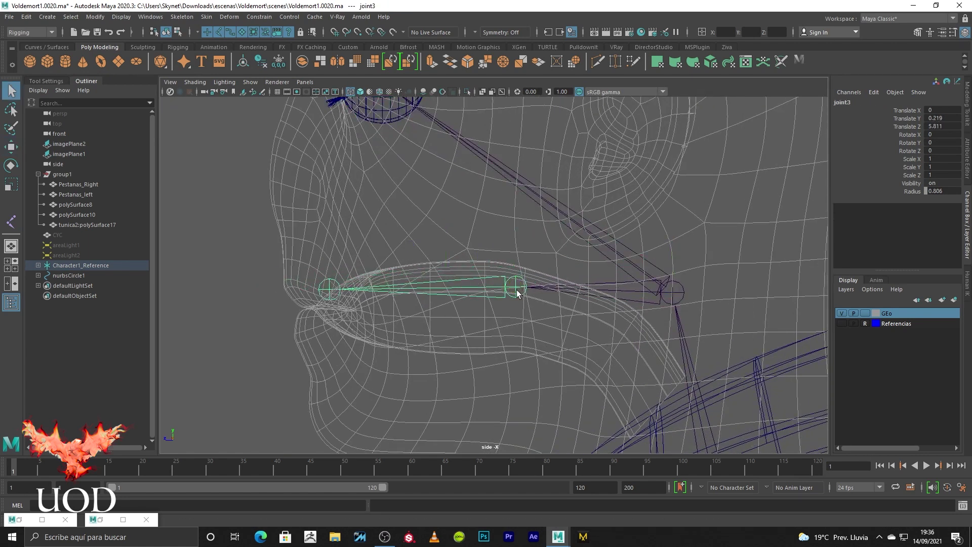
key("w")
mouse_move(517, 291)
left_mouse_down()
mouse_move(495, 277)
mouse_move(510, 274)
left_mouse_up()
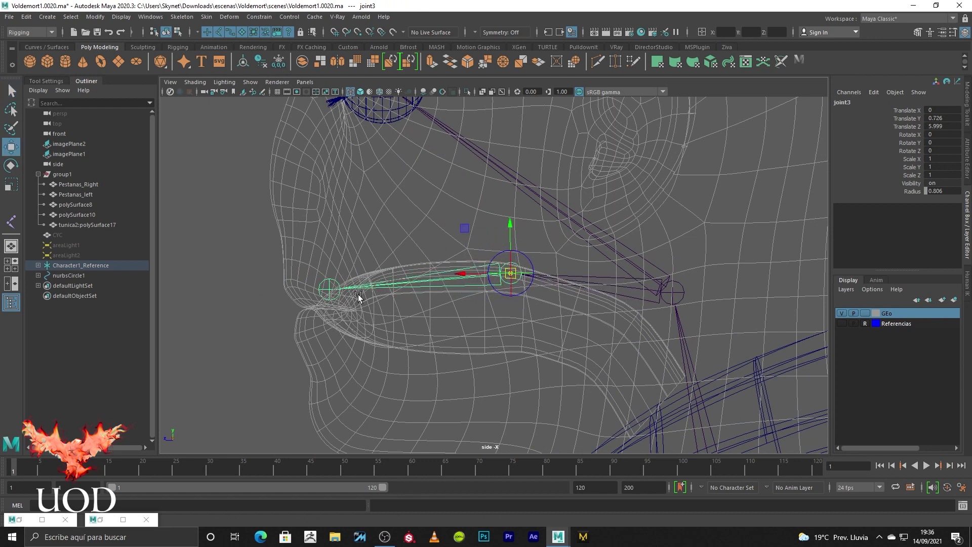
key("ctrl+z")
key("ctrl+z")
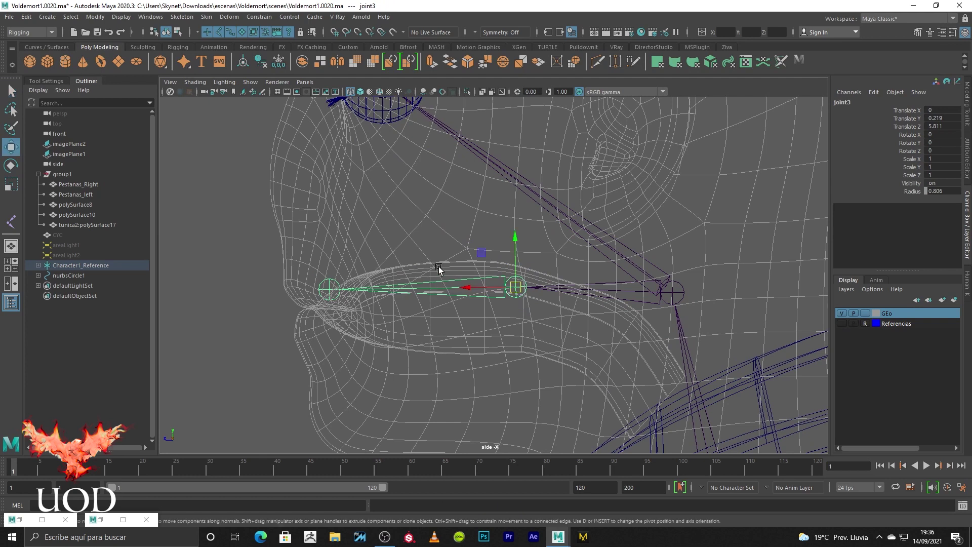
left_click(504, 242)
key("ctrl+z")
Check the face mesh against the jaw, then reselect the jaw joint and face mesh.
left_click(516, 296)
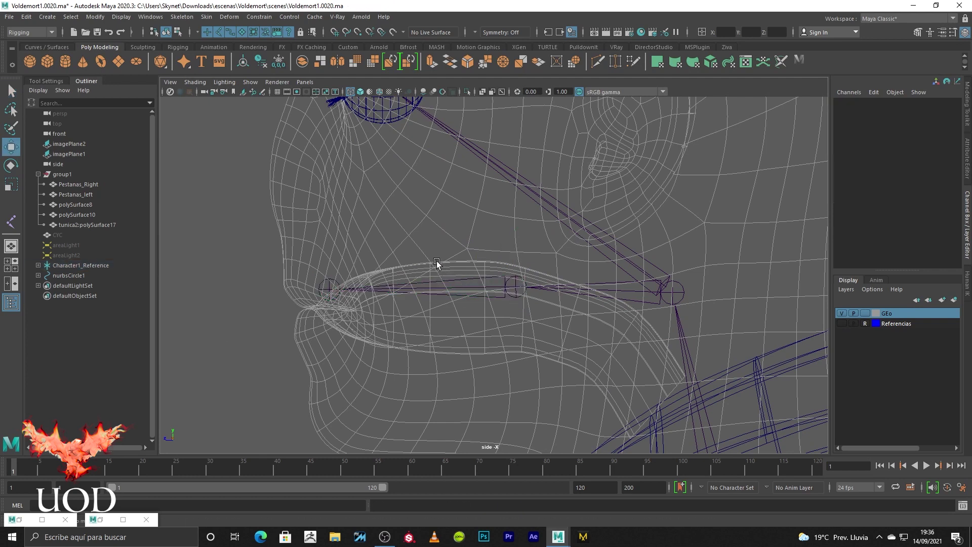
left_click(409, 250)
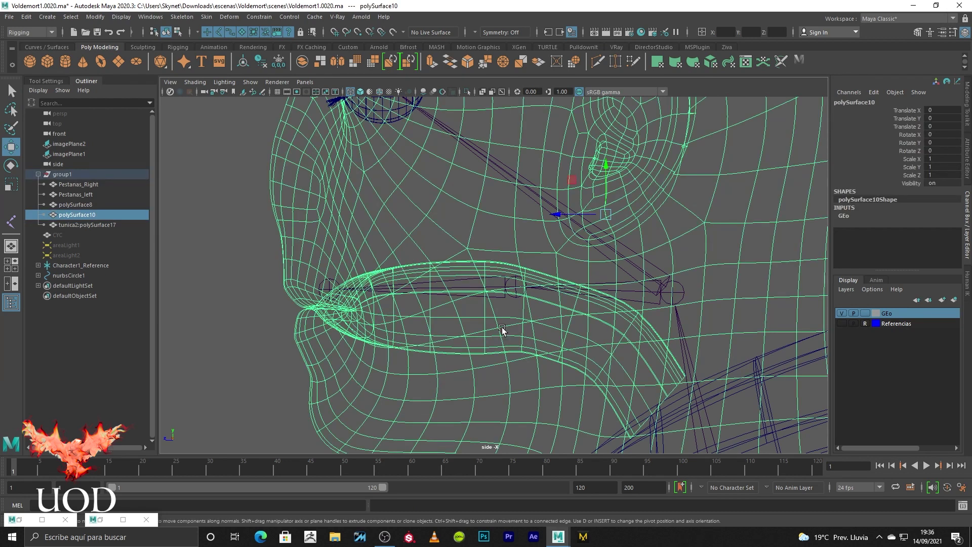
key("q")
left_click(275, 304)
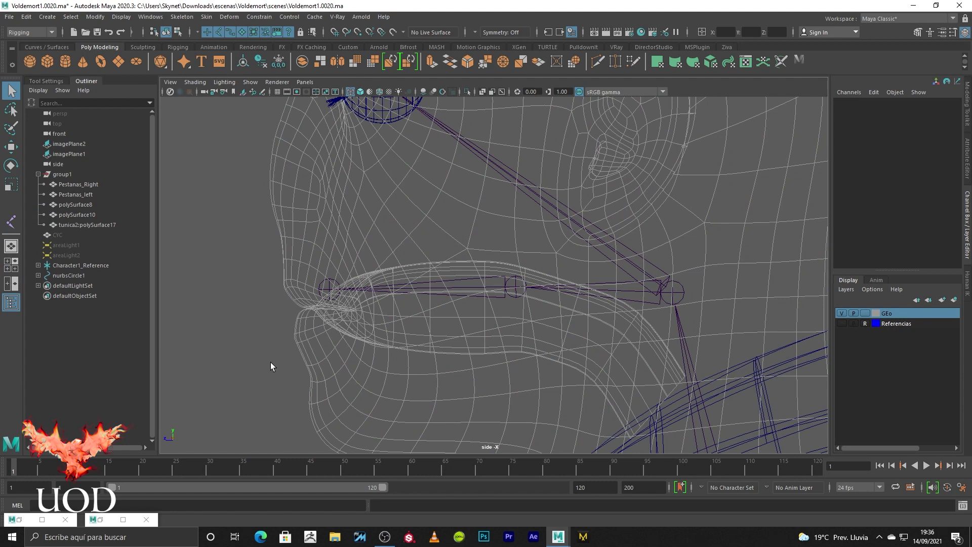
left_click(451, 283)
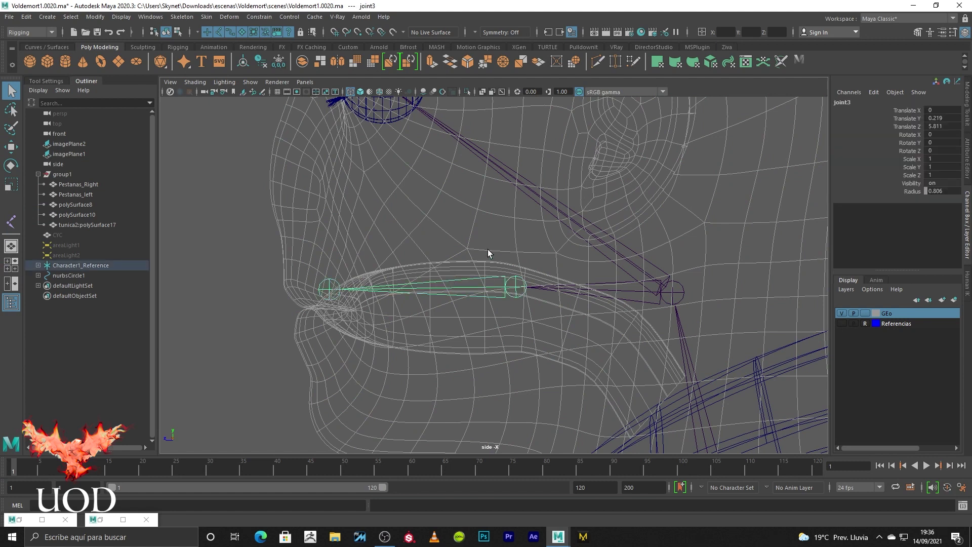
left_click_drag(415, 232, 416, 233)
left_click(124, 518)
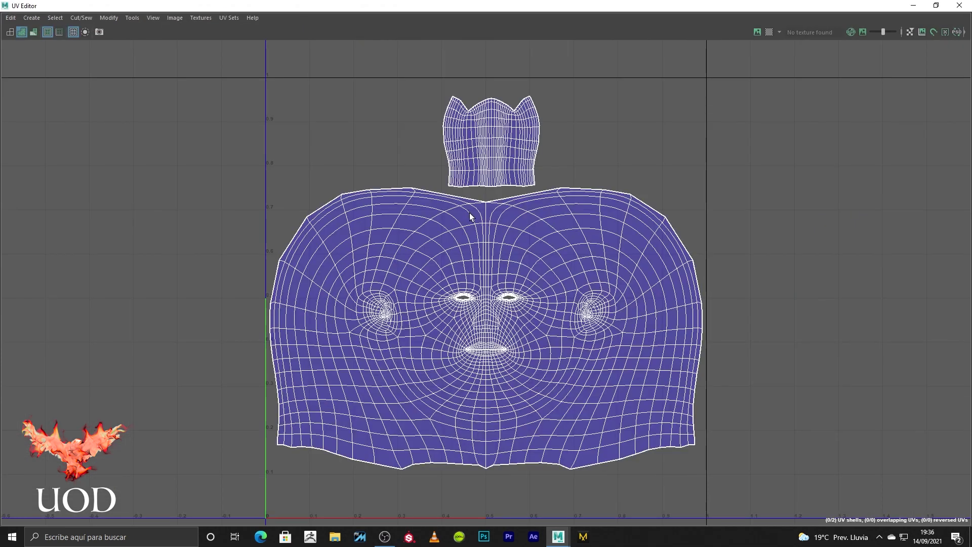
left_click(914, 6)
right_click(387, 234)
key("5")
left_click(232, 329)
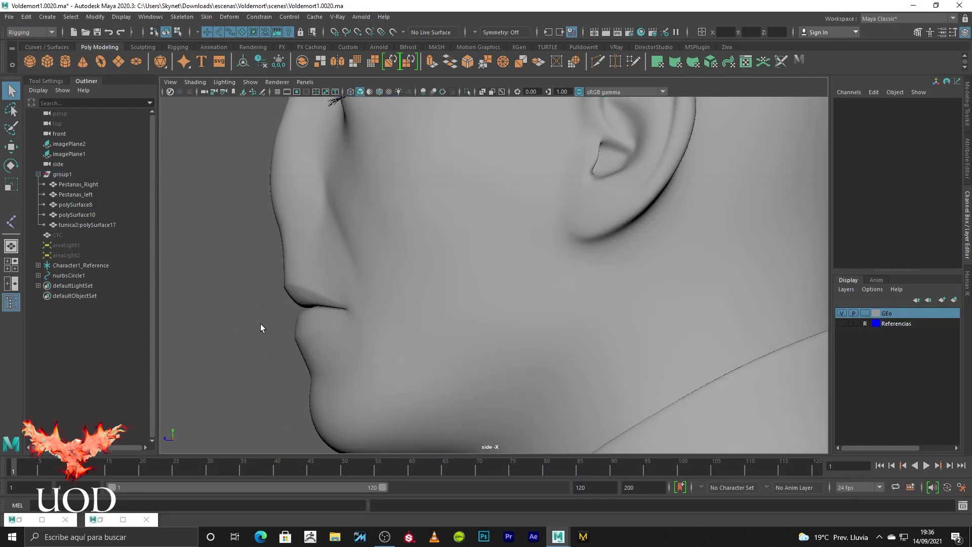
middle_click_drag(260, 324, 348, 266, "alt")
scroll(446, 267, "up", 3)
key("4")
scroll(481, 262, "up", 5)
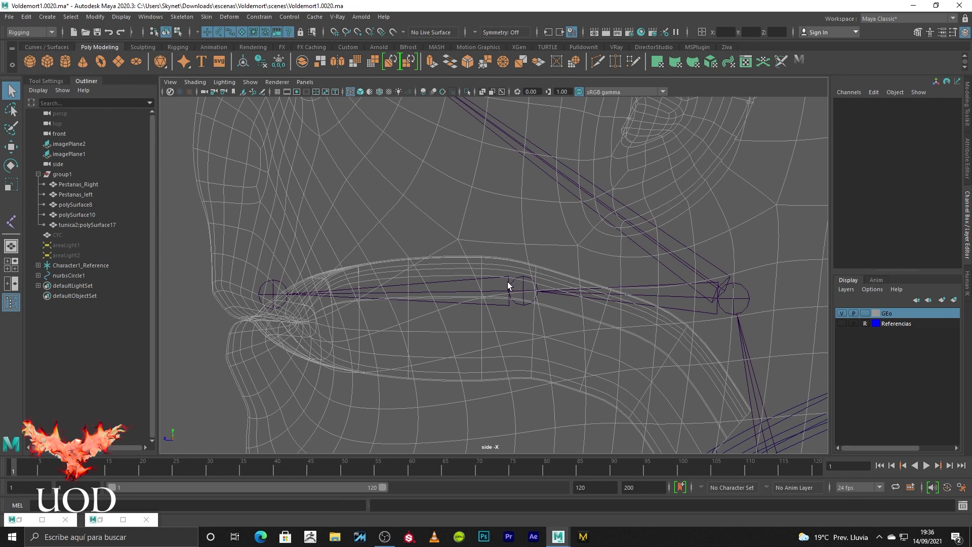
left_click(507, 282)
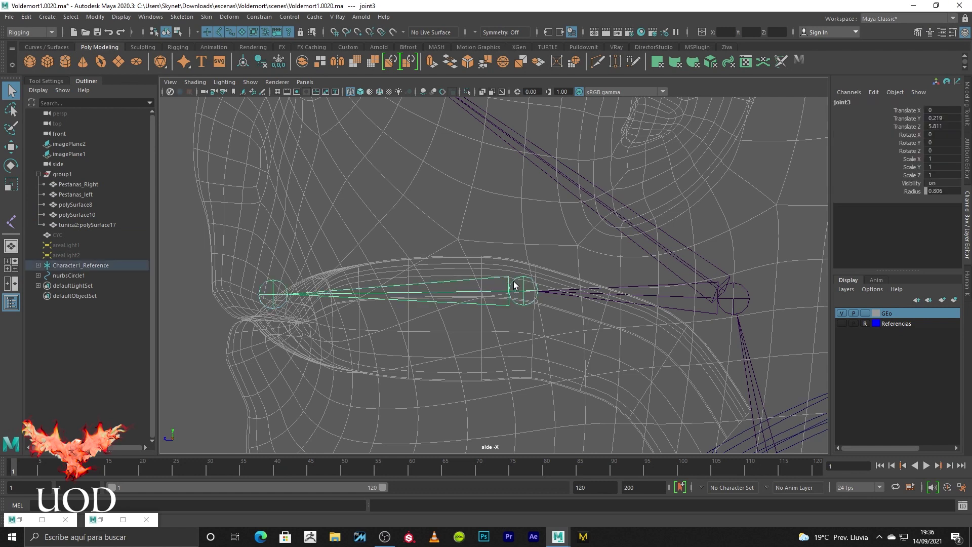
left_click(12, 221)
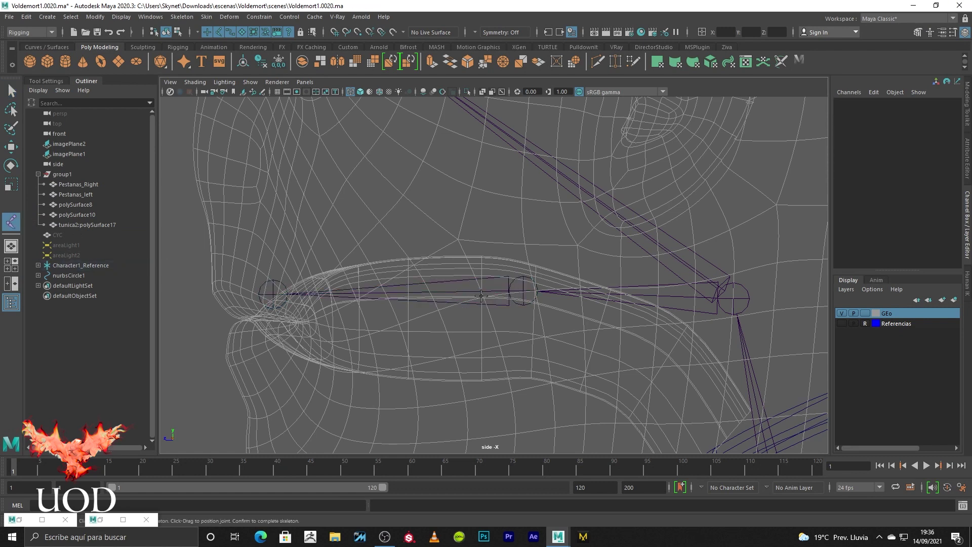
left_click(524, 291)
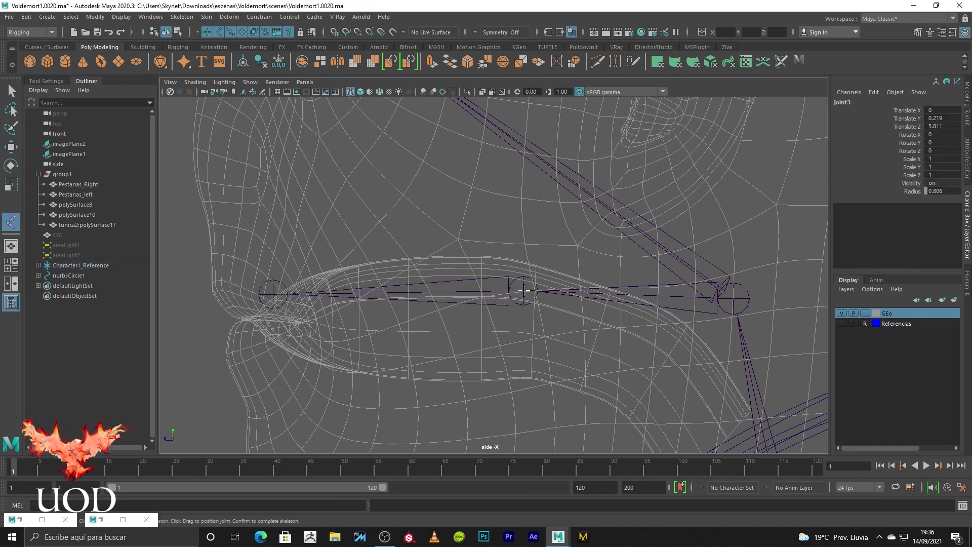
left_click(485, 340)
left_click(273, 344)
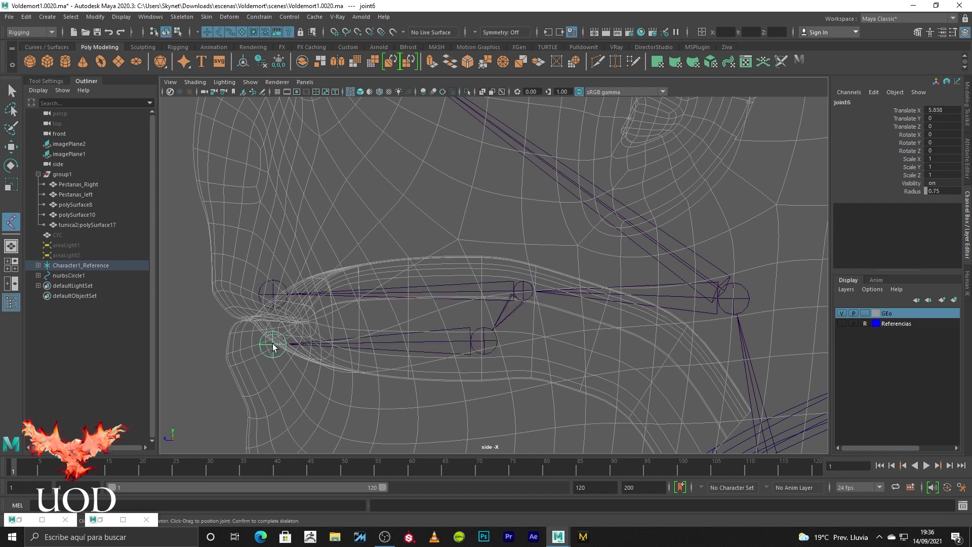
key("Return")
key("q")
left_click(180, 375)
scroll(241, 348, "down", 2)
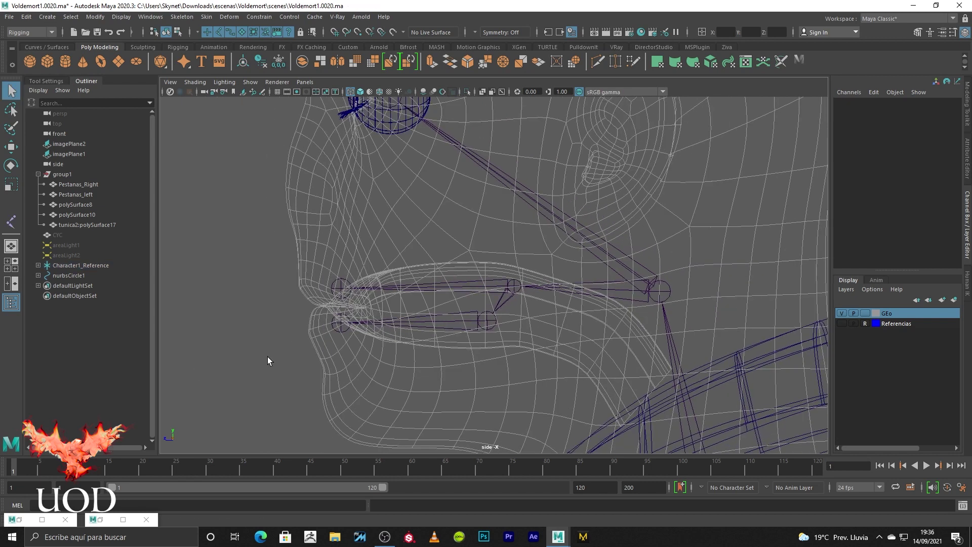
key("space")
key("space")
scroll(422, 268, "up", 5)
key("4")
mouse_move(467, 296)
left_mouse_down("alt")
mouse_move(503, 296)
mouse_move(534, 275)
mouse_move(516, 288)
mouse_move(469, 264)
left_mouse_up("alt")
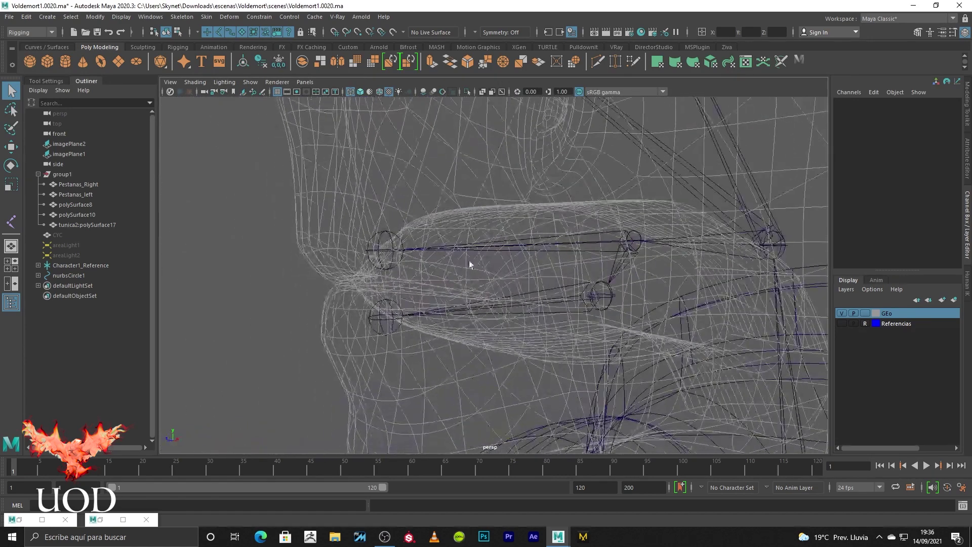
left_click(468, 247)
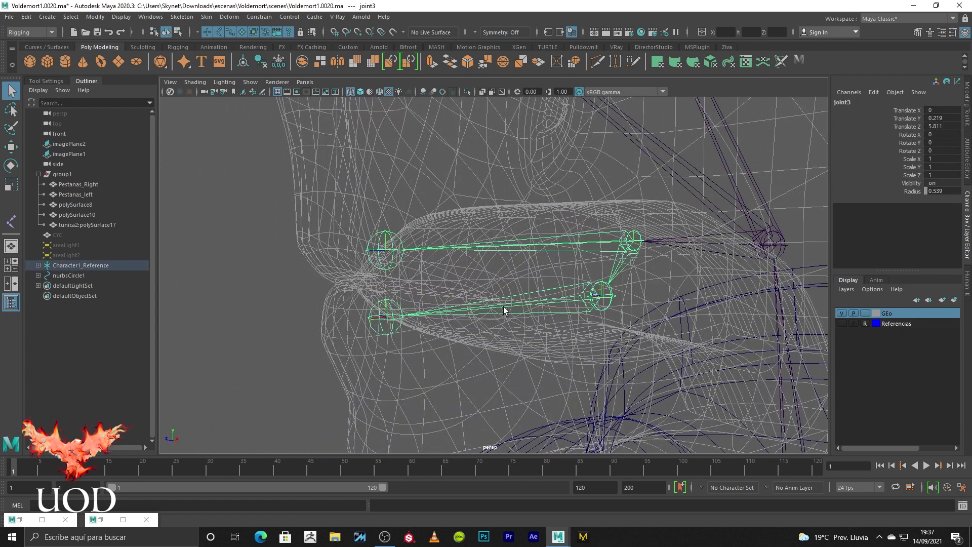
left_click(231, 353)
key("5")
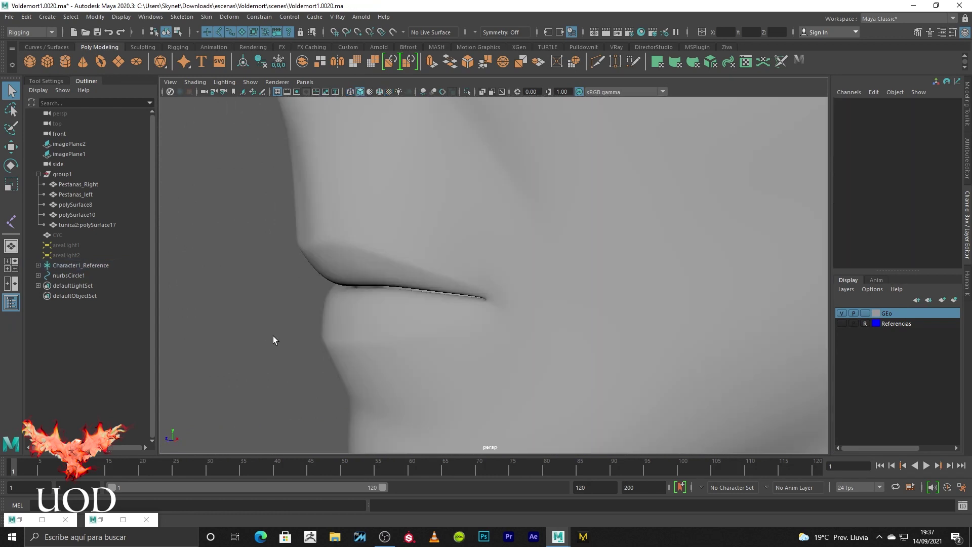
scroll(301, 306, "down", 3)
key("4")
key("5")
left_click_drag(301, 306, 320, 322, "alt")
scroll(320, 321, "down", 3)
left_click_drag(424, 306, 528, 306, "alt")
key("4")
scroll(567, 293, "up", 5)
mouse_move(586, 317)
left_mouse_down("alt")
mouse_move(517, 306)
mouse_move(450, 263)
left_mouse_up("alt")
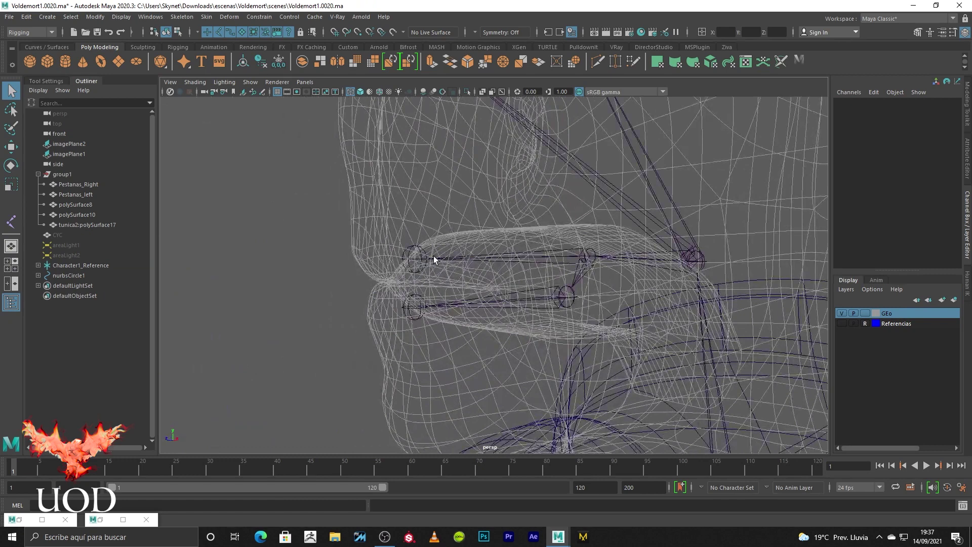
scroll(212, 319, "down", 2)
left_click_drag(213, 318, 298, 312, "alt")
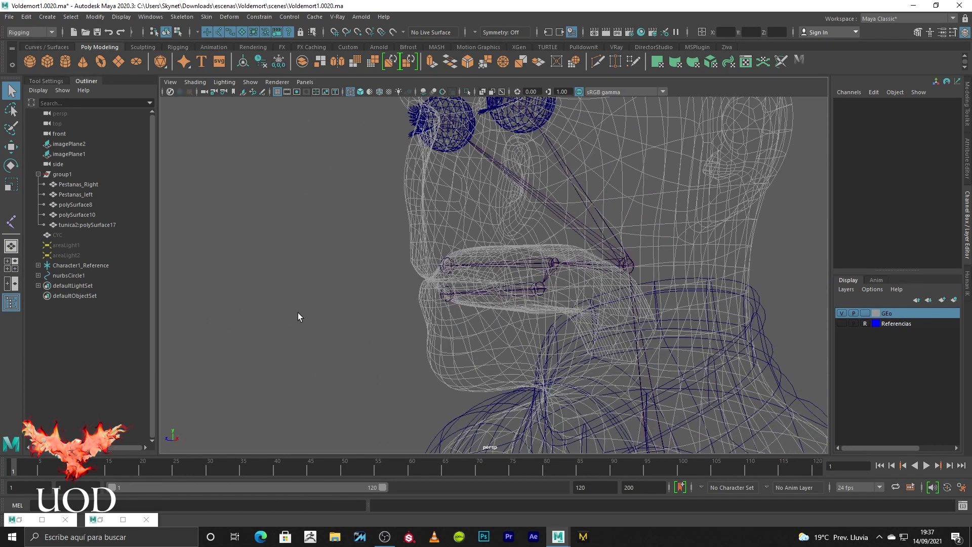
mouse_move(621, 232)
left_mouse_down("alt")
mouse_move(415, 288)
mouse_move(442, 308)
left_mouse_up("alt")
key("5")
scroll(413, 288, "down", 2)
key("4")
scroll(440, 305, "up", 5)
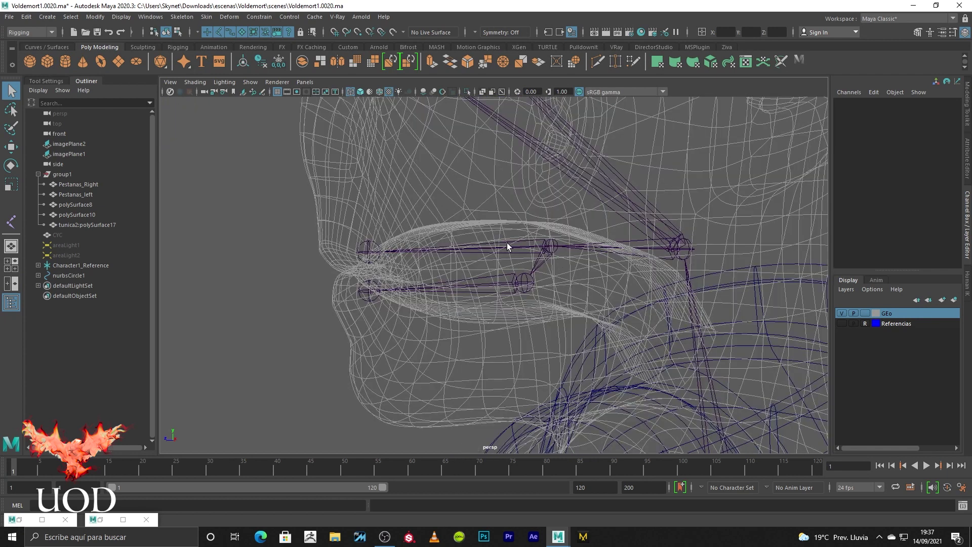
Test-move upper lip joint3 and lip corner joint4 in pivot mode, undoing the joint4 move.
left_click(515, 242)
mouse_move(515, 242)
left_mouse_down("alt")
mouse_move(699, 336)
mouse_move(516, 300)
left_mouse_up("alt")
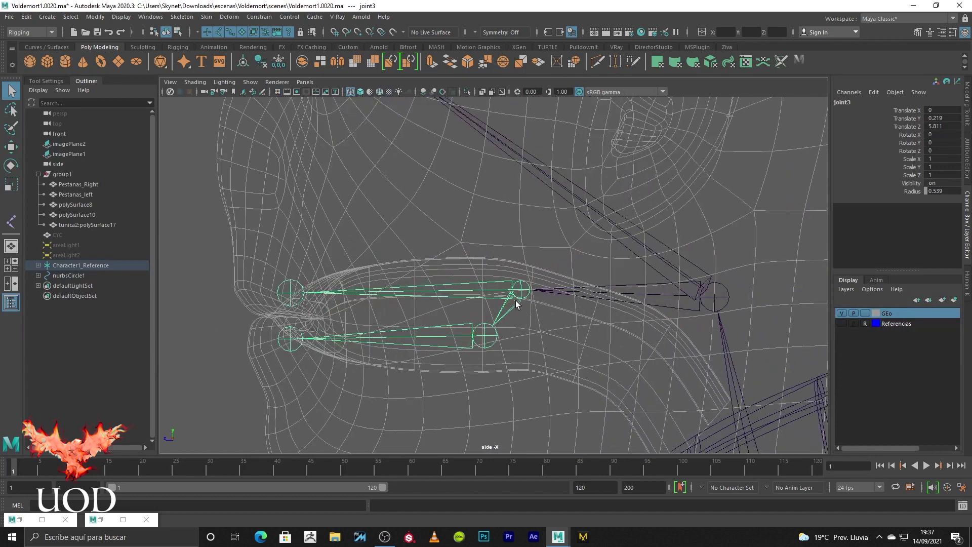
middle_click_drag(516, 300, 548, 299, "alt")
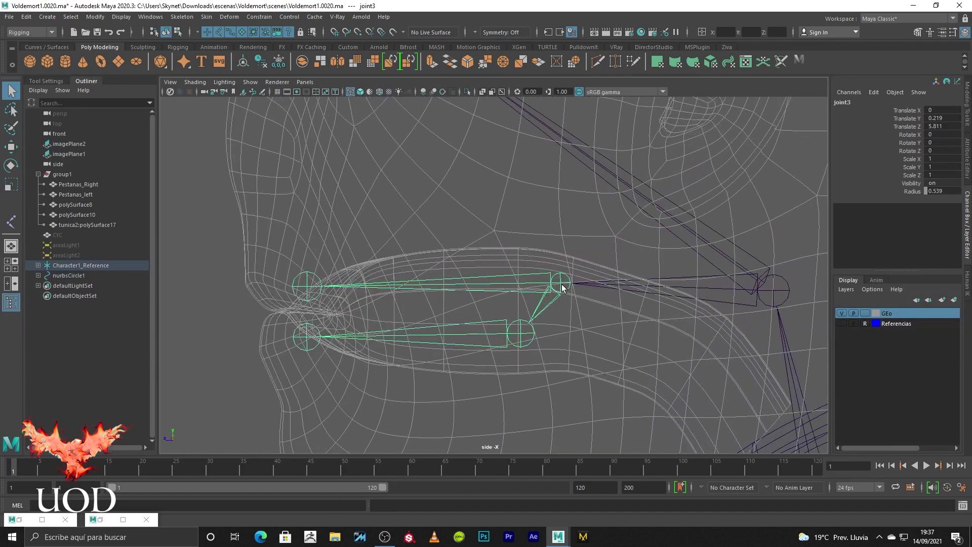
key("w")
key("d")
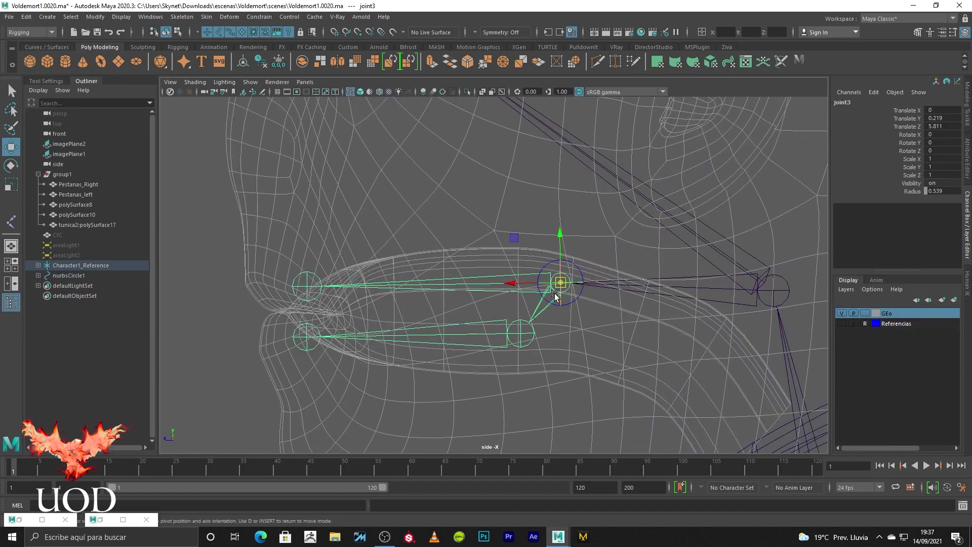
left_click_drag(560, 237, 562, 208)
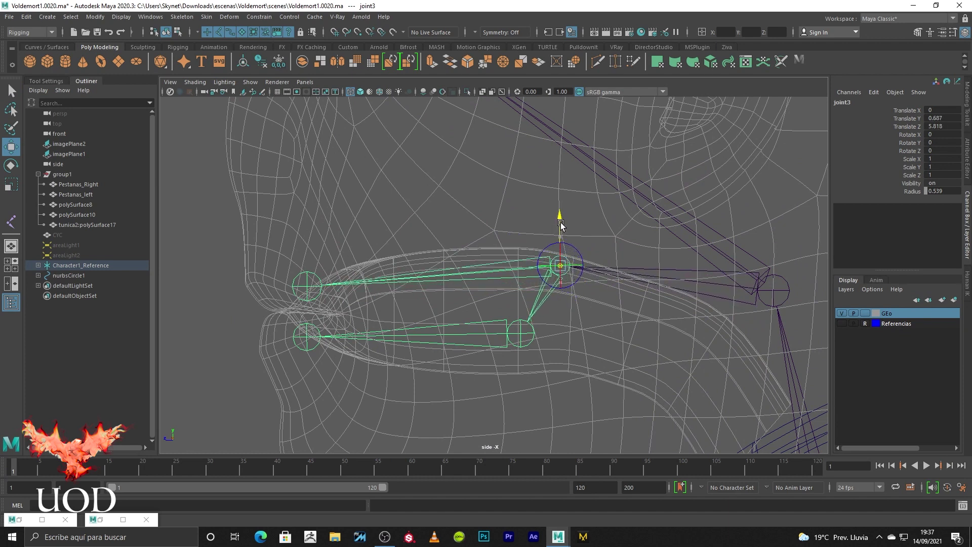
key("ctrl+z")
key("ctrl+z")
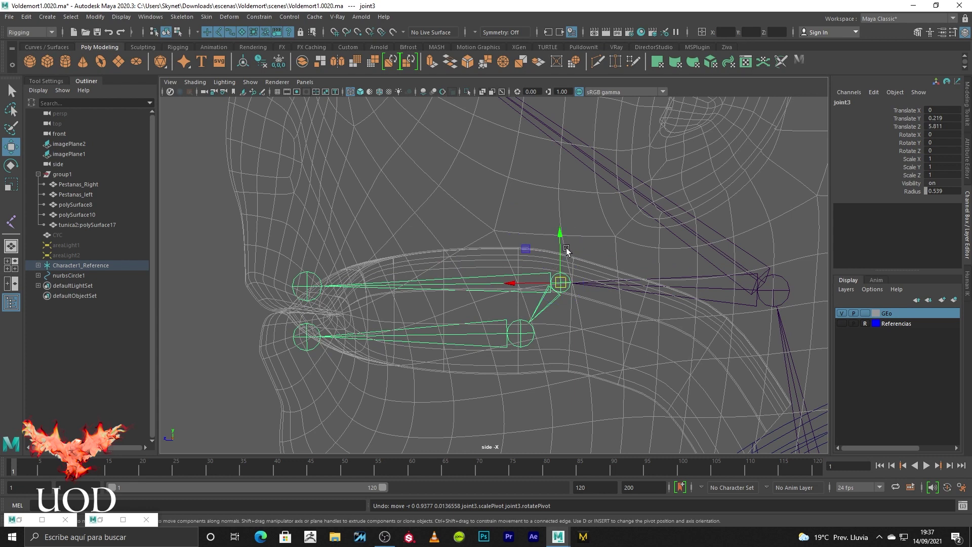
left_click_drag(560, 237, 570, 223)
left_click(310, 285)
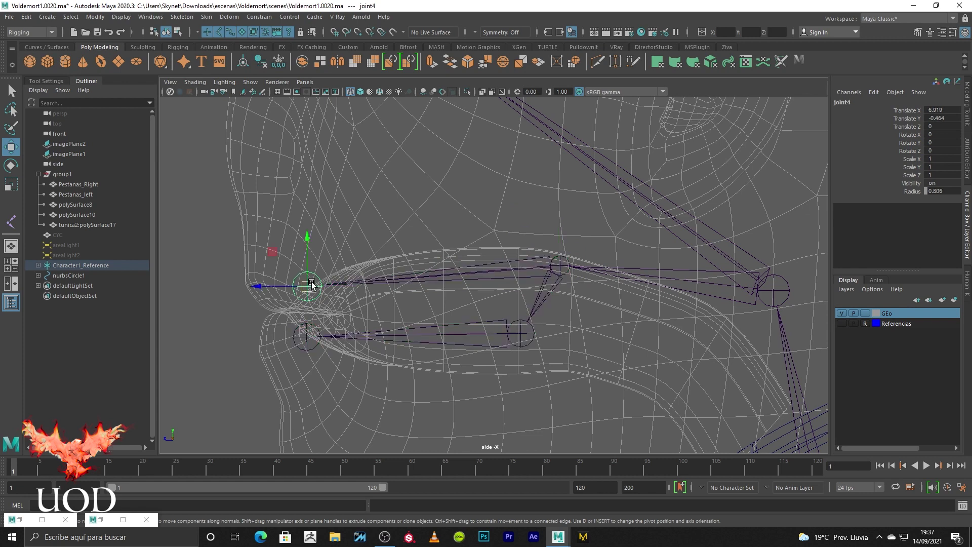
left_click_drag(304, 245, 304, 226)
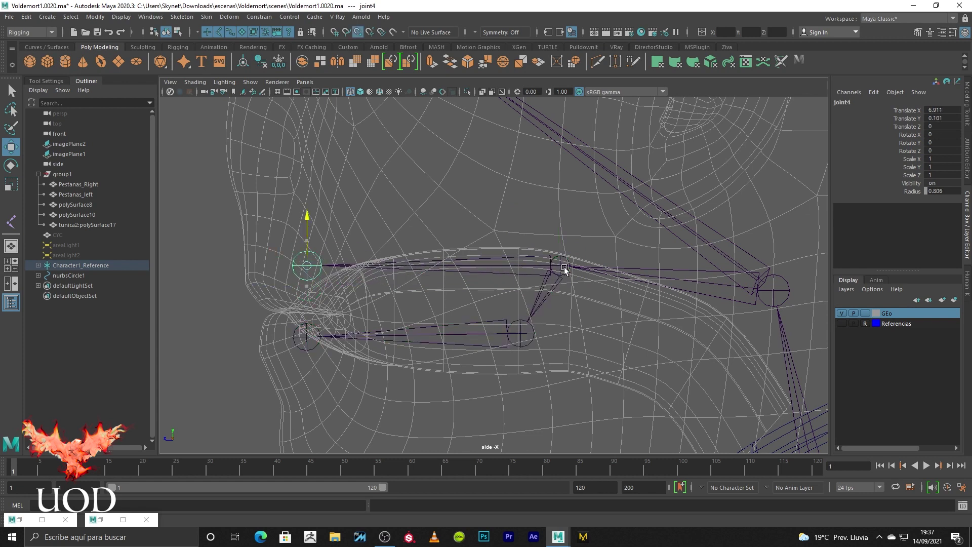
key("ctrl+z")
key("ctrl+z")
key("ctrl+z")
key("ctrl+z")
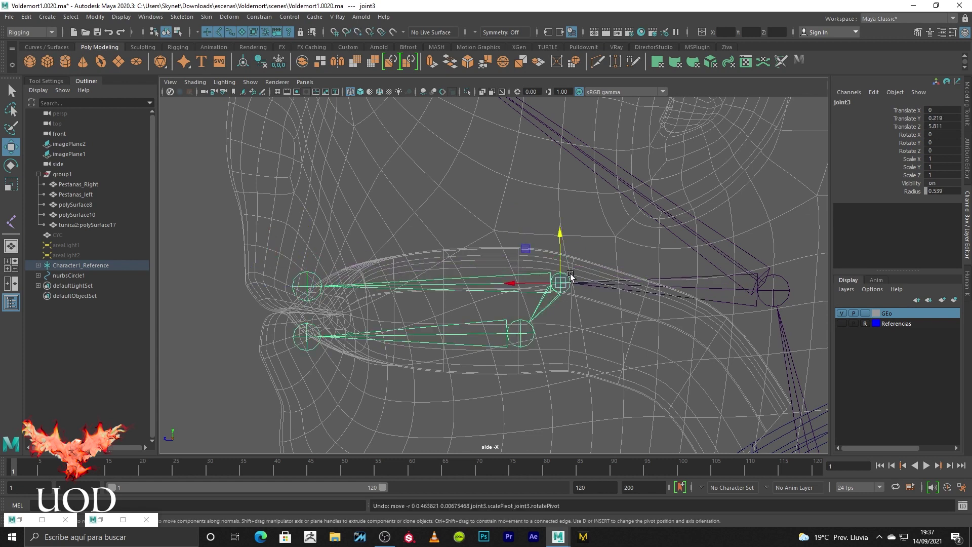
Lower the lower-lip joint joint5 slightly inside the lower lip.
key("q")
left_click(230, 359)
left_click(308, 336)
key("w")
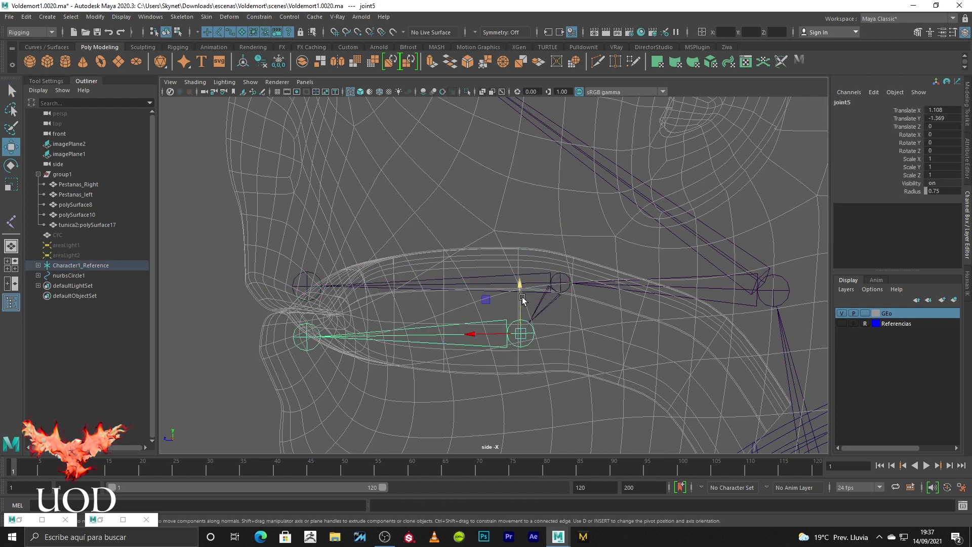
left_click_drag(514, 302, 514, 307)
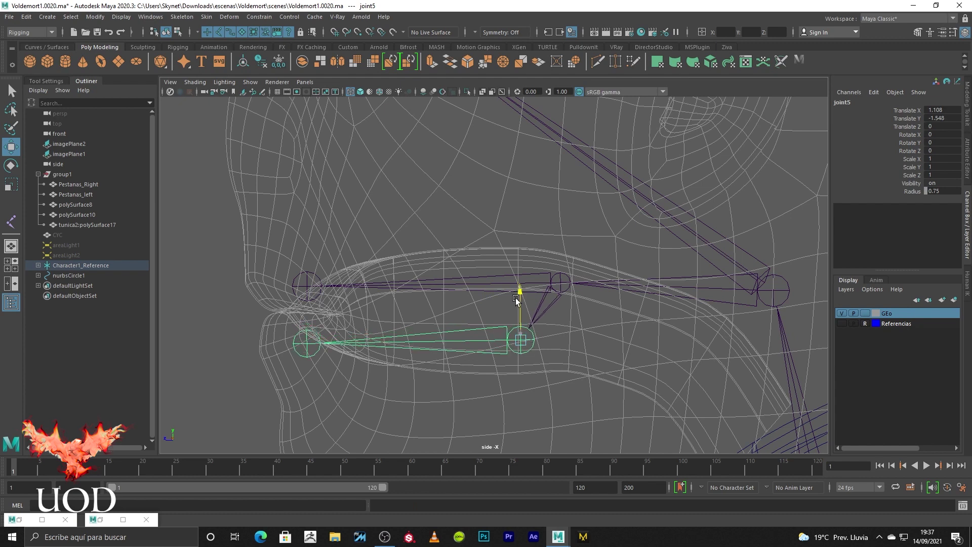
key("q")
left_click(254, 393)
Zoom out to a frontal wireframe view of the whole bust.
key("space")
key("space")
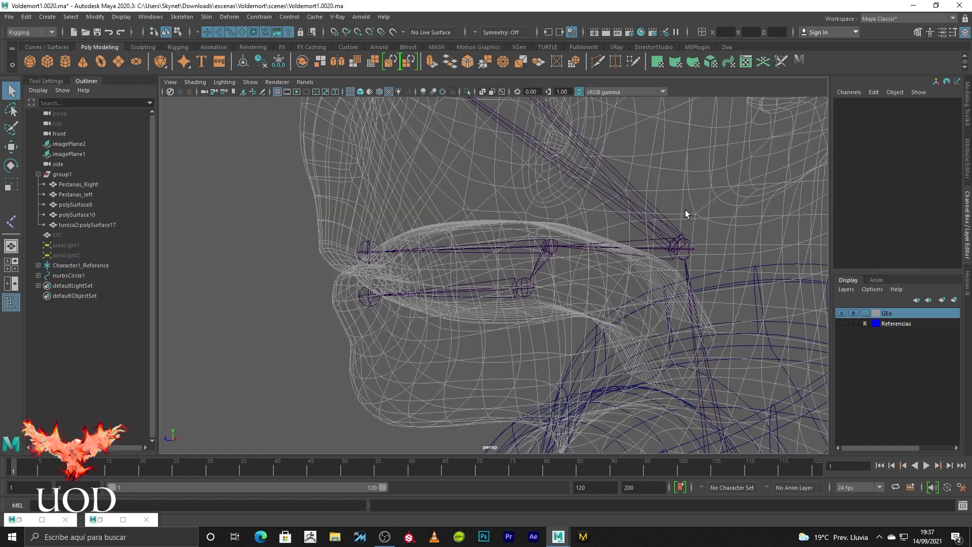
key("5")
left_click_drag(576, 259, 619, 318, "alt")
key("4")
mouse_move(585, 286)
right_mouse_down("alt")
mouse_move(537, 299)
mouse_move(398, 230)
mouse_move(528, 217)
right_mouse_up("alt")
Bind group1 to Character1_Hips using Geodesic Voxel binding with 5 max influences.
key("5")
key("4")
left_click(465, 320)
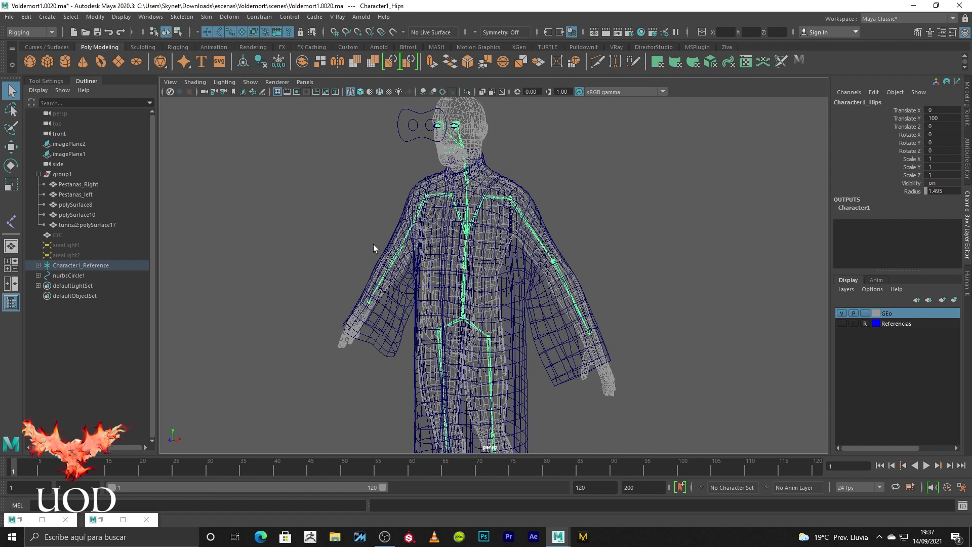
left_click(63, 175)
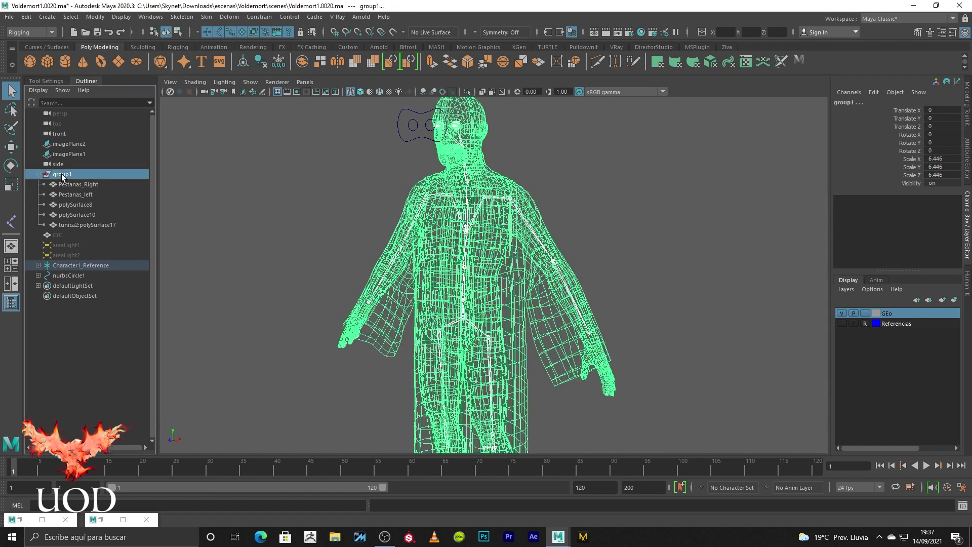
left_click(39, 174)
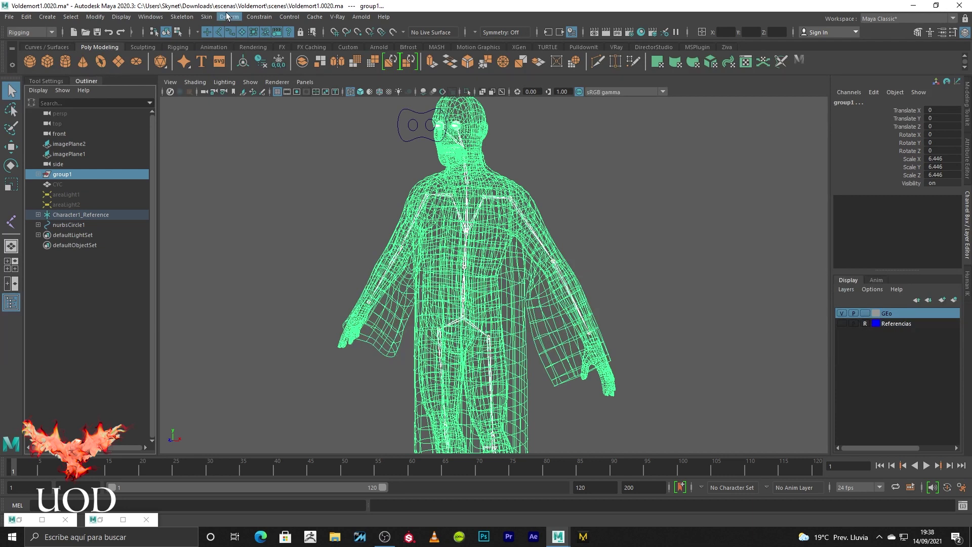
left_click(206, 16)
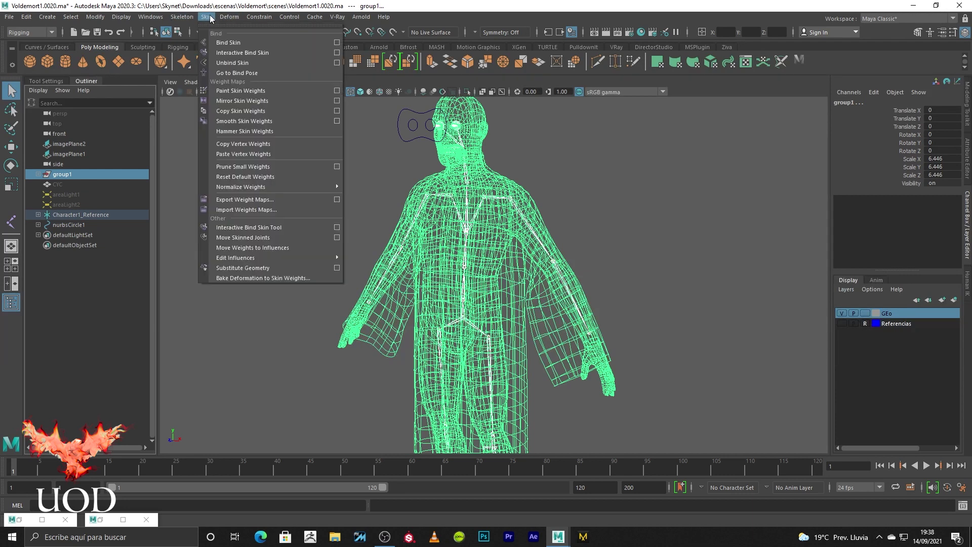
left_click(337, 45)
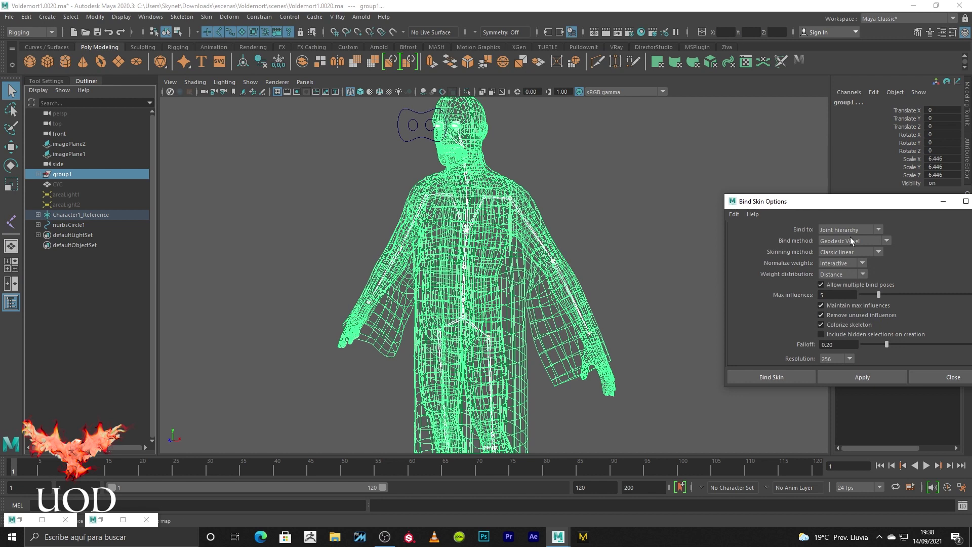
left_click_drag(850, 207, 587, 193)
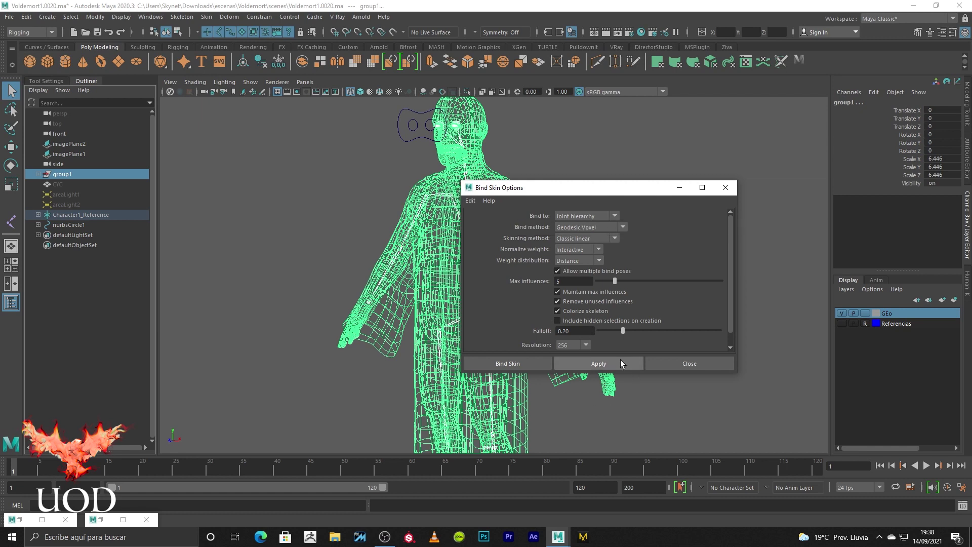
left_click(515, 365)
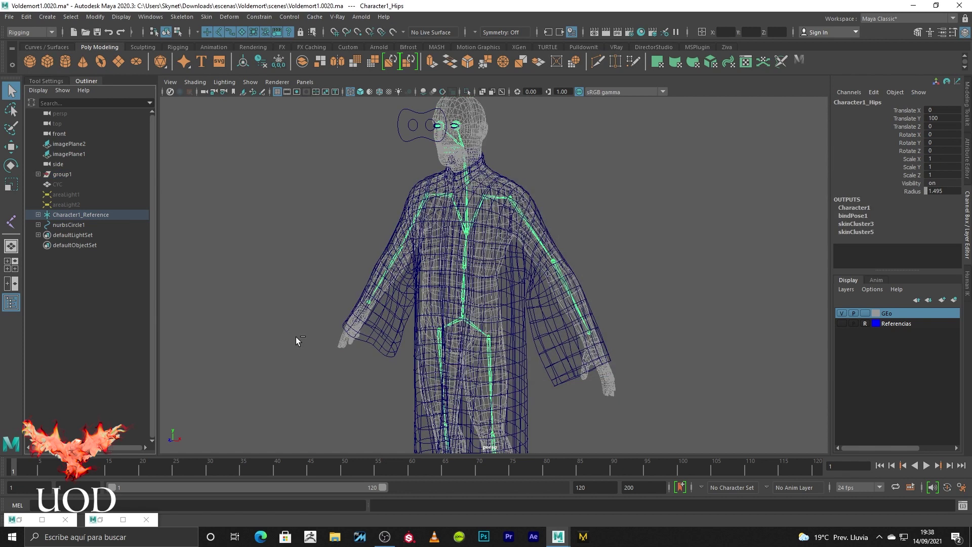
Zoom into the head and test-rotate the Character1_Head joint in smooth shading.
left_click(606, 212)
middle_click_drag(607, 212, 564, 196, "alt")
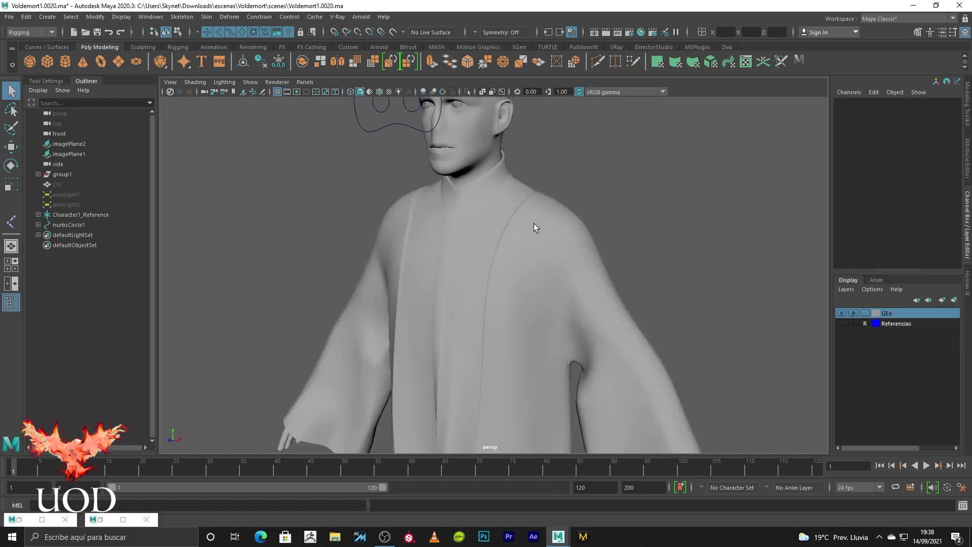
right_click_drag(534, 224, 519, 296, "alt")
left_click_drag(519, 296, 486, 244, "alt")
right_click_drag(486, 244, 477, 289, "alt")
mouse_move(476, 256)
left_mouse_down("alt")
mouse_move(506, 202)
mouse_move(635, 189)
left_mouse_up("alt")
left_click(517, 218)
key("e")
key("5")
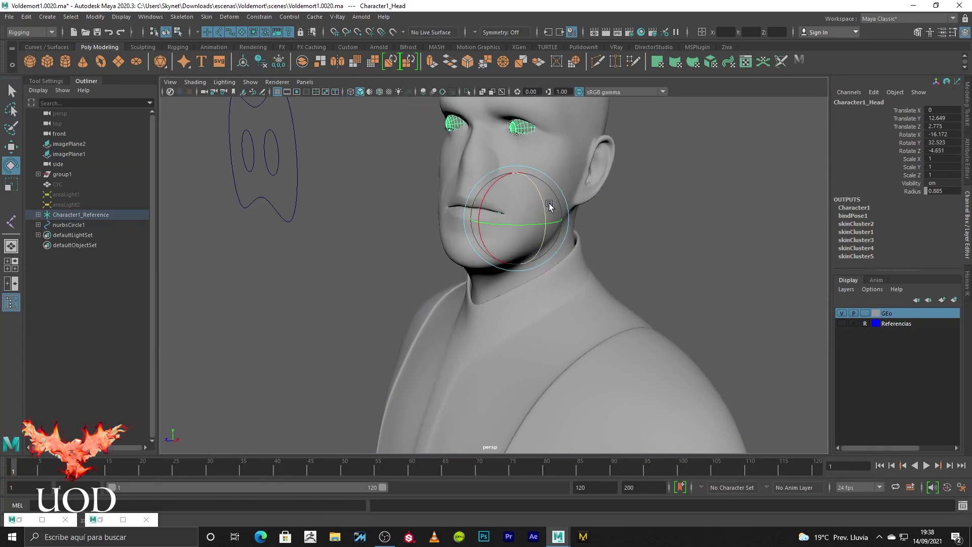
key("q")
left_click(635, 189)
Try moving the face control curve aside, then undo the move.
left_click(293, 126)
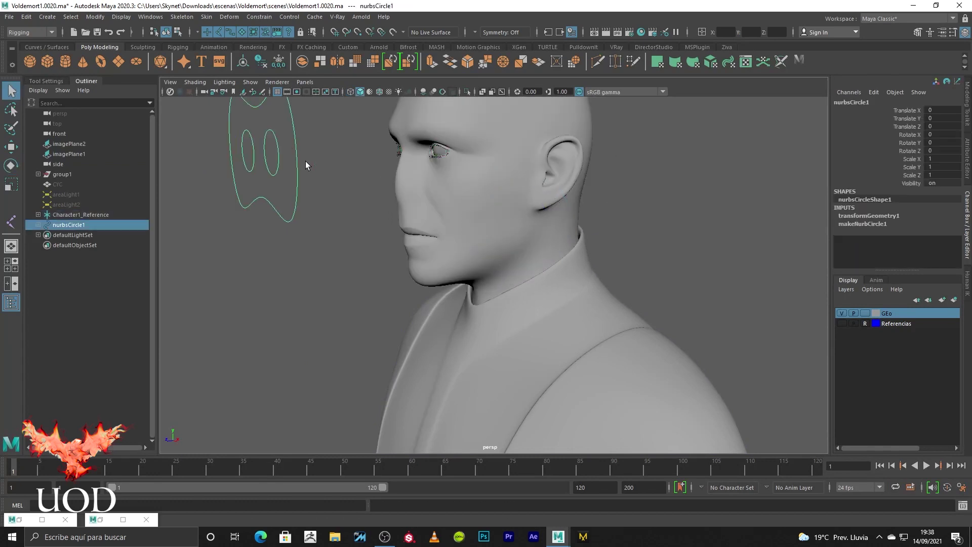
left_click_drag(306, 161, 334, 192, "alt")
key("w")
mouse_move(266, 178)
left_mouse_down()
mouse_move(369, 173)
mouse_move(434, 185)
mouse_move(126, 149)
left_mouse_up()
key("ctrl+z")
key("q")
left_click(562, 176)
Isolate the head mesh polySurface10 with View Selected (Ctrl+1) and reselect it.
mouse_move(562, 177)
left_mouse_down("alt")
mouse_move(572, 266)
mouse_move(590, 303)
mouse_move(575, 185)
left_mouse_up("alt")
left_click(576, 184)
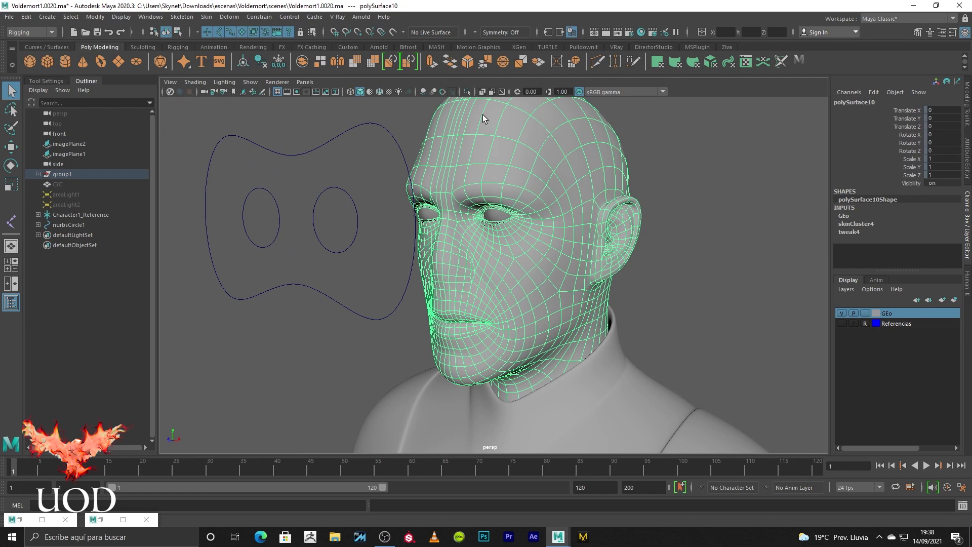
key("ctrl+1")
left_click(683, 287)
mouse_move(482, 109)
left_mouse_down("alt")
mouse_move(683, 287)
mouse_move(582, 293)
mouse_move(570, 314)
left_mouse_up("alt")
left_click(540, 239)
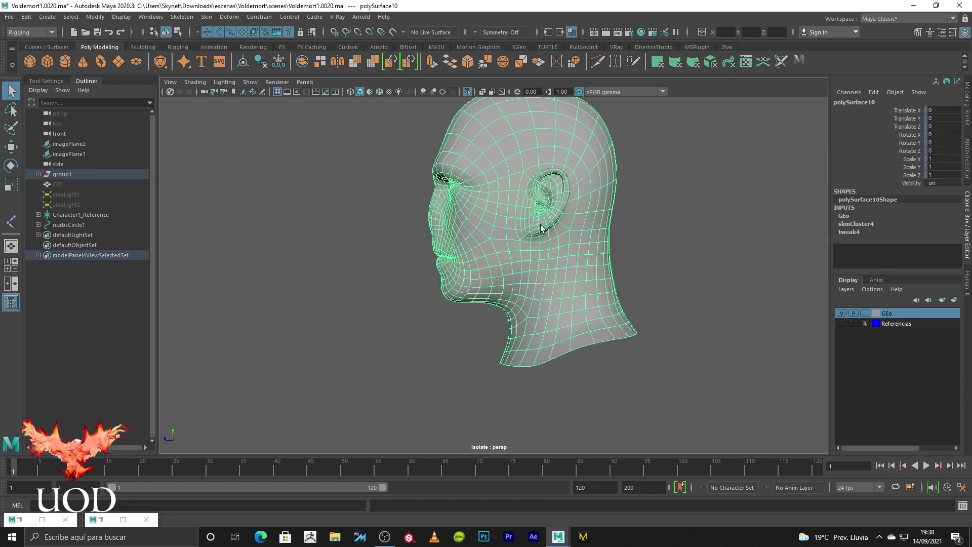
Enter Paint Skin Weights on the head and lasso-select the face and scalp vertices.
right_click(541, 228)
left_click(505, 214)
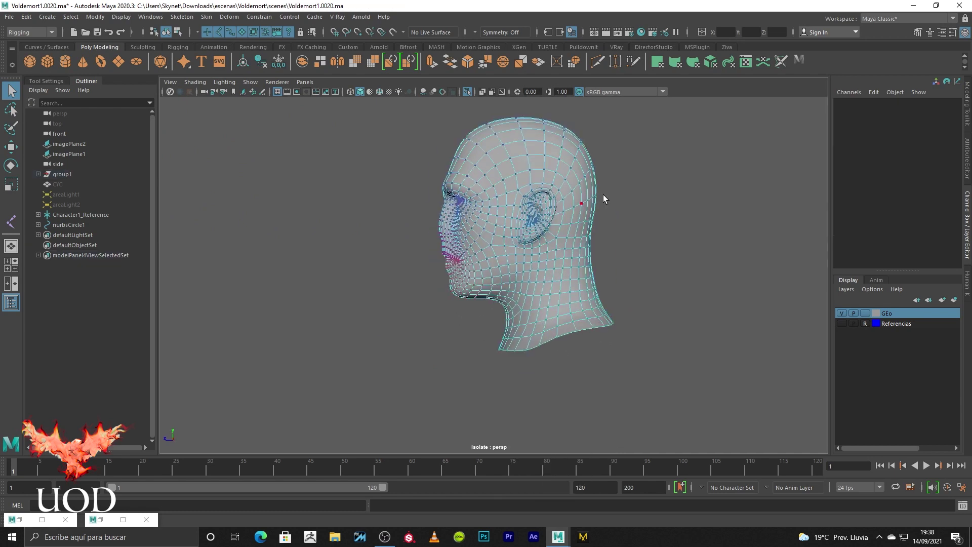
left_click(11, 109)
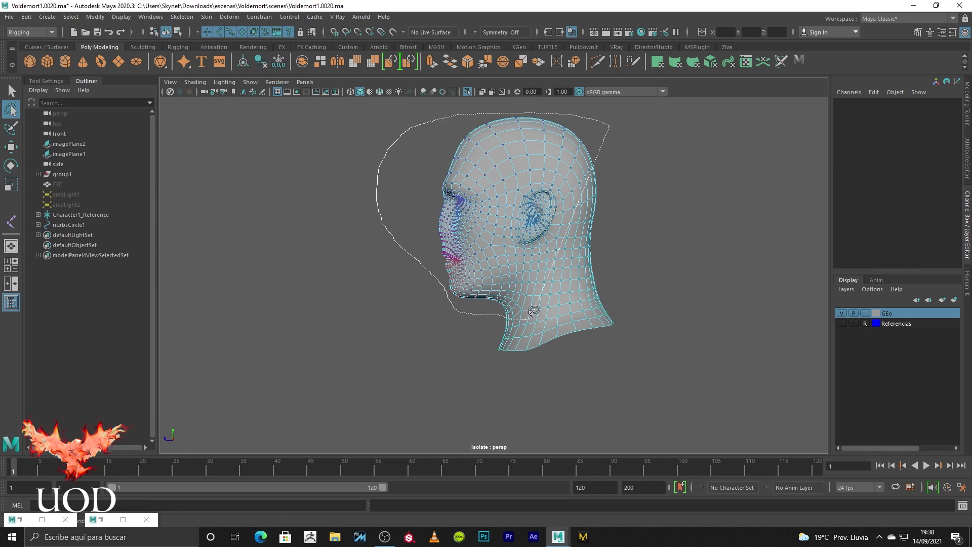
left_click_drag(636, 239, 625, 239)
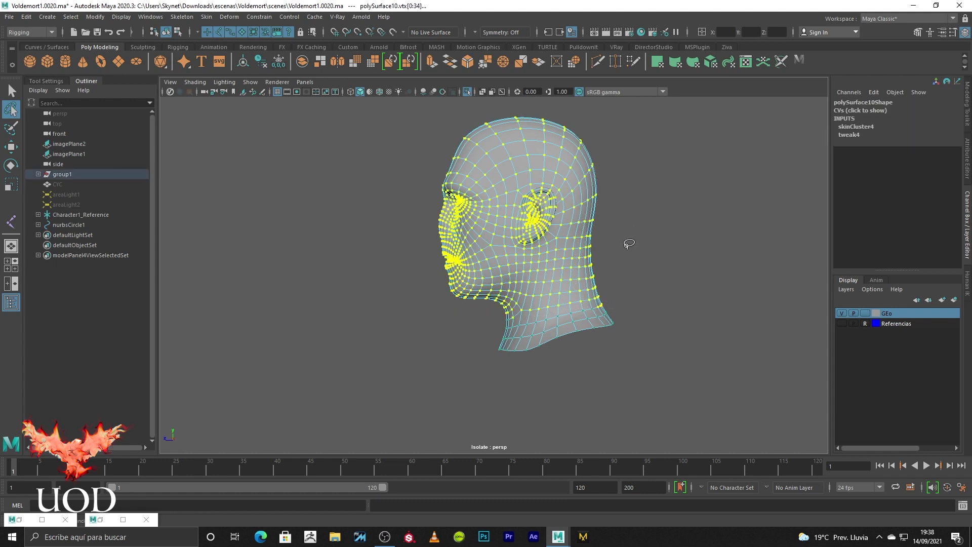
key("f")
key("q")
In side view, hide the joints and deselect the vertices at the back of the neck.
key("space")
key("space")
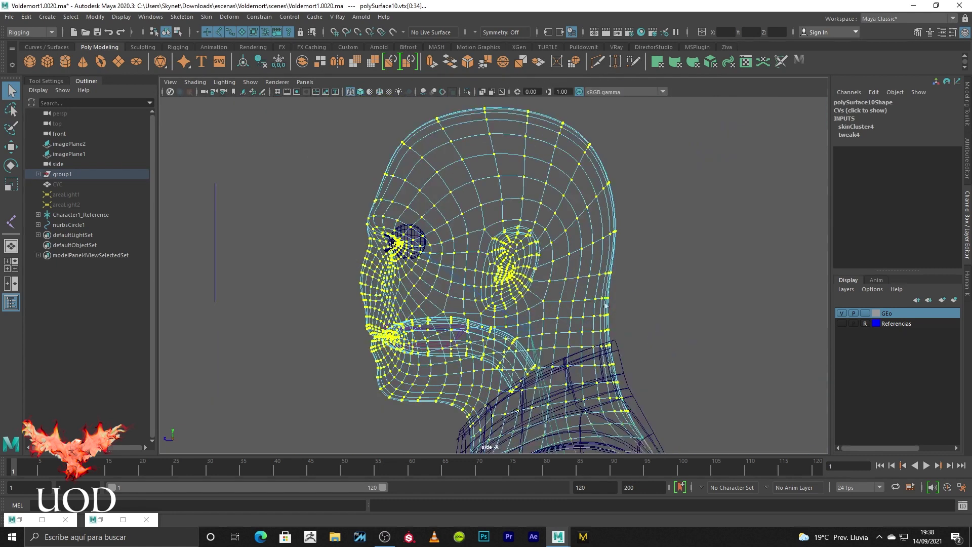
scroll(686, 330, "up", 2)
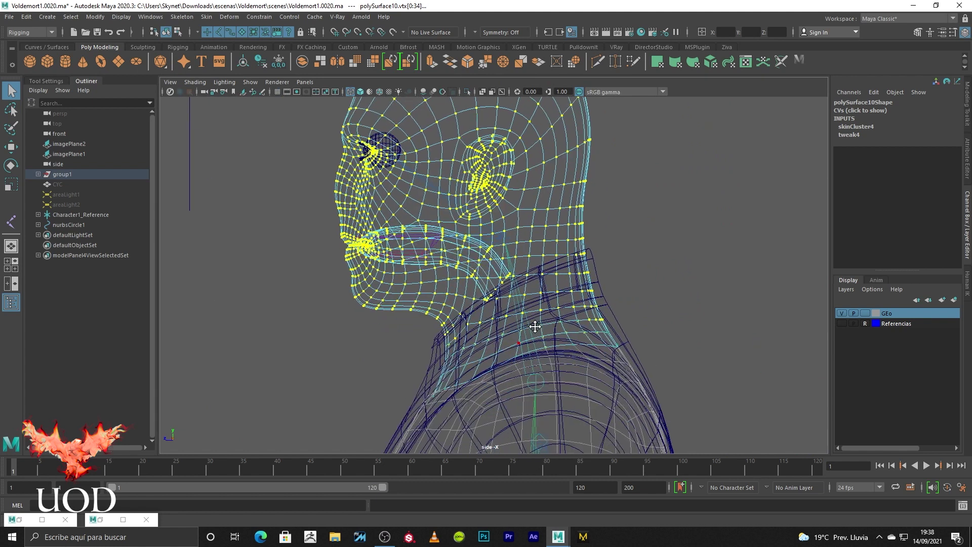
scroll(686, 329, "up", 2)
left_click_drag(683, 310, 659, 354, "shift")
key("ctrl+z")
left_click_drag(677, 311, 652, 349)
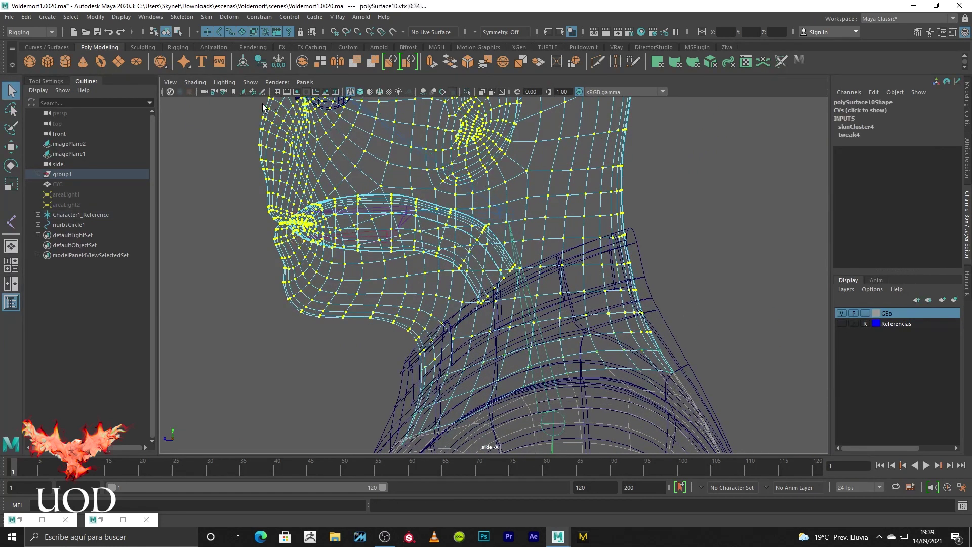
left_click(248, 84)
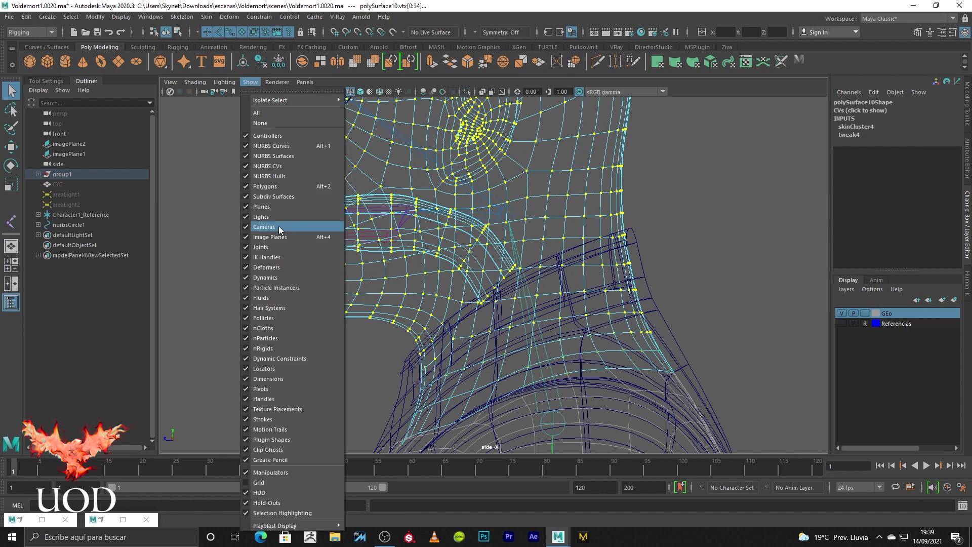
left_click(248, 246)
left_click_drag(646, 333, 629, 337, "ctrl")
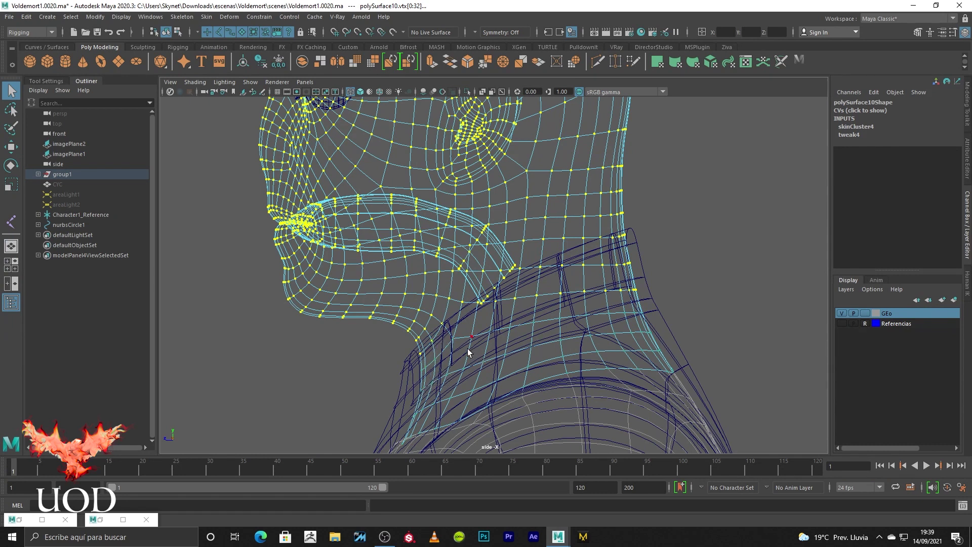
Return to the isolated perspective view and orbit to the front of the head.
key("space")
key("space")
mouse_move(581, 231)
left_mouse_down("alt")
mouse_move(530, 332)
mouse_move(664, 319)
mouse_move(434, 328)
mouse_move(591, 235)
mouse_move(378, 260)
mouse_move(479, 260)
mouse_move(530, 275)
mouse_move(532, 257)
left_mouse_up("alt")
scroll(618, 258, "down", 3)
scroll(378, 260, "up", 3)
scroll(479, 261, "up", 3)
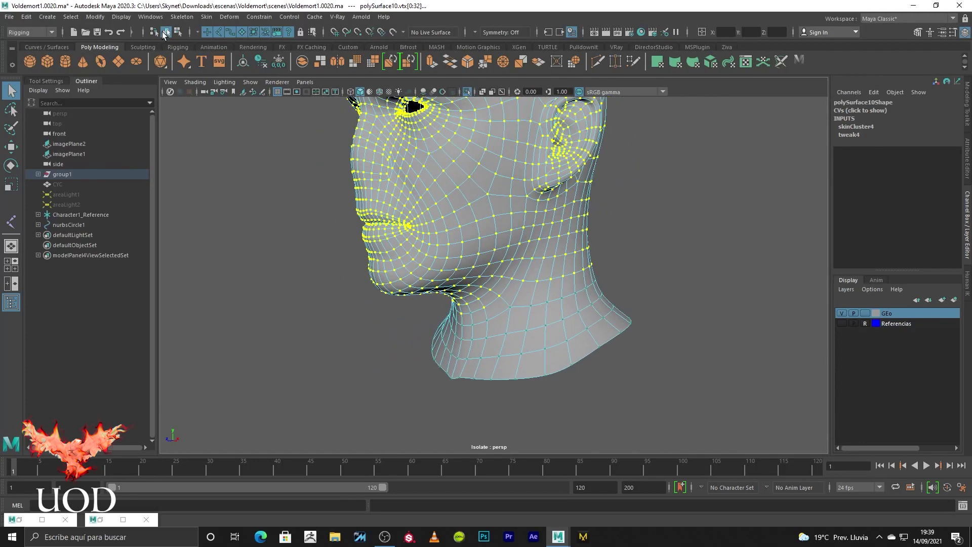
Open the Component Editor's Smooth Skins tab and start selecting Character1_Head weights.
left_click(145, 18)
mouse_move(174, 53)
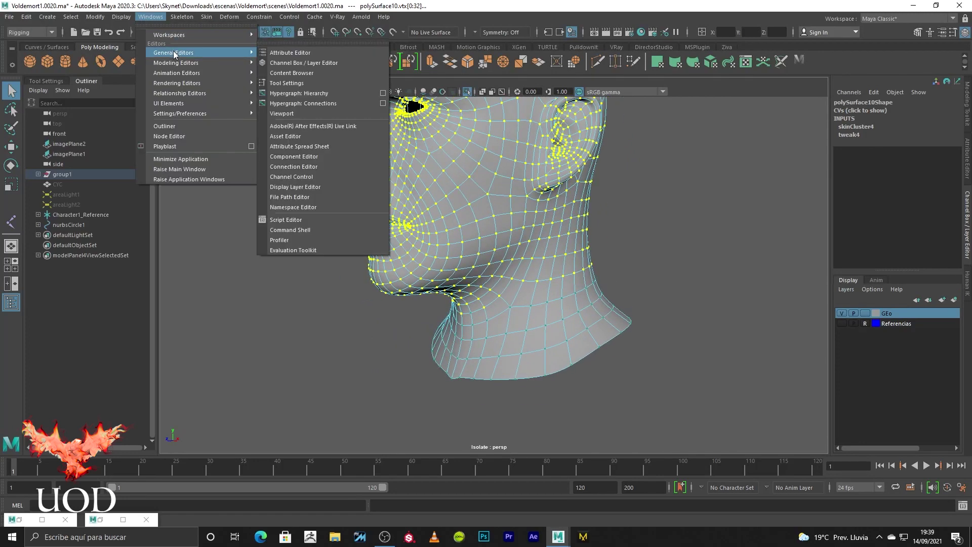
left_click(318, 157)
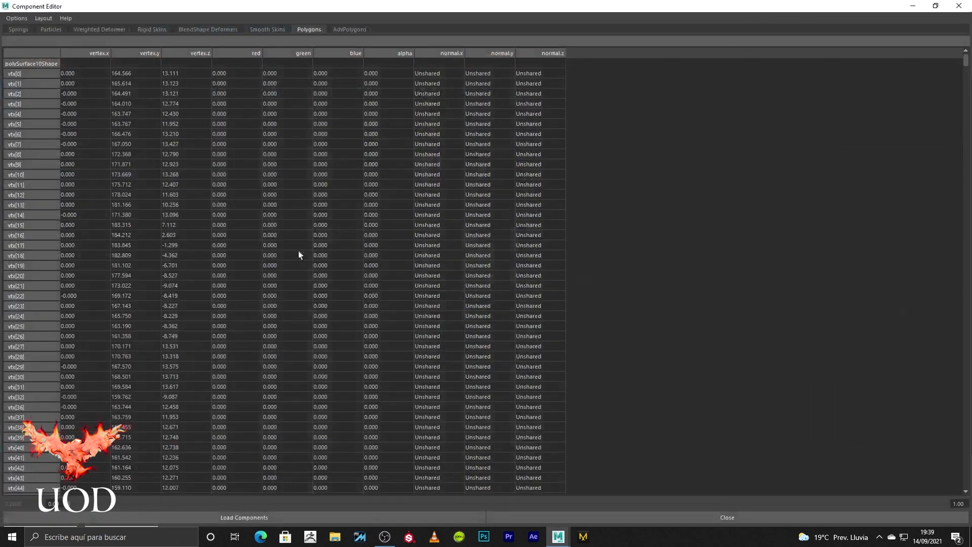
left_click(263, 29)
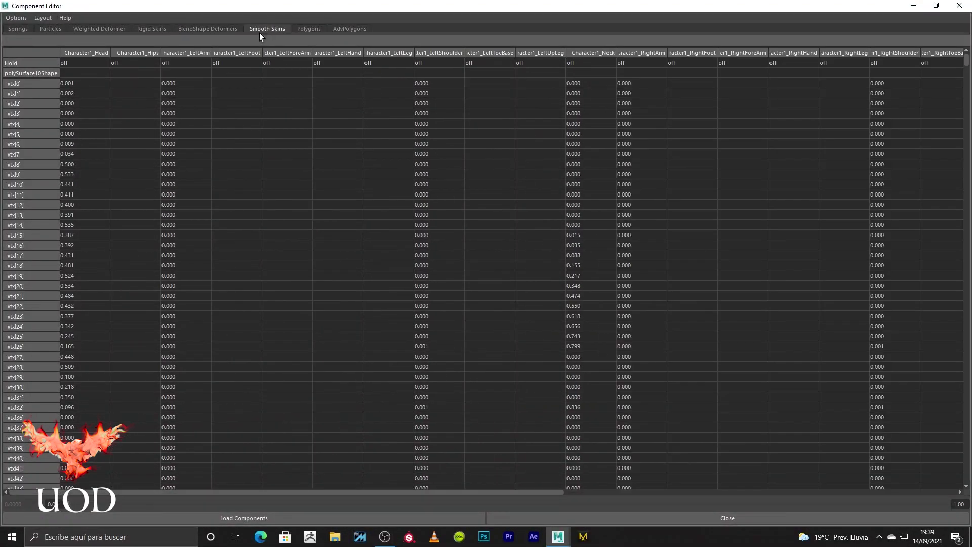
left_click_drag(83, 87, 84, 532)
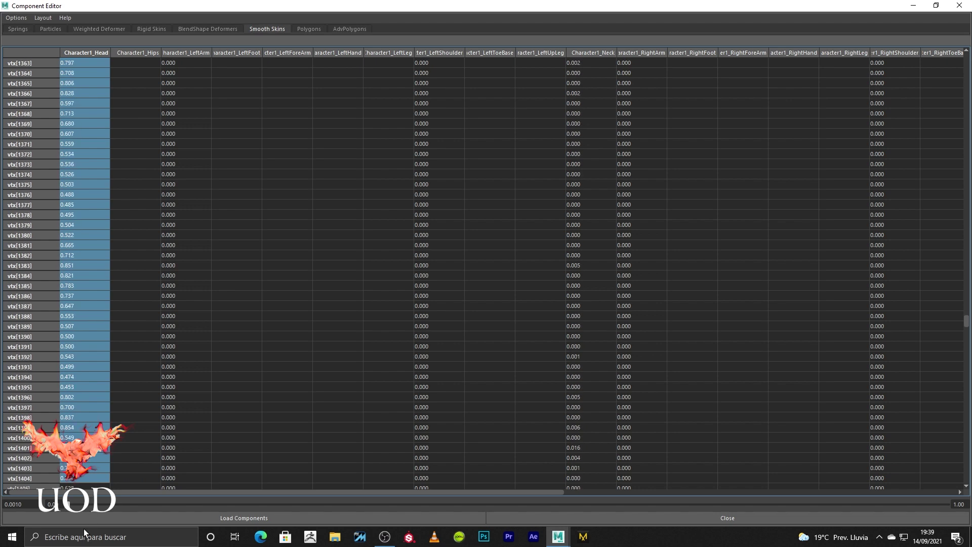
mouse_move(83, 529)
left_mouse_down()
mouse_move(90, 545)
mouse_move(91, 521)
left_mouse_up()
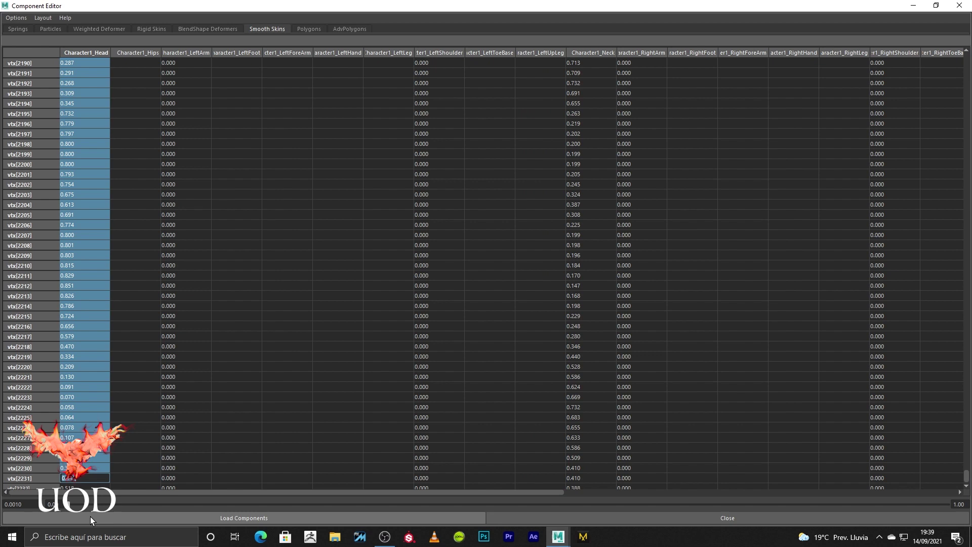
left_click(86, 486)
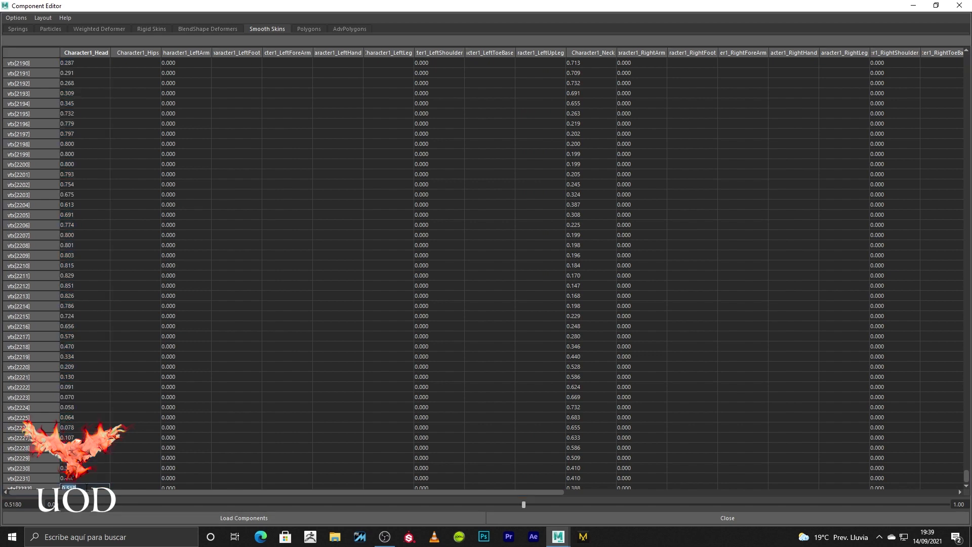
left_click_drag(965, 478, 966, 58)
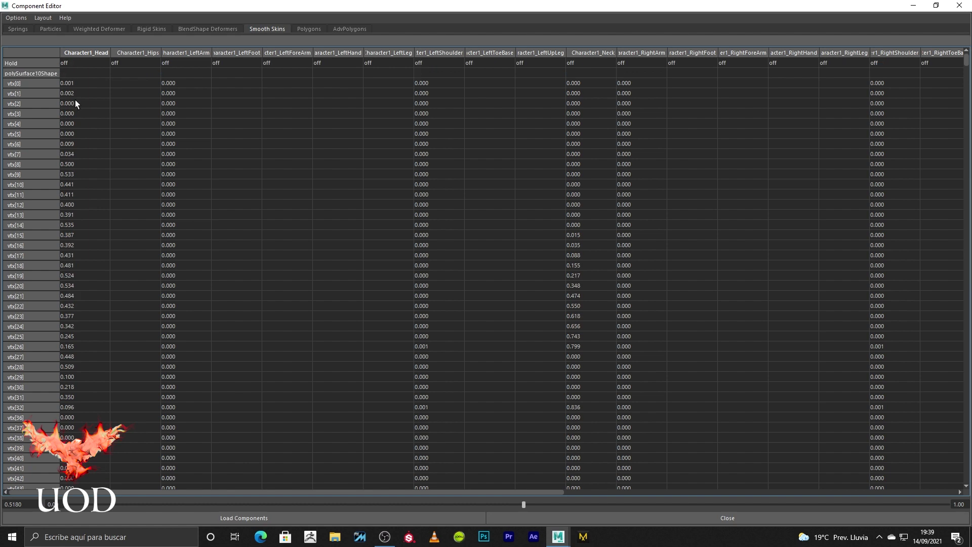
Set every selected vertex's Character1_Head weight to 1 and close the editor.
left_click_drag(83, 83, 80, 494)
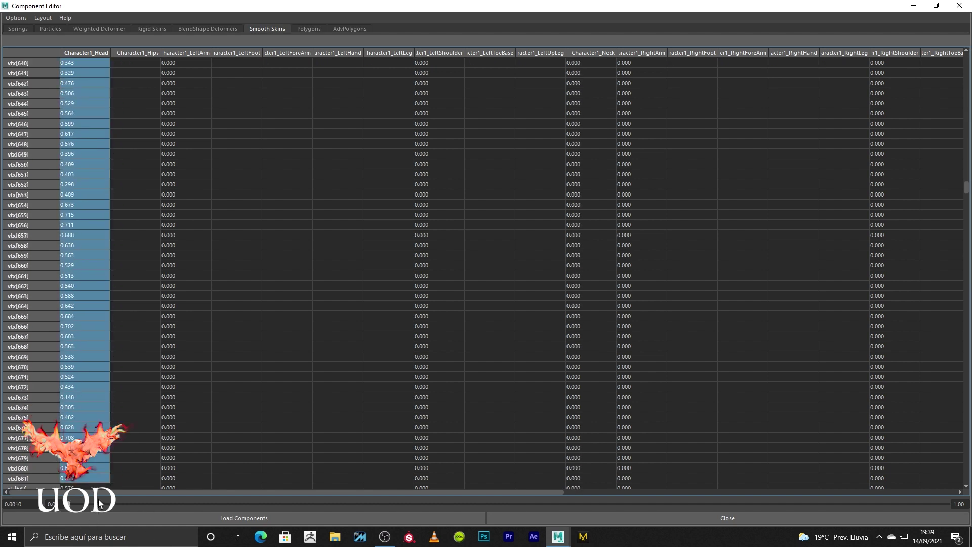
mouse_move(80, 494)
left_mouse_down()
mouse_move(81, 546)
mouse_move(88, 538)
left_mouse_up()
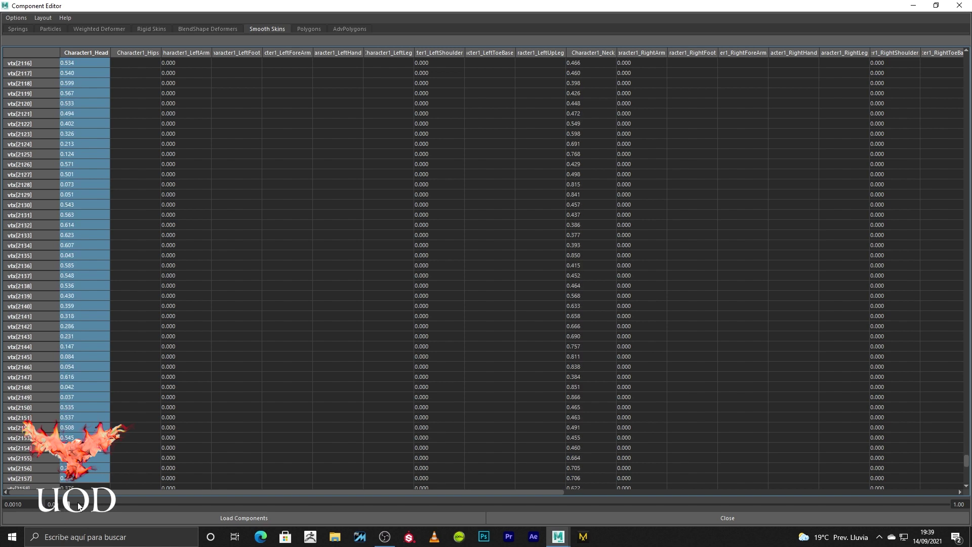
left_click_drag(87, 504, 87, 504)
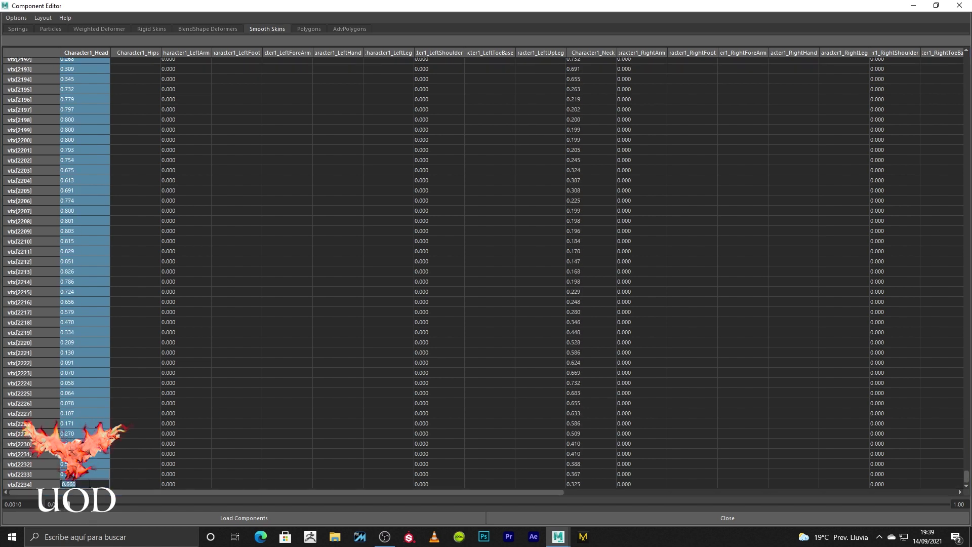
type("1.000")
key("Return")
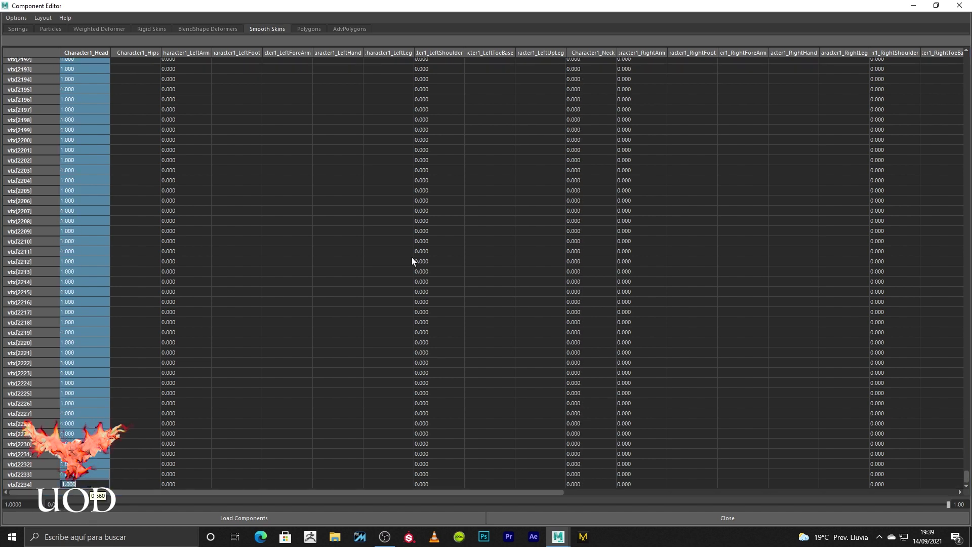
left_click(961, 6)
left_click(566, 224)
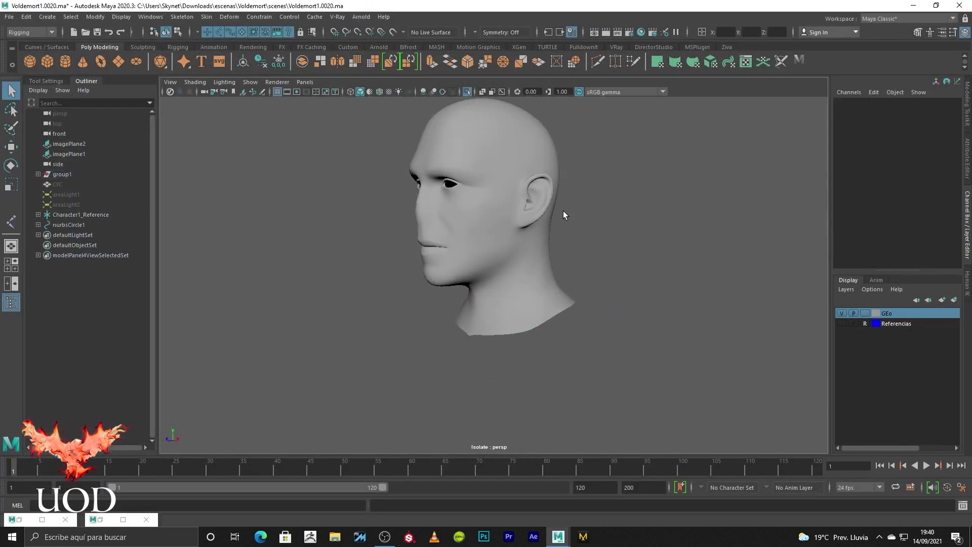
Frame the full robed character and show it in wireframe.
left_click_drag(564, 211, 462, 85, "alt")
left_click(469, 94)
scroll(512, 306, "up", 2)
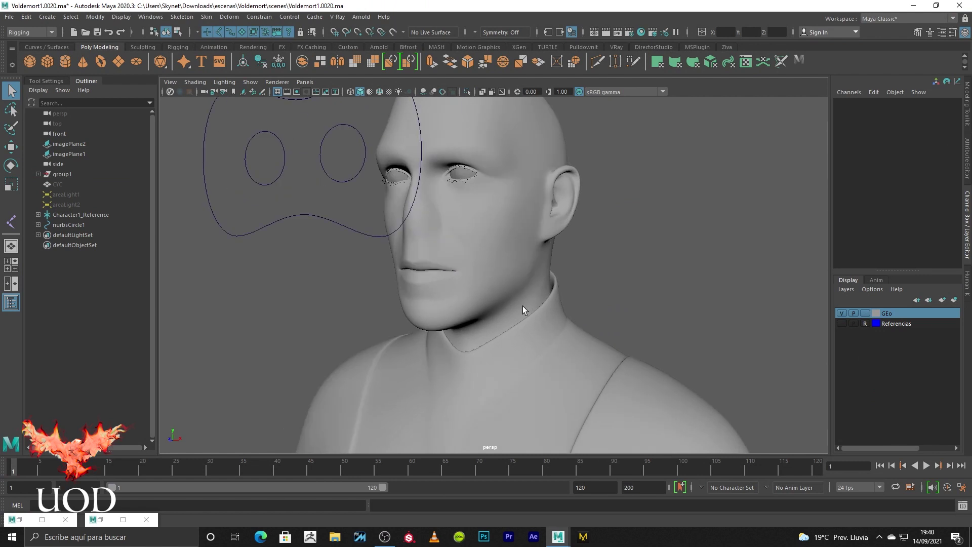
key("4")
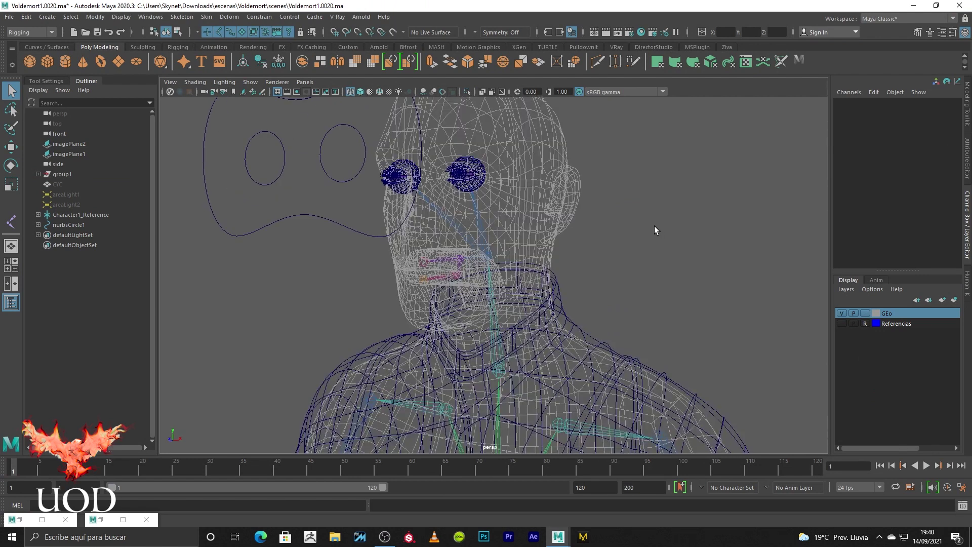
key("5")
scroll(547, 300, "down", 5)
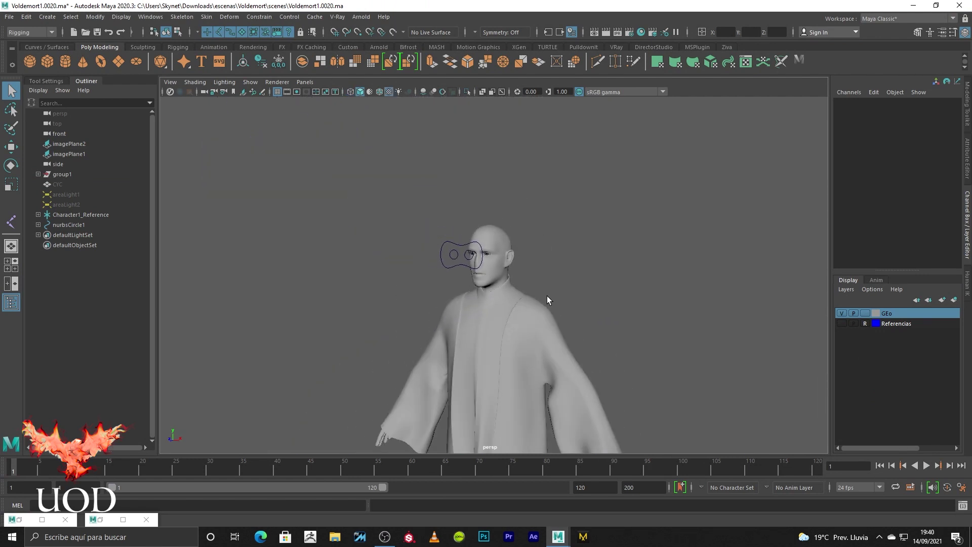
scroll(545, 269, "up", 4)
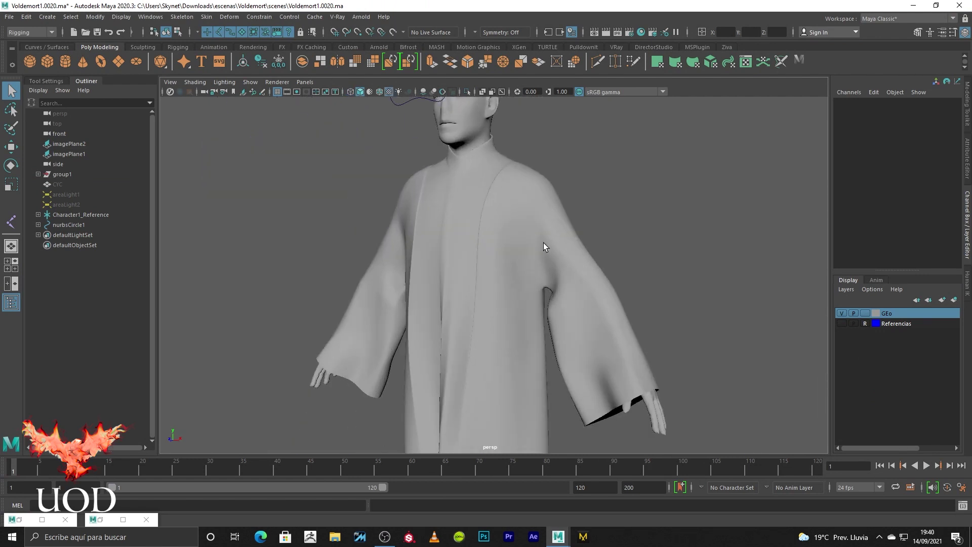
key("4")
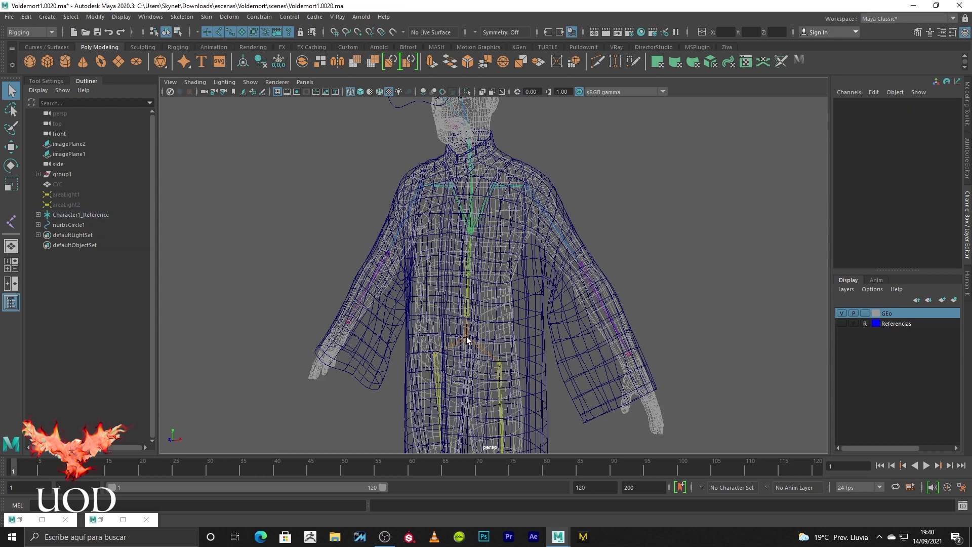
Select Character1_Hips and view its attributes and HumanIK skeleton definition.
left_click(467, 340)
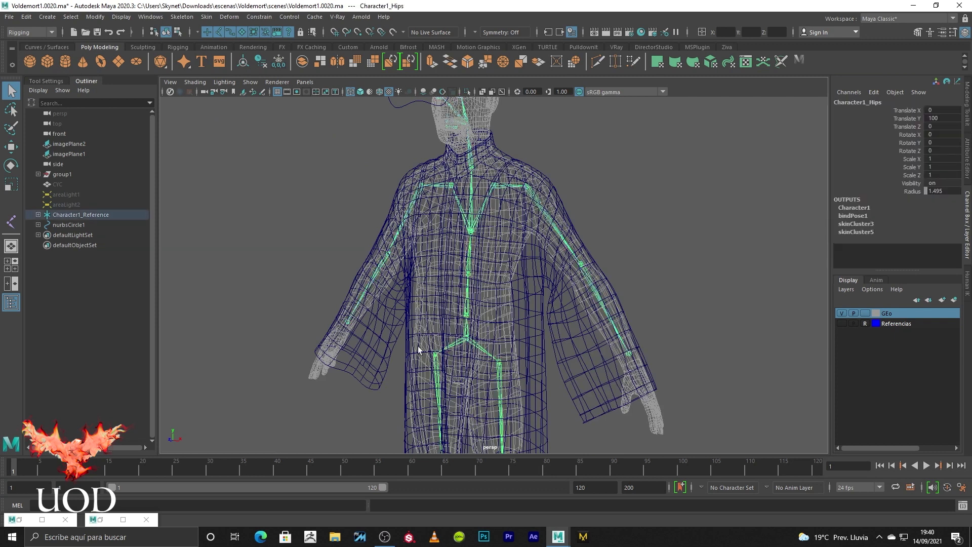
left_click(967, 156)
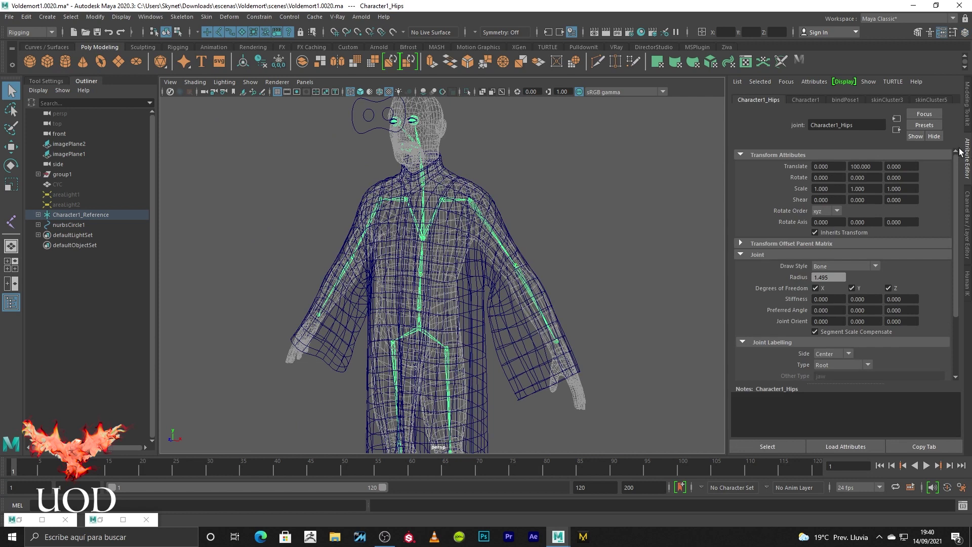
left_click(931, 32)
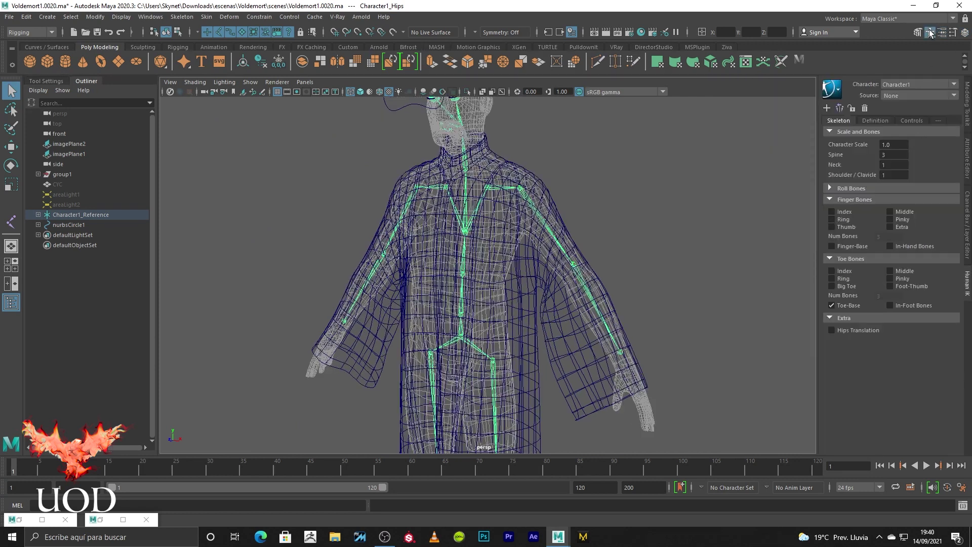
left_click(881, 121)
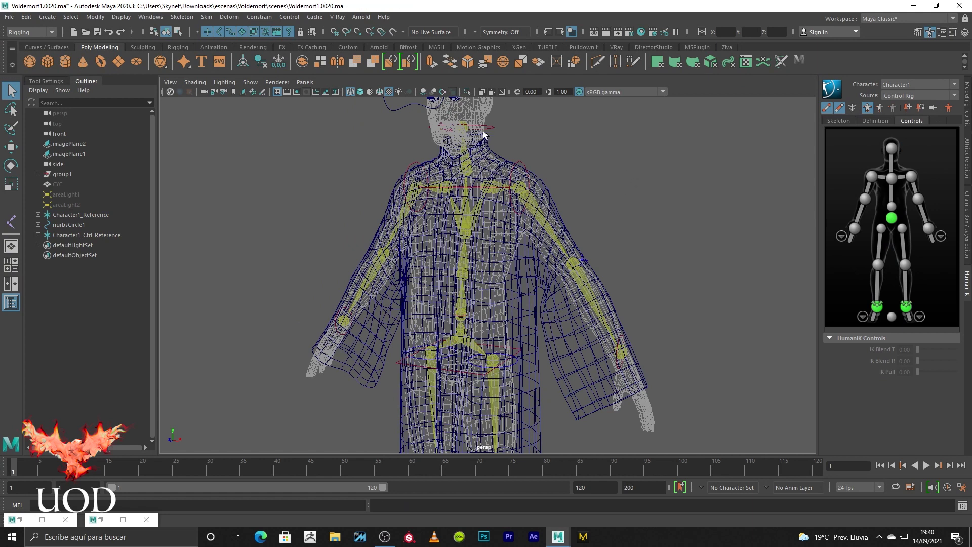
scroll(493, 278, "up", 10)
Test-rotate Character1_Ctrl_Head to a three-quarter pose, then undo back to front-facing.
key("5")
mouse_move(493, 278)
left_mouse_down("alt")
mouse_move(445, 288)
mouse_move(455, 272)
mouse_move(431, 275)
mouse_move(450, 251)
mouse_move(444, 264)
mouse_move(428, 260)
mouse_move(430, 269)
mouse_move(435, 250)
mouse_move(480, 278)
left_mouse_up("alt")
key("4")
left_click(431, 250)
key("5")
key("e")
mouse_move(416, 259)
left_mouse_down()
mouse_move(464, 263)
mouse_move(440, 257)
left_mouse_up()
key("ctrl+z")
key("ctrl+z")
key("ctrl+z")
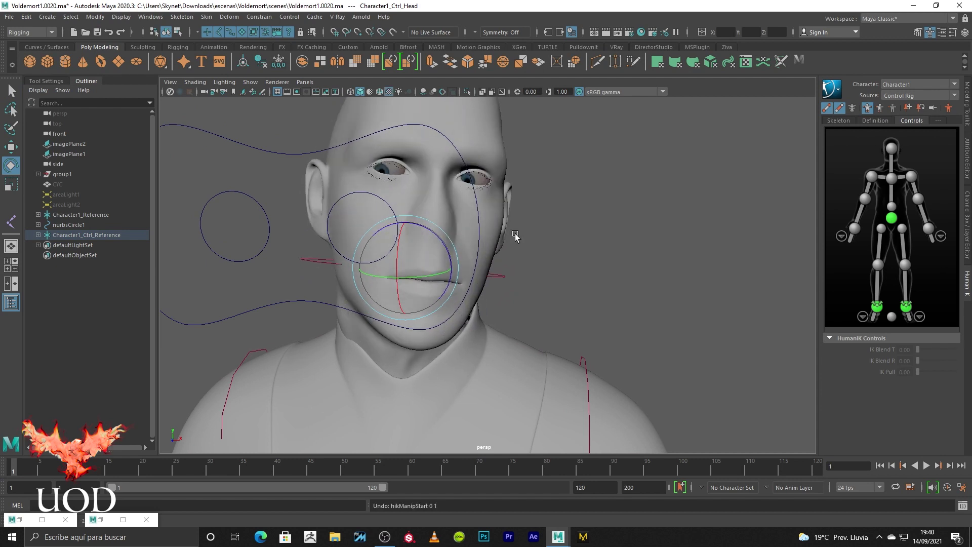
key("ctrl+z")
key("q")
Isolate the eyelashes, marquee-select all their vertices, and restore the minimized UV Editor.
left_click(587, 225)
mouse_move(587, 225)
left_mouse_down("alt")
mouse_move(540, 254)
mouse_move(392, 207)
mouse_move(464, 238)
left_mouse_up("alt")
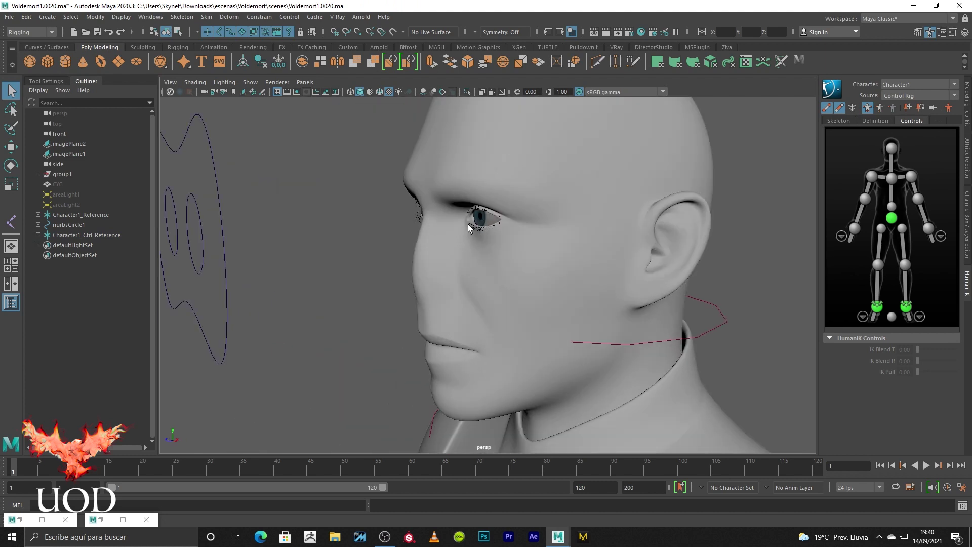
left_click(469, 226)
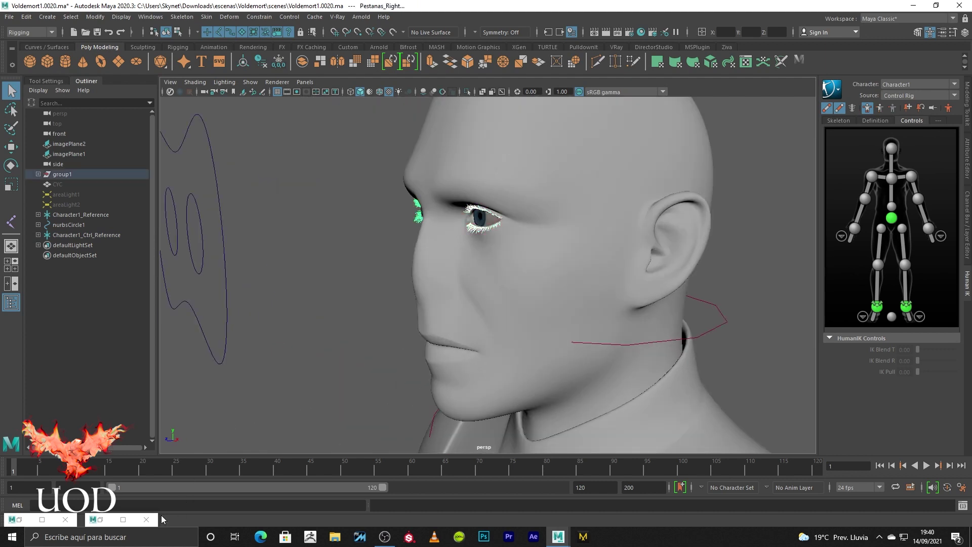
left_click(467, 91)
key("F8")
left_click_drag(560, 170, 380, 284)
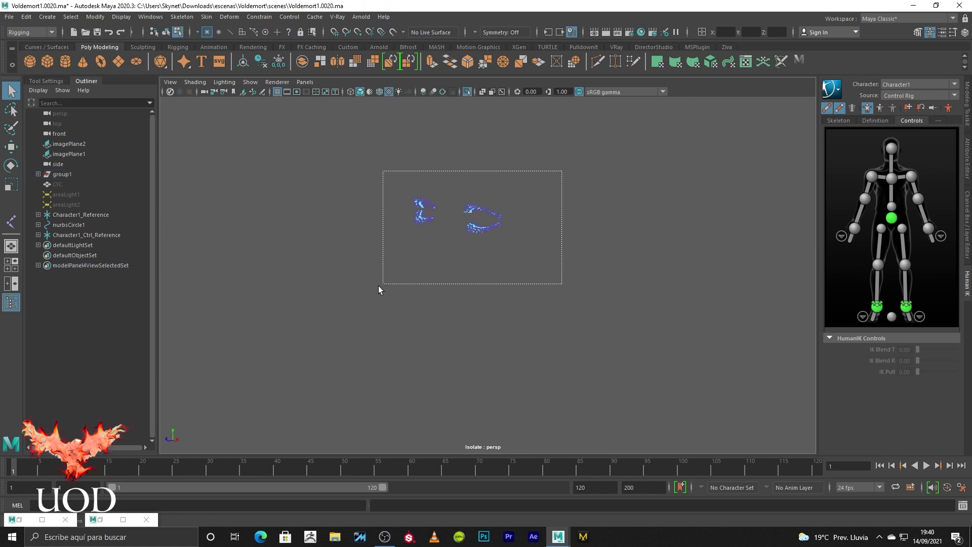
left_click(123, 521)
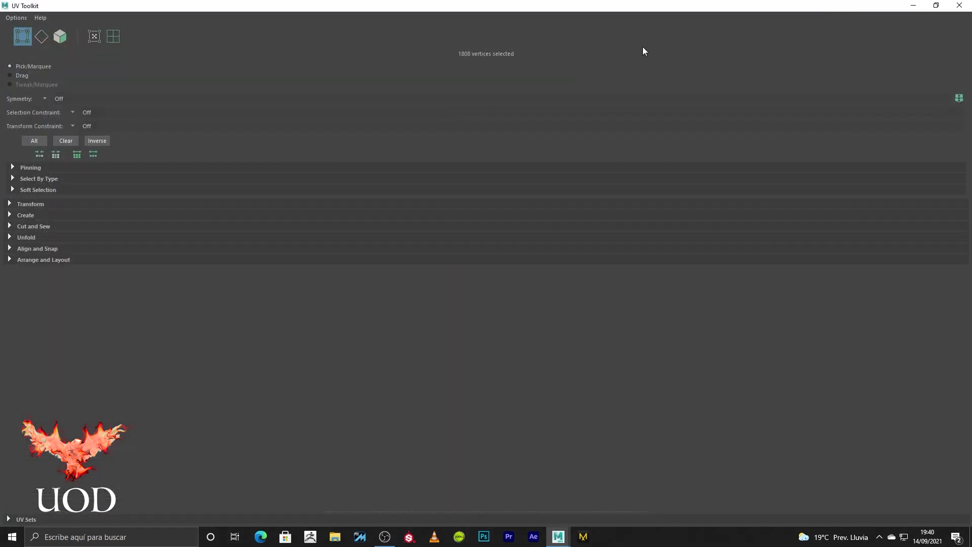
In the Component Editor, set the eyelash vertices' Character1_Head skin weight to 1.
left_click(959, 5)
left_click(187, 20)
mouse_move(174, 53)
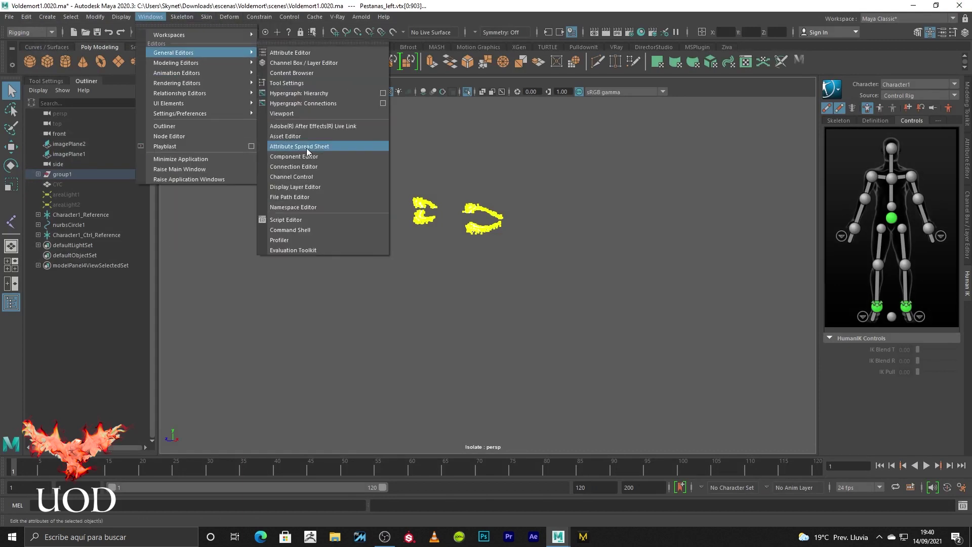
left_click(294, 156)
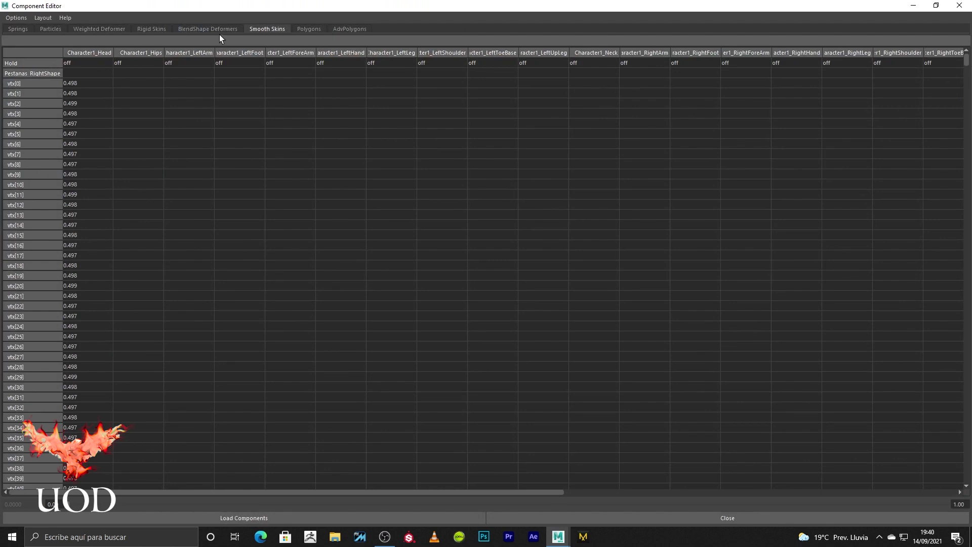
mouse_move(92, 85)
left_mouse_down()
mouse_move(85, 476)
mouse_move(85, 541)
mouse_move(97, 490)
mouse_move(94, 545)
left_mouse_up()
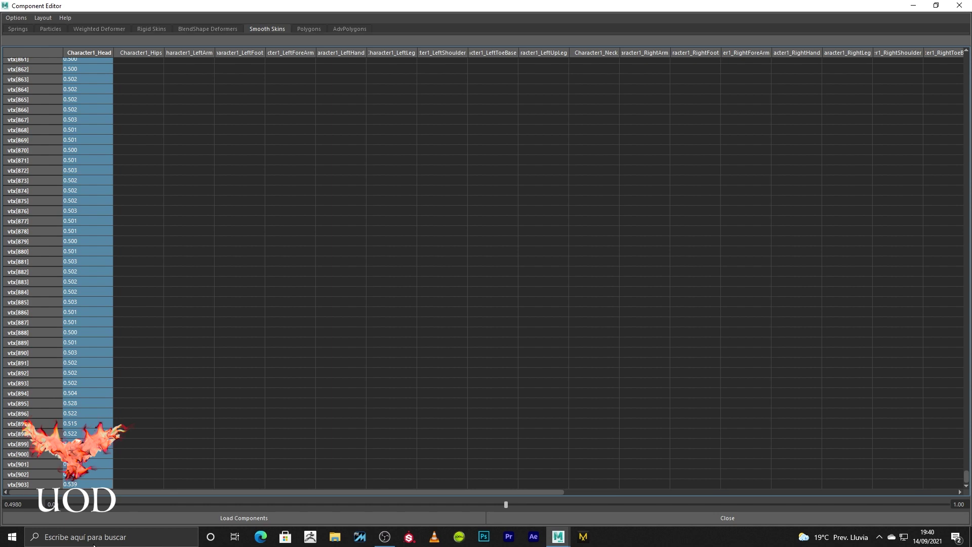
type("1")
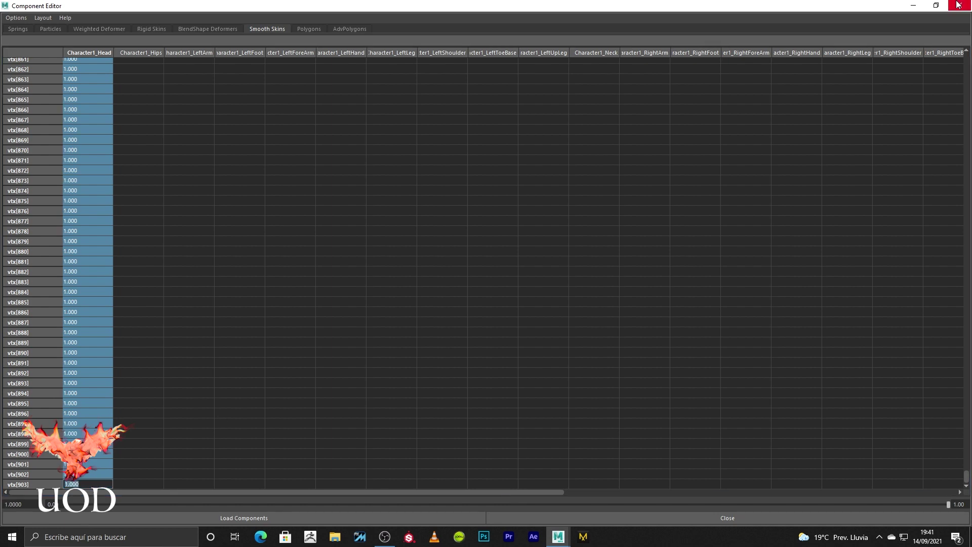
left_click(959, 5)
left_click(521, 126)
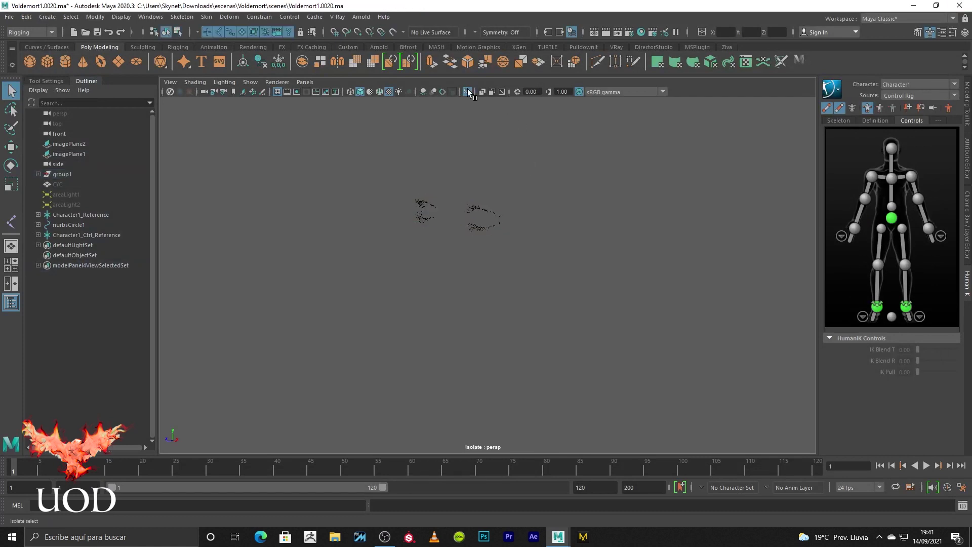
Show the whole scene again and test-rotate the head control.
left_click(468, 91)
key("4")
left_click(610, 294)
key("5")
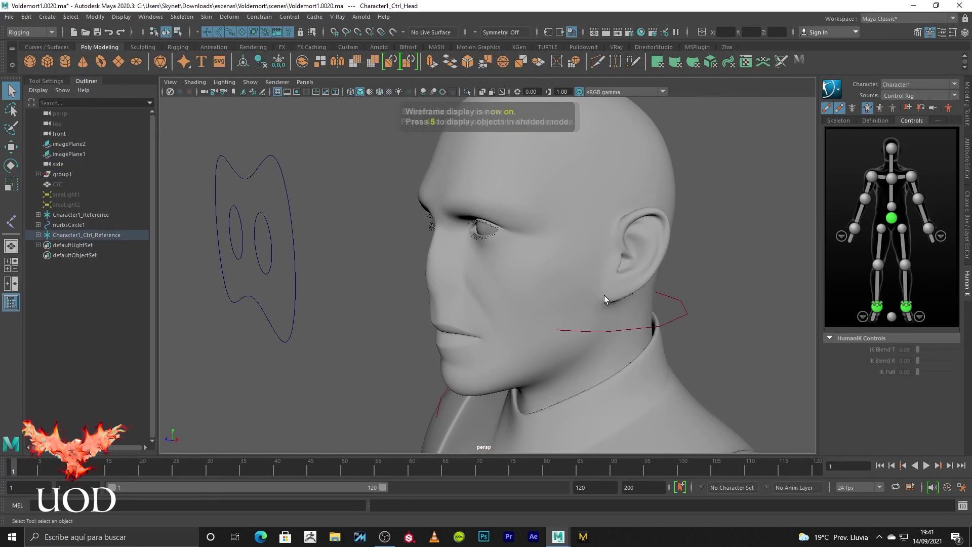
key("e")
mouse_move(573, 284)
left_mouse_down()
mouse_move(586, 285)
mouse_move(557, 304)
left_mouse_up()
key("q")
Select the jaw joint and rotate it down to test the mouth deformation.
left_click_drag(507, 283, 533, 294, "alt")
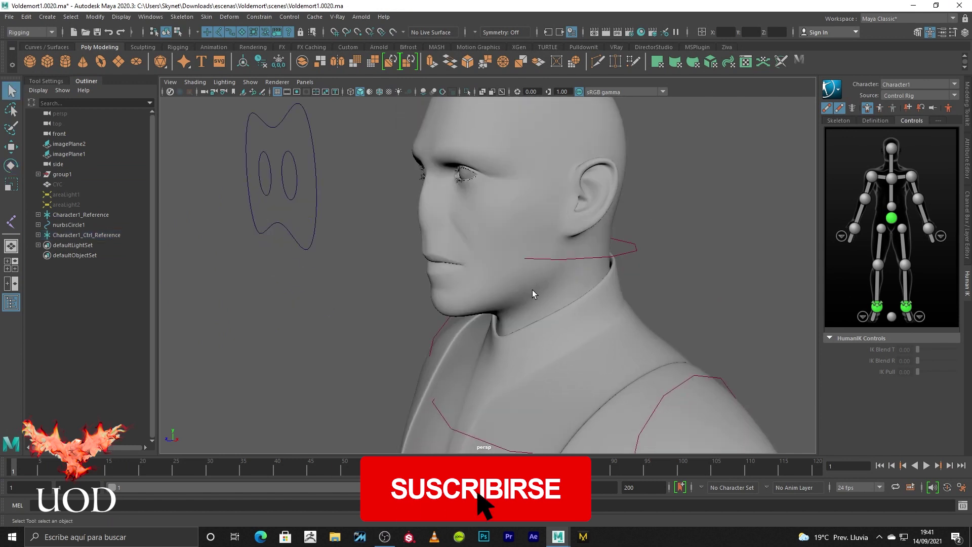
key("4")
scroll(456, 293, "up", 3)
left_click(445, 265)
scroll(435, 254, "up", 2)
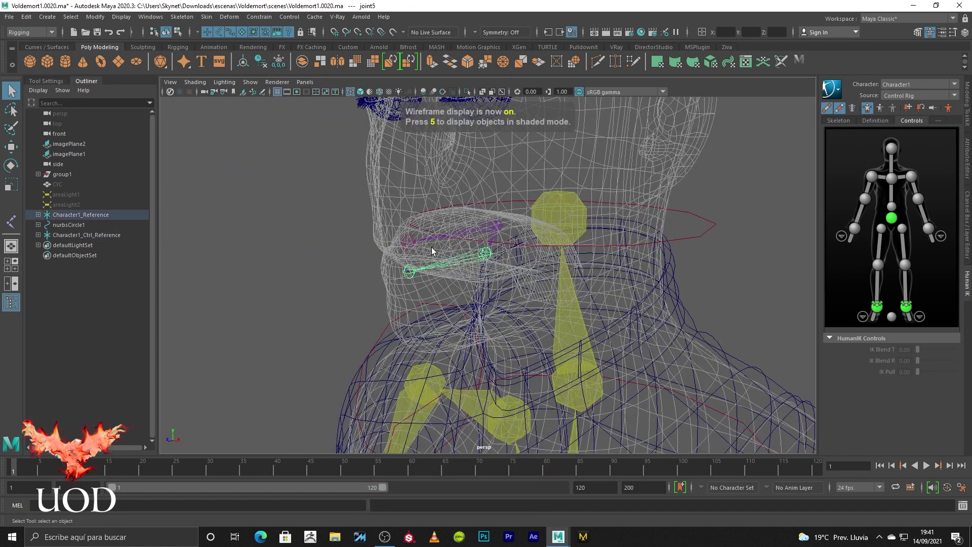
key("5")
key("e")
key("4")
left_click_drag(446, 253, 457, 265)
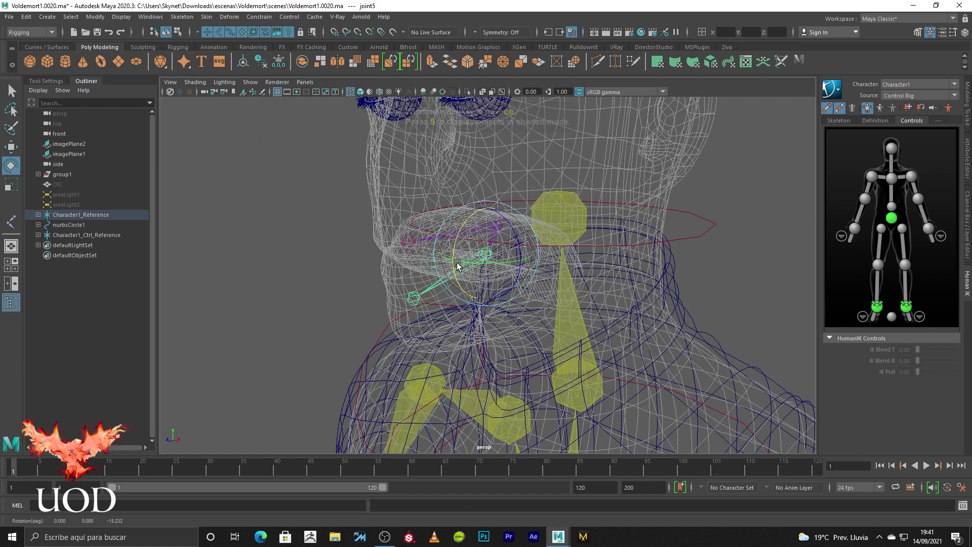
key("5")
key("q")
left_click_drag(360, 339, 390, 330, "alt")
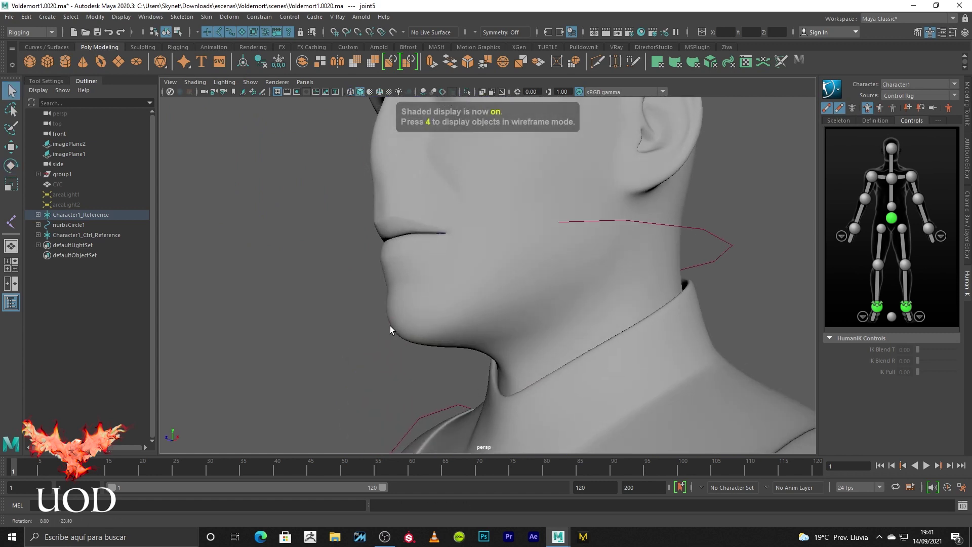
Reselect the jaw joint, check its attributes, and rotate it to open the mouth.
left_click(453, 263)
key("4")
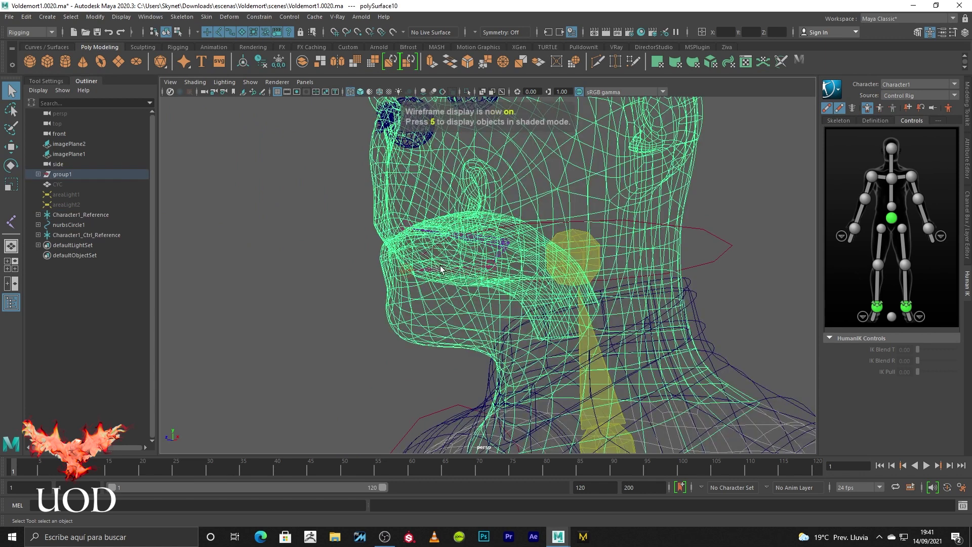
left_click(441, 268)
left_click_drag(442, 272, 500, 290, "alt")
key("ctrl+z")
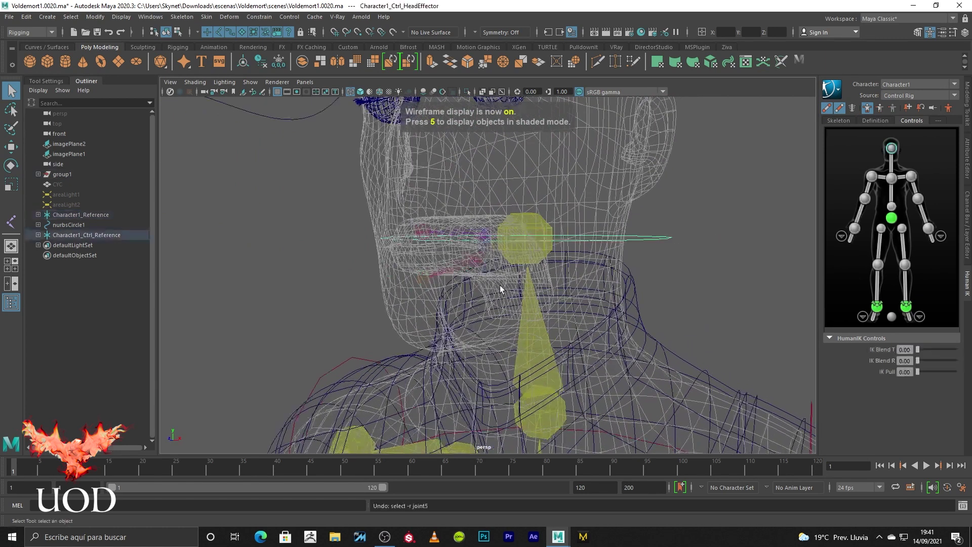
left_click(461, 275)
key("ctrl+z")
key("ctrl+z")
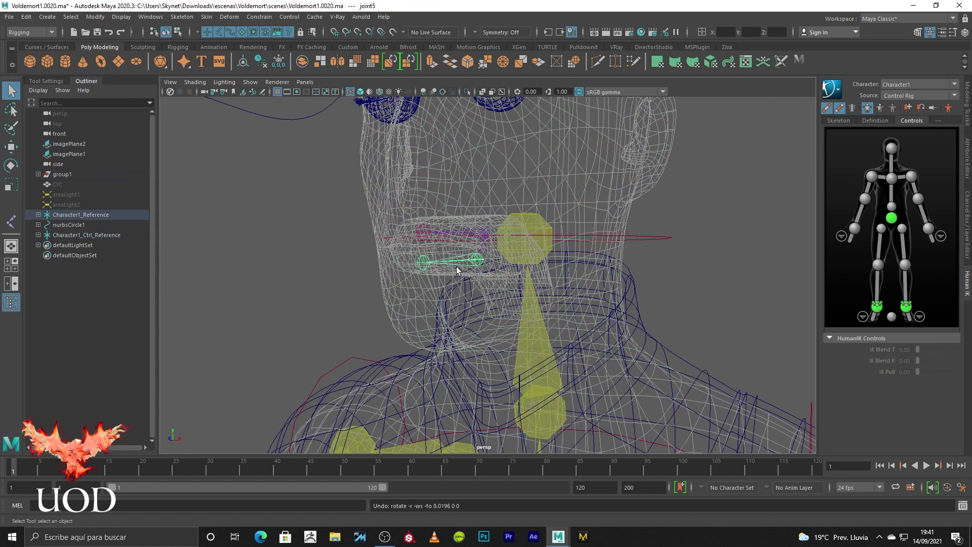
left_click(968, 162)
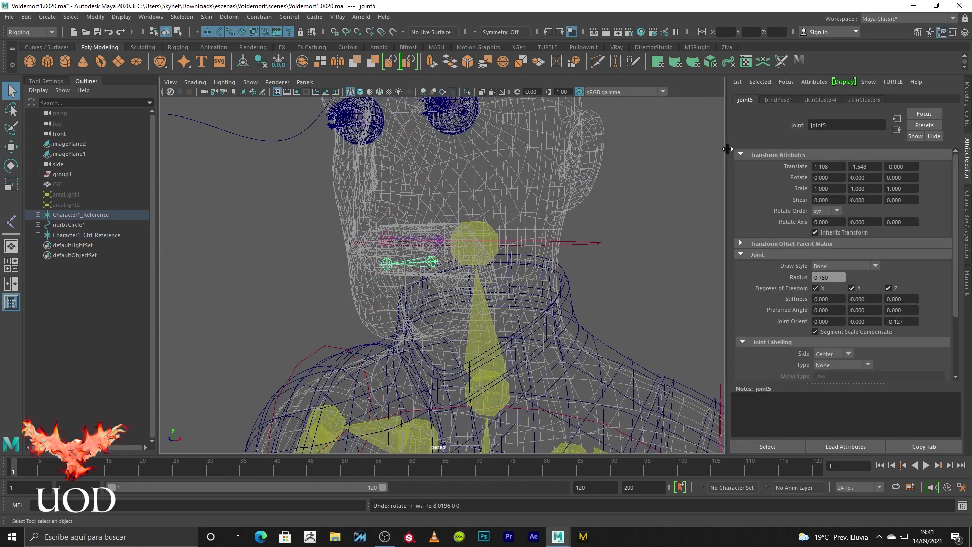
scroll(405, 243, "up", 2)
key("e")
left_click_drag(407, 243, 406, 252)
Select the head mesh in shaded view and bring up its context menu.
key("5")
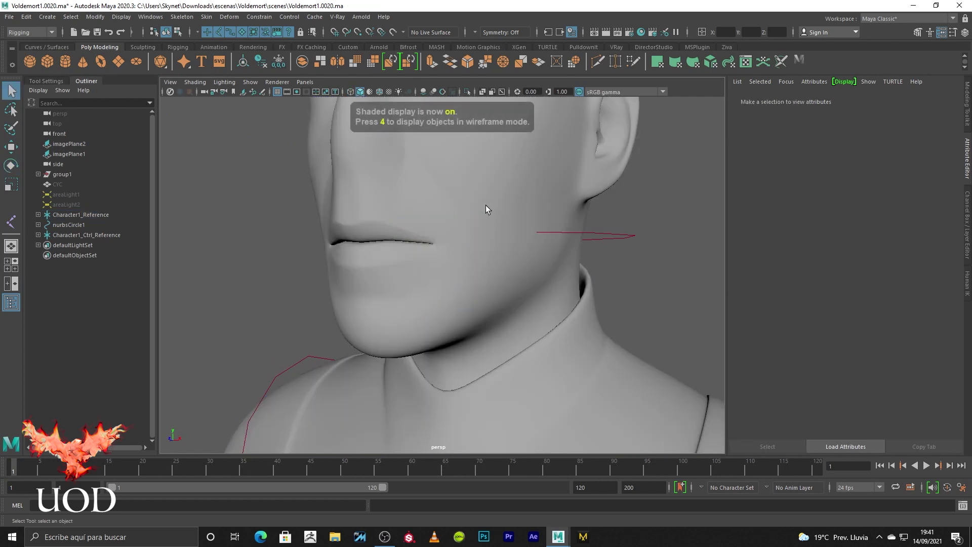
left_click(484, 203)
right_click_drag(483, 200, 412, 187)
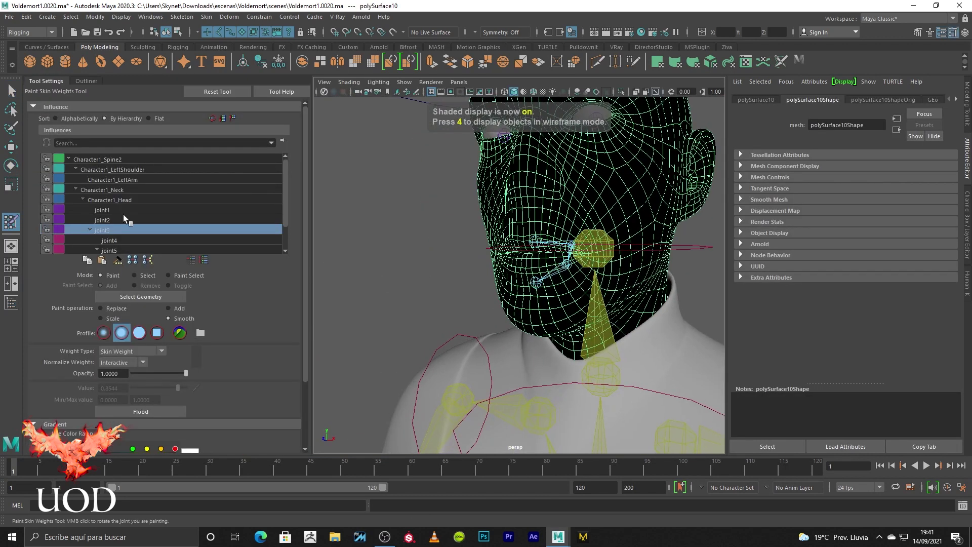
Paint joint5 weights in Replace mode over the jaw and cheek.
left_click(123, 211)
left_click(124, 230)
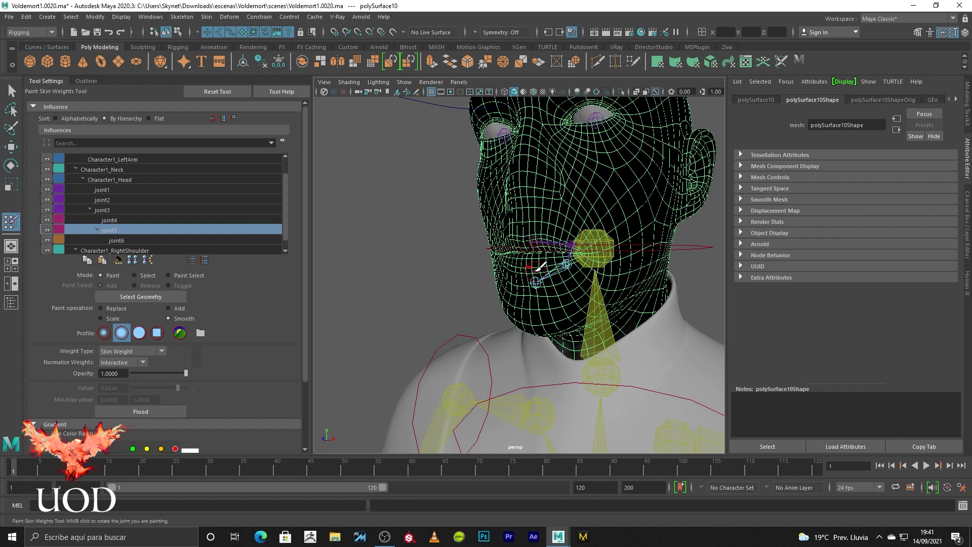
scroll(539, 266, "up", 3)
scroll(534, 256, "up", 3)
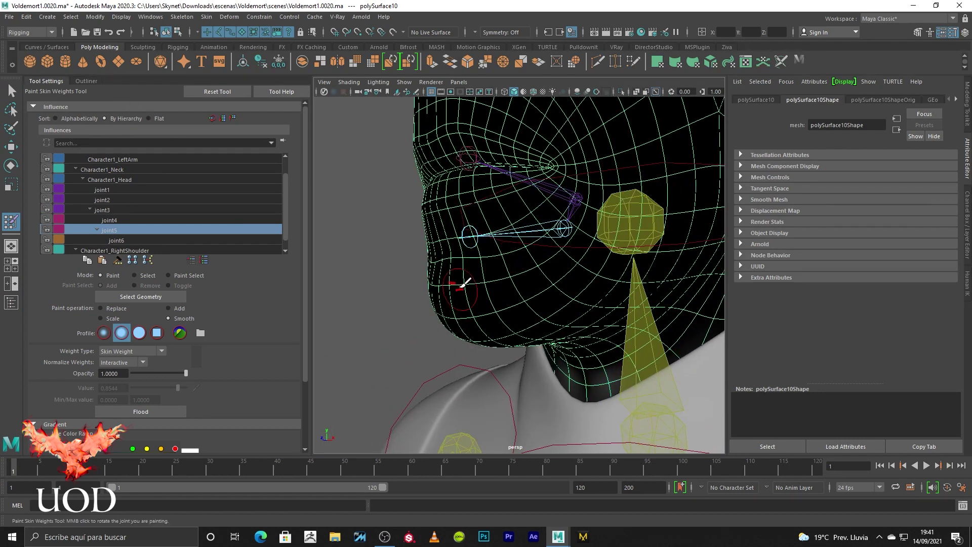
left_click(116, 307)
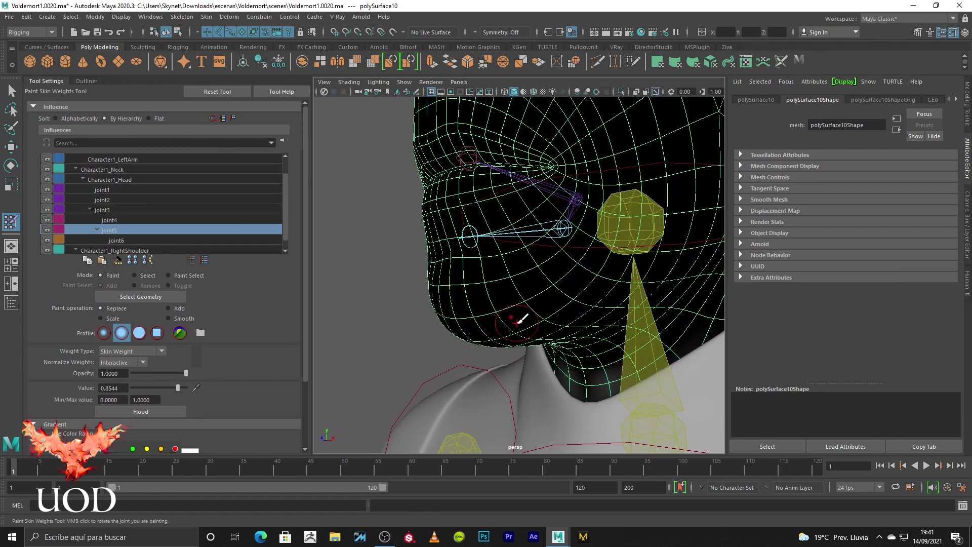
mouse_move(508, 308)
left_mouse_down()
mouse_move(523, 263)
mouse_move(512, 239)
mouse_move(533, 214)
mouse_move(529, 182)
left_mouse_up()
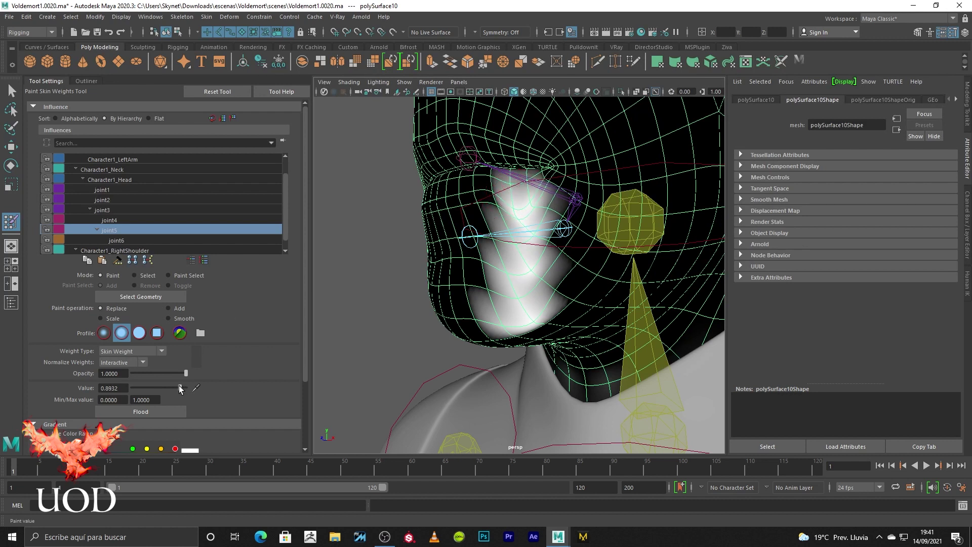
mouse_move(557, 200)
left_mouse_down()
mouse_move(517, 189)
mouse_move(506, 243)
left_mouse_up()
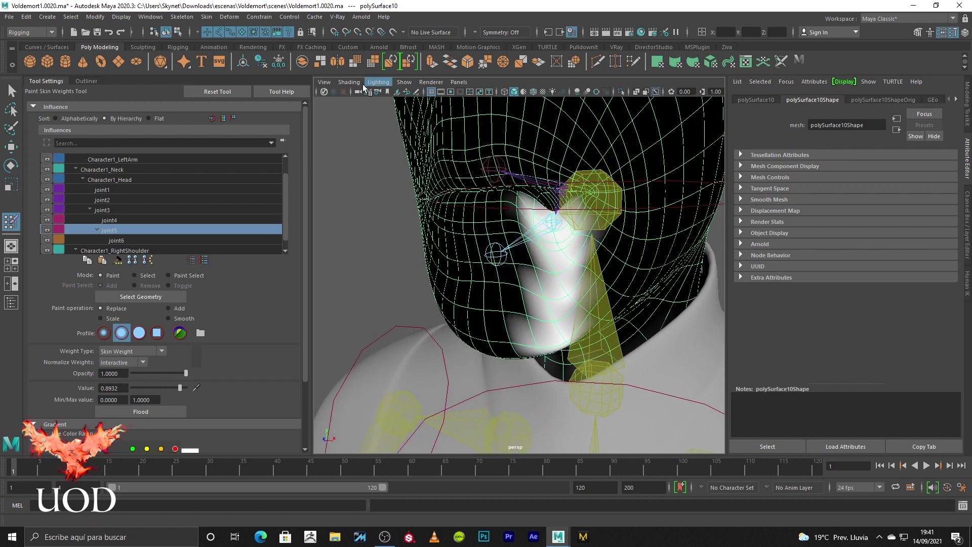
Hide the joints and extend joint5 weight over the upper lip, chin and cheek.
left_click(406, 87)
left_click(404, 242)
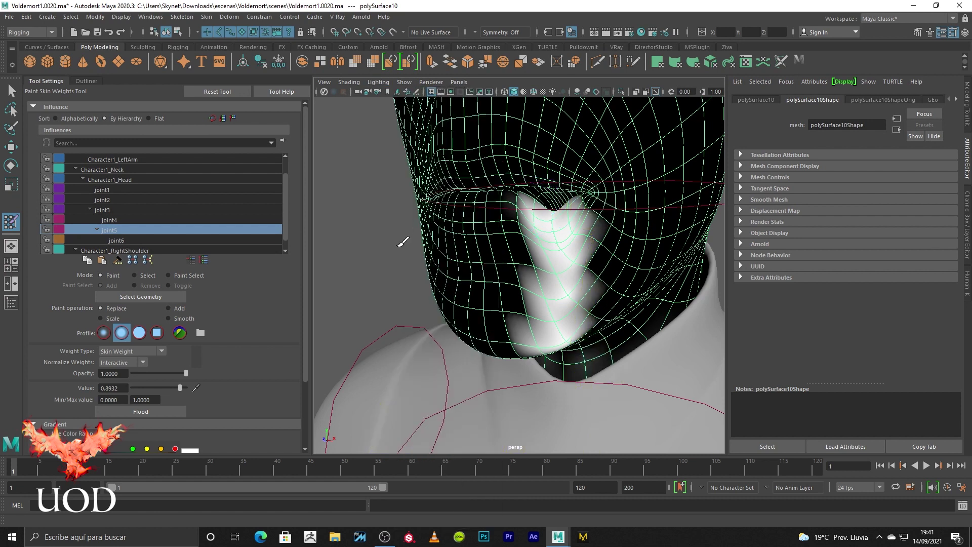
left_click_drag(536, 228, 518, 200)
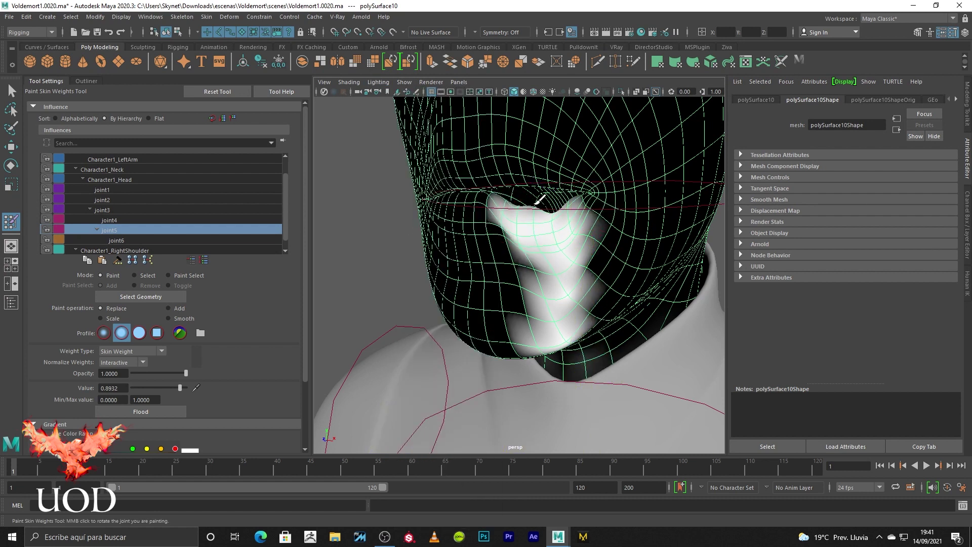
mouse_move(505, 218)
left_mouse_down()
mouse_move(489, 199)
mouse_move(472, 213)
mouse_move(522, 253)
mouse_move(521, 312)
left_mouse_up()
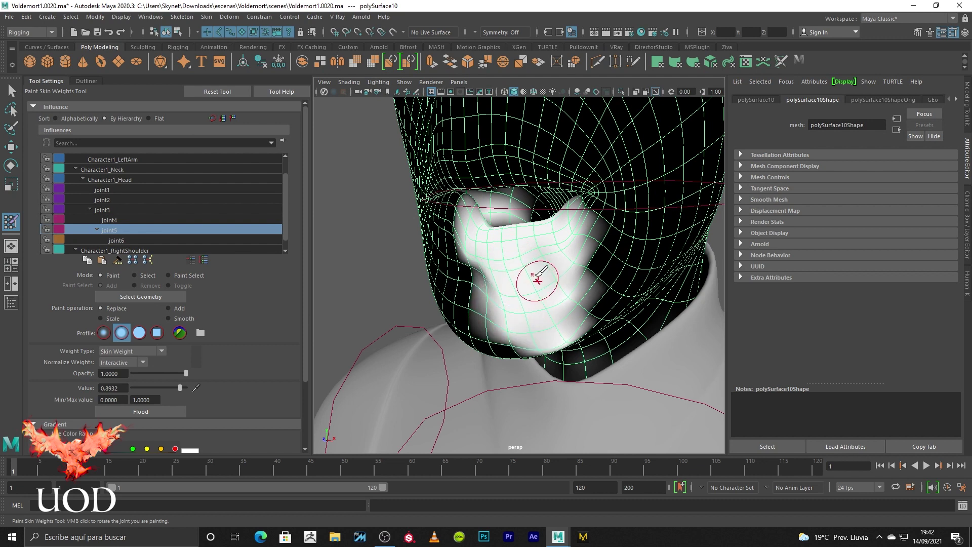
mouse_move(561, 274)
left_mouse_down()
mouse_move(575, 260)
mouse_move(559, 326)
mouse_move(539, 251)
mouse_move(497, 279)
mouse_move(512, 165)
mouse_move(516, 228)
mouse_move(549, 283)
mouse_move(556, 248)
left_mouse_up()
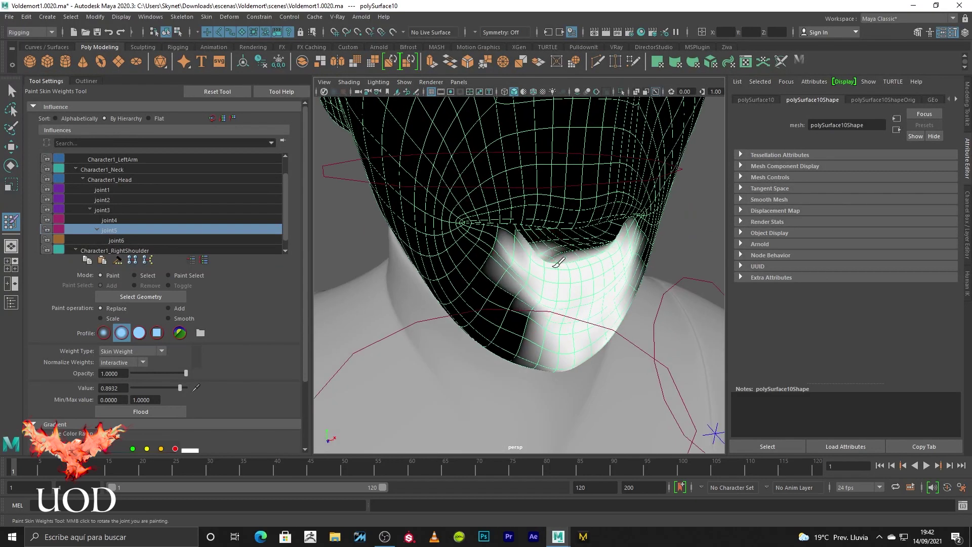
mouse_move(575, 267)
left_mouse_down("alt")
mouse_move(466, 282)
mouse_move(512, 304)
mouse_move(517, 289)
mouse_move(476, 249)
mouse_move(516, 264)
left_mouse_up("alt")
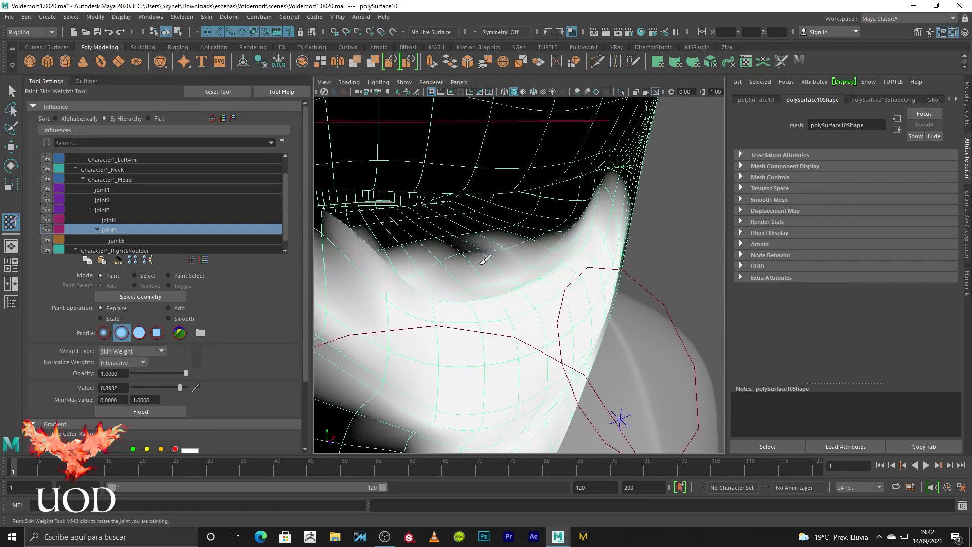
mouse_move(431, 274)
left_mouse_down()
mouse_move(542, 238)
mouse_move(583, 209)
left_mouse_up()
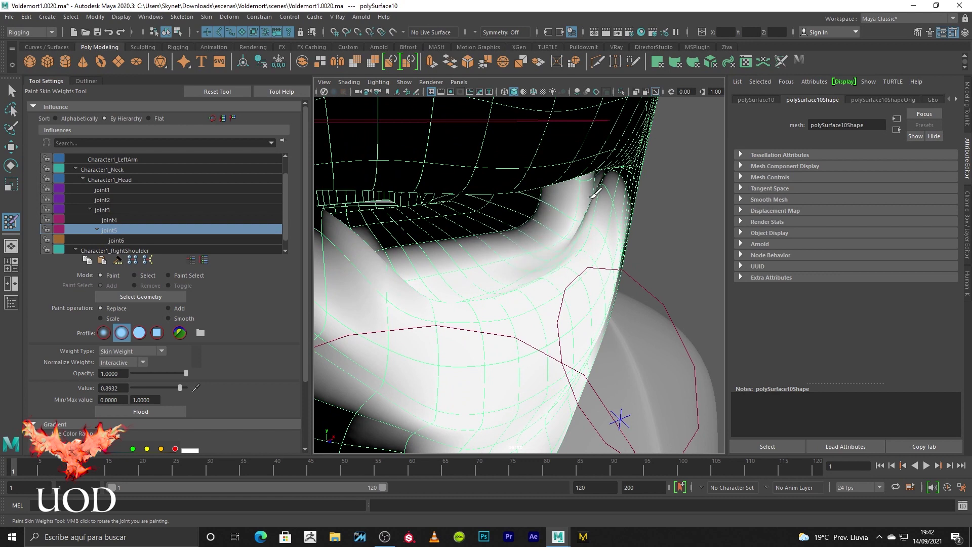
Test joint5's chin deformation, then paint the mouth corner, lower lip and chin.
middle_click_drag(591, 198, 589, 247)
left_click_drag(589, 247, 456, 248, "alt")
middle_click_drag(452, 265, 434, 286)
mouse_move(435, 285)
left_mouse_down("alt")
mouse_move(539, 228)
mouse_move(518, 221)
mouse_move(472, 233)
mouse_move(393, 200)
left_mouse_up("alt")
middle_click_drag(393, 199, 402, 215)
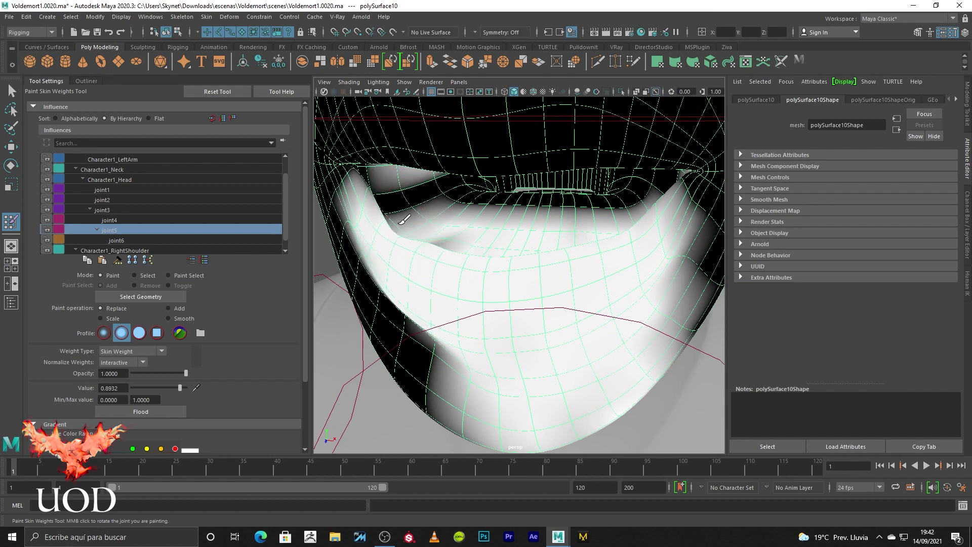
left_click_drag(434, 199, 390, 199)
mouse_move(445, 223)
left_mouse_down()
mouse_move(456, 332)
mouse_move(491, 384)
left_mouse_up()
Stop painting at a level front view and reselect the head mesh.
scroll(514, 331, "down", 5)
mouse_move(514, 330)
left_mouse_down("alt")
mouse_move(548, 306)
mouse_move(446, 309)
left_mouse_up("alt")
key("q")
left_click(433, 306)
left_click(554, 181)
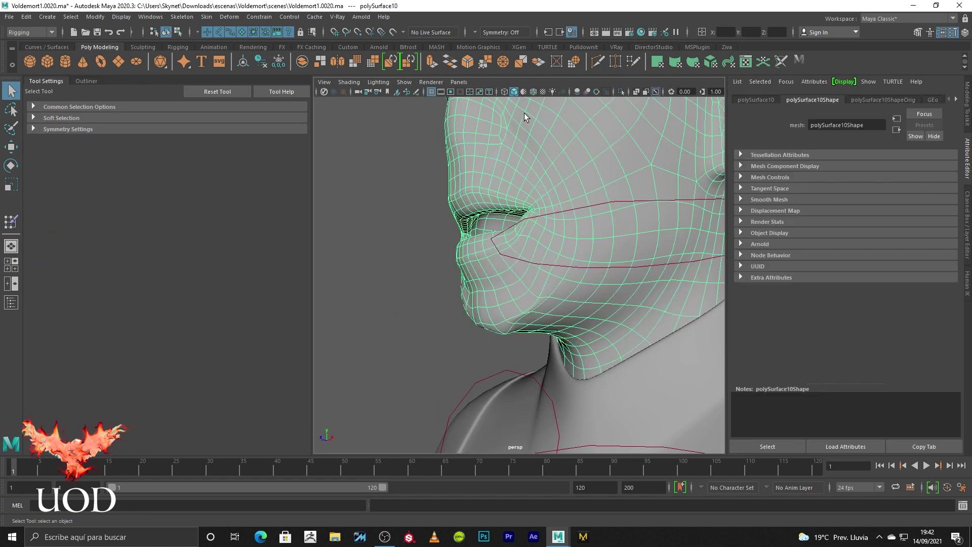
Isolate the head mesh and reopen Paint Skin Weights on it.
left_click(621, 92)
scroll(581, 271, "down", 5)
left_click(683, 275)
scroll(603, 282, "down", 5)
left_click_drag(603, 281, 561, 242, "alt")
scroll(561, 284, "up", 5)
scroll(576, 290, "up", 5)
left_click(561, 242)
right_click_drag(561, 242, 500, 224)
Paint more joint5 weight onto the lower face.
mouse_move(568, 321)
left_mouse_down("alt")
mouse_move(528, 278)
mouse_move(536, 315)
left_mouse_up("alt")
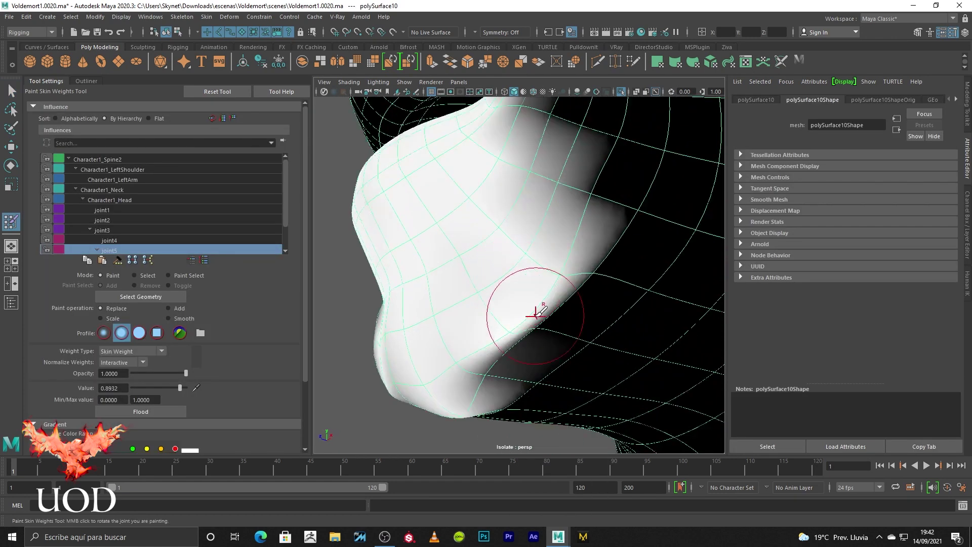
scroll(536, 315, "down", 3)
scroll(449, 261, "down", 3)
mouse_move(525, 271)
left_mouse_down()
mouse_move(493, 288)
mouse_move(462, 238)
mouse_move(563, 243)
mouse_move(561, 257)
mouse_move(530, 262)
mouse_move(517, 236)
left_mouse_up()
Switch the paint operation to Smooth and check the mouth from several angles.
left_click(182, 318)
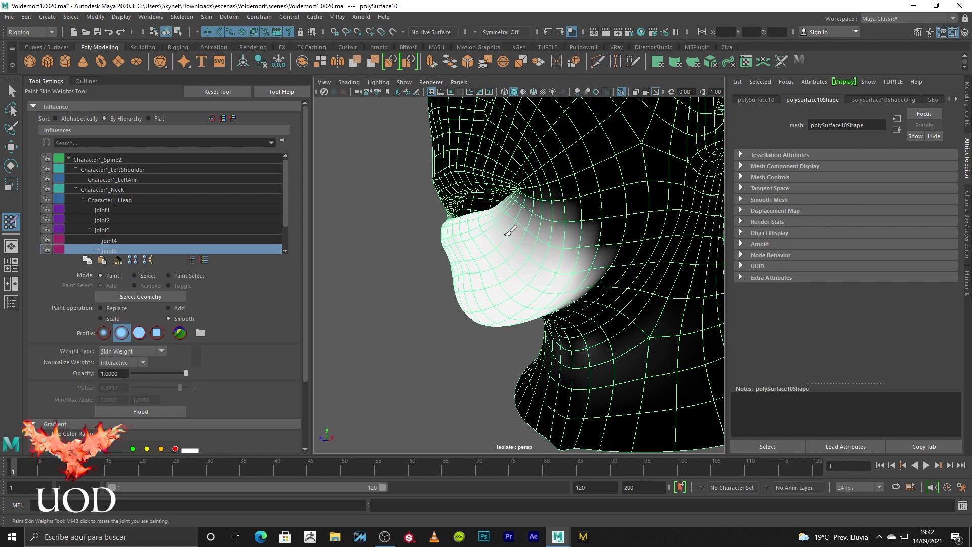
scroll(513, 228, "down", 3)
left_click_drag(521, 265, 554, 260, "alt")
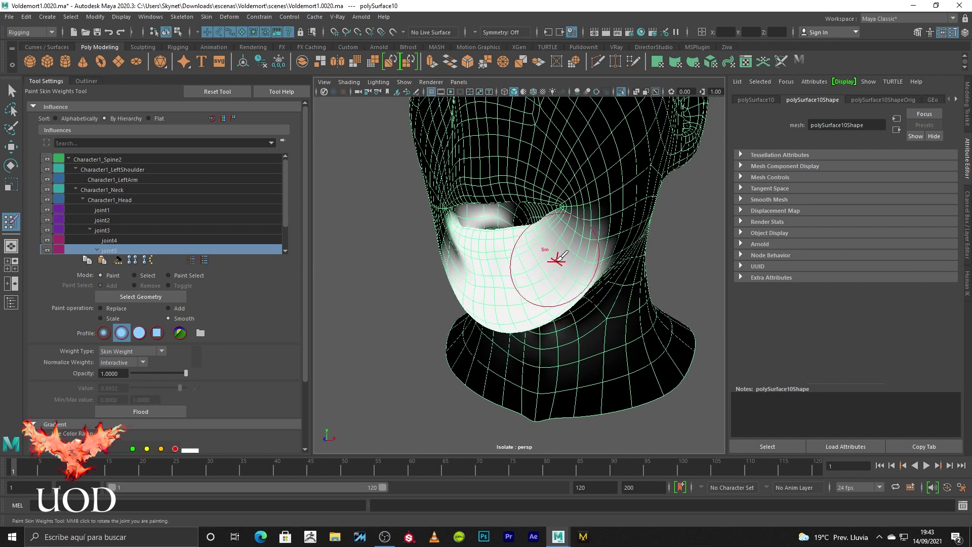
scroll(504, 261, "up", 5)
scroll(505, 328, "up", 2)
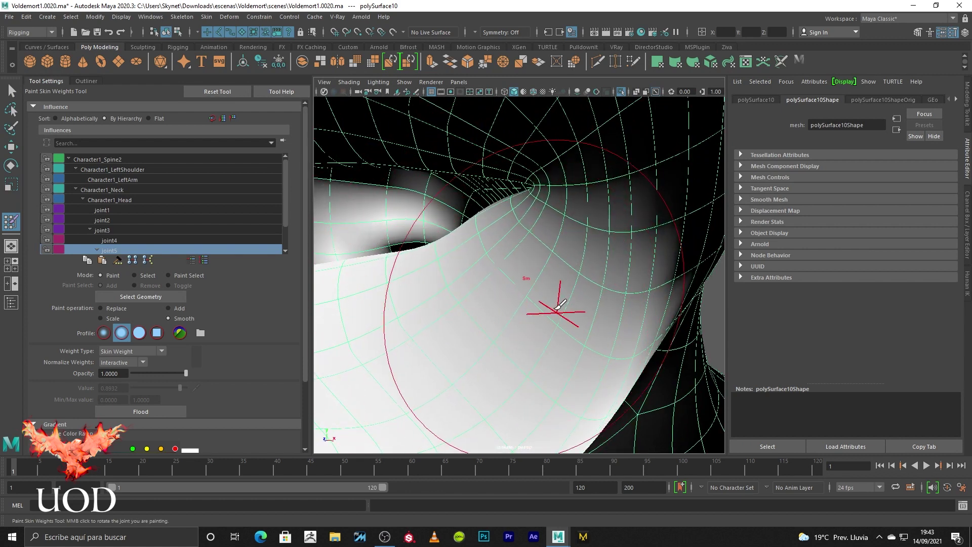
scroll(516, 255, "down", 3)
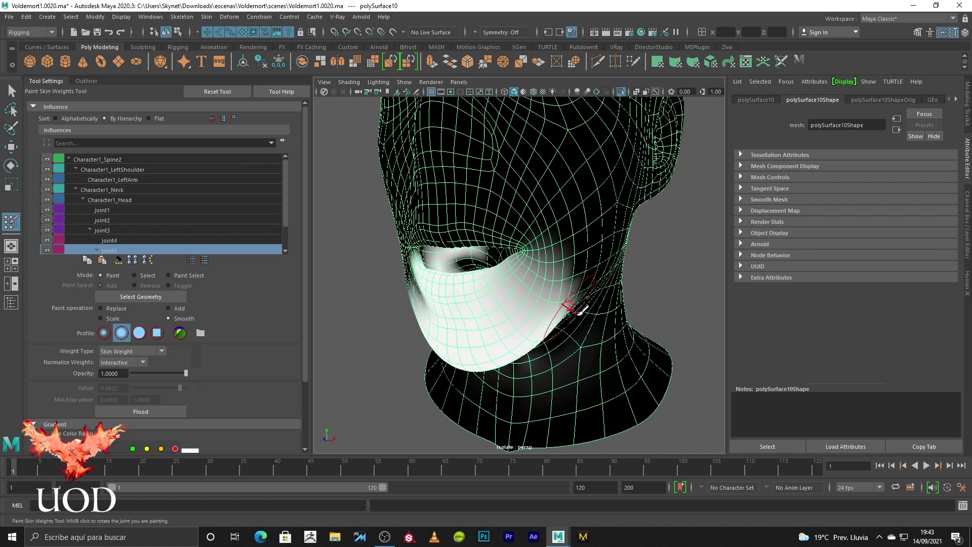
left_click_drag(516, 256, 507, 262, "alt")
scroll(506, 262, "up", 3)
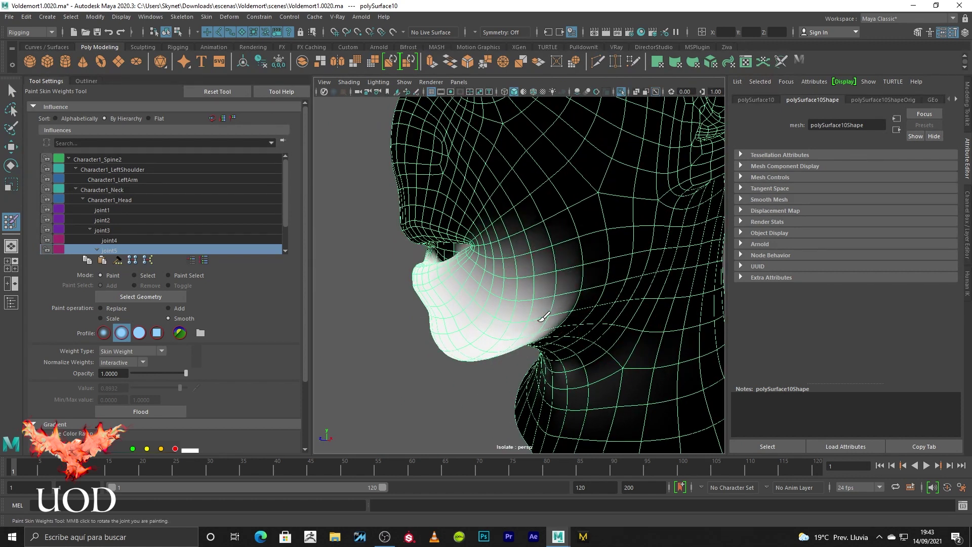
mouse_move(557, 304)
left_mouse_down("alt")
mouse_move(518, 345)
mouse_move(534, 408)
mouse_move(608, 288)
mouse_move(579, 197)
mouse_move(610, 345)
mouse_move(439, 373)
mouse_move(484, 412)
left_mouse_up("alt")
Leave painting and select two stray vertices at the head's lip corner in vertex mode.
key("q")
scroll(541, 243, "up", 5)
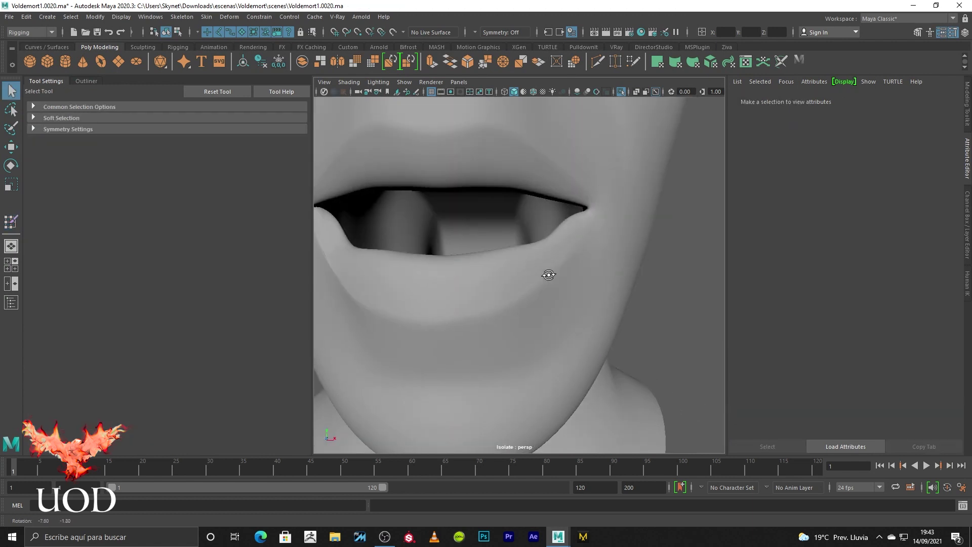
left_click(575, 236)
scroll(583, 248, "up", 3)
mouse_move(586, 257)
left_mouse_down("alt")
mouse_move(640, 265)
mouse_move(542, 248)
mouse_move(560, 201)
mouse_move(546, 171)
left_mouse_up("alt")
key("F9")
scroll(543, 248, "up", 5)
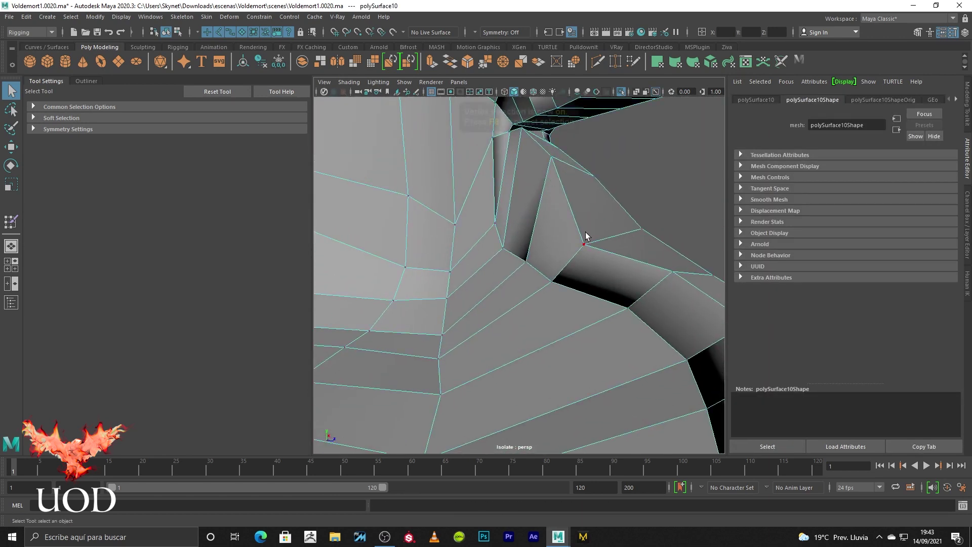
left_click(586, 236)
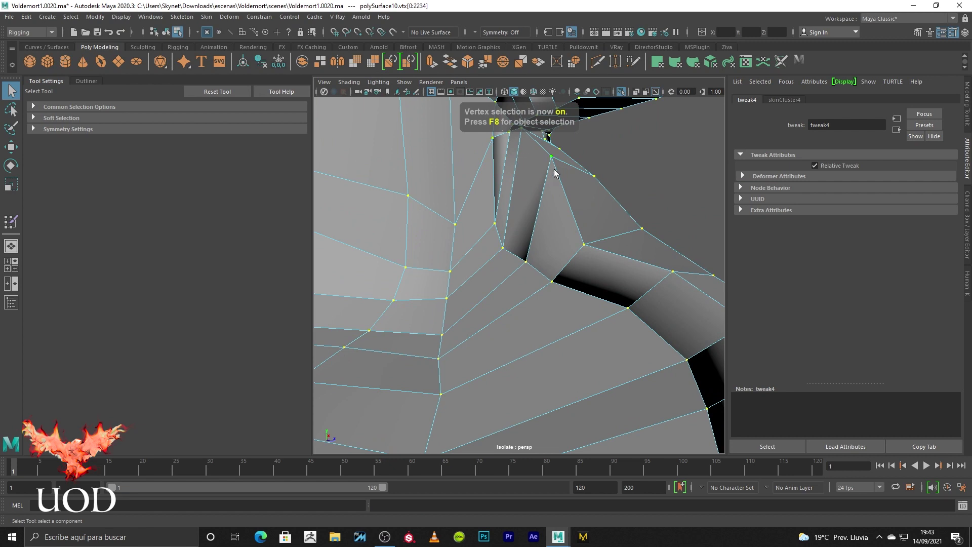
left_click_drag(515, 184, 545, 193, "alt")
left_click(588, 157, "shift")
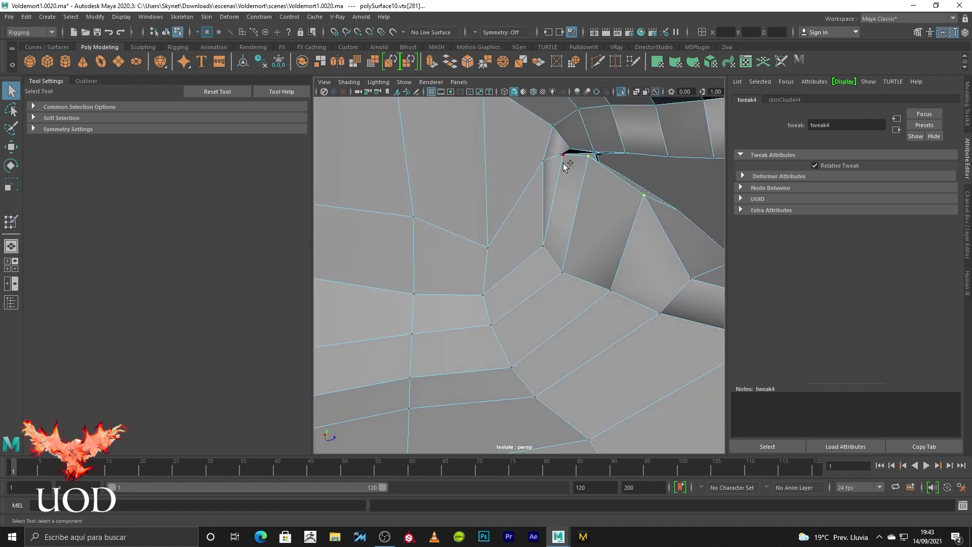
Hammer those vertices' skin weights, then repeat Hammer with G on another stray vertex.
left_click(213, 17)
left_click(252, 131)
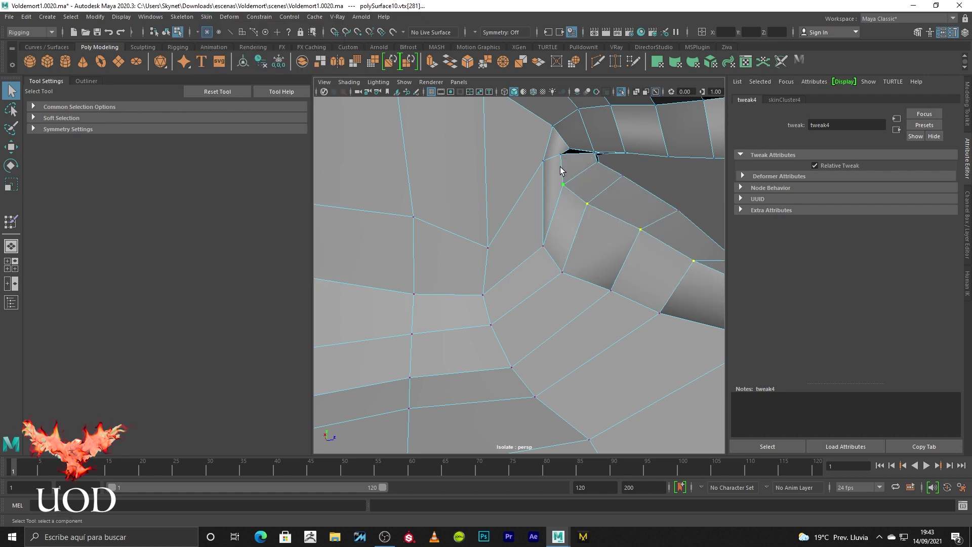
left_click(410, 206)
key("g")
left_click(546, 245)
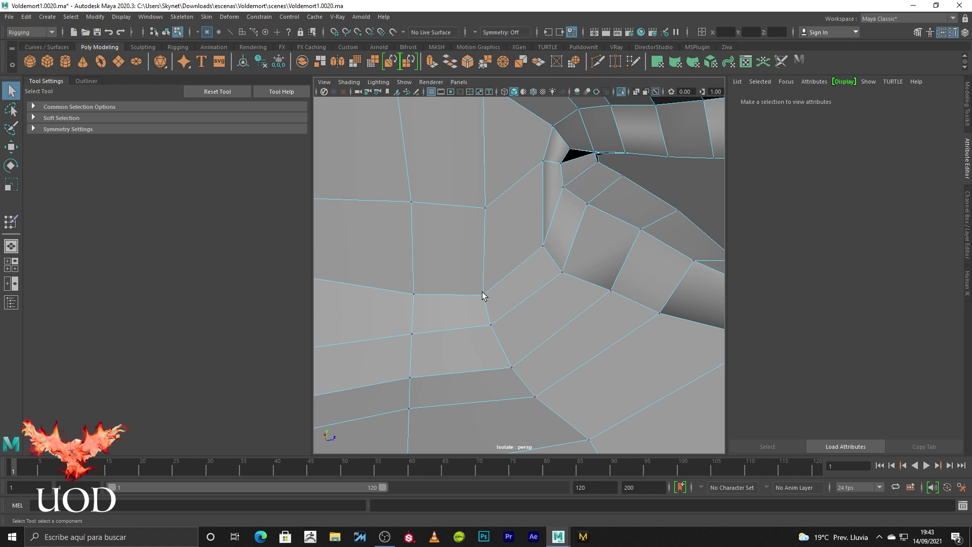
Return to object mode, frame the head, and reselect it facing the lip corner.
middle_click_drag(599, 276, 520, 257, "alt")
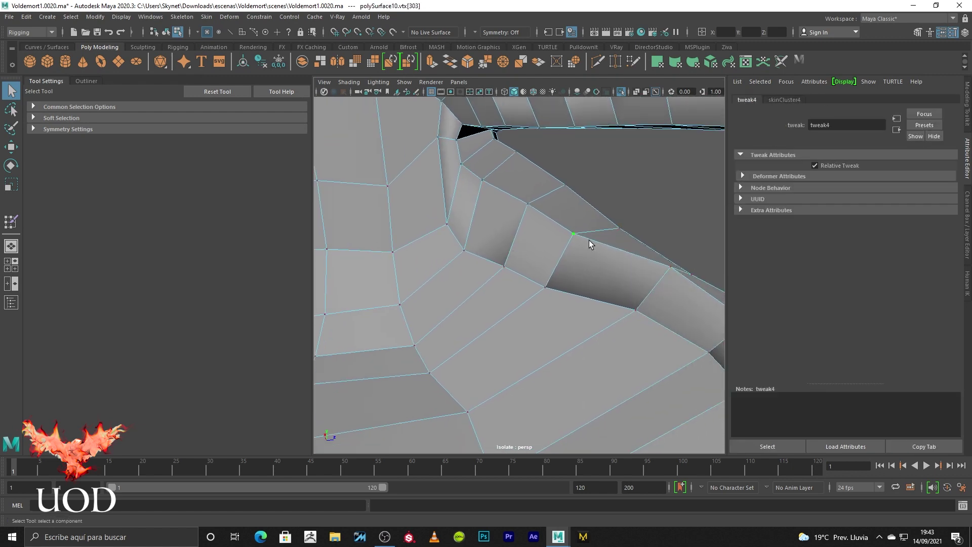
scroll(412, 210, "down", 3)
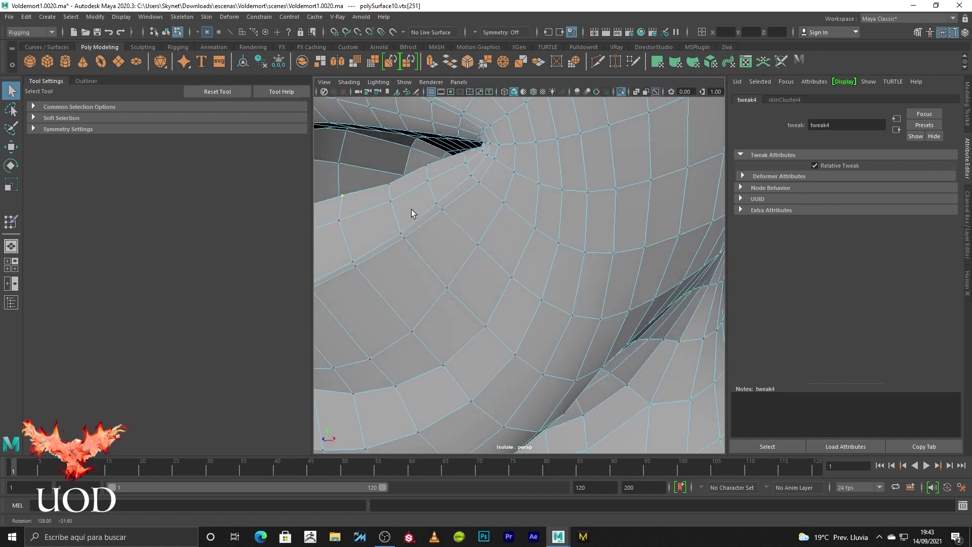
scroll(510, 217, "down", 3)
scroll(550, 246, "down", 3)
right_click_drag(536, 254, 637, 184)
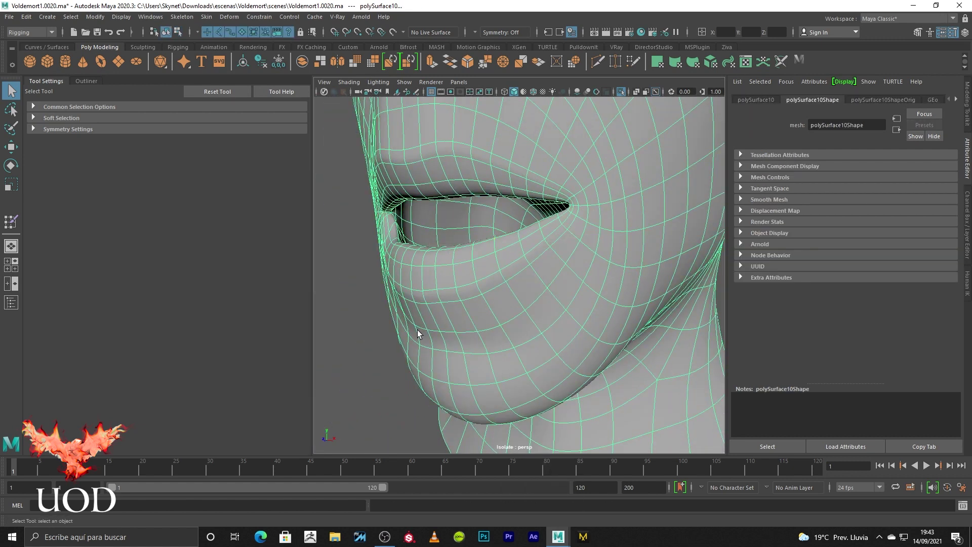
key("f")
left_click(612, 267)
scroll(542, 260, "up", 5)
mouse_move(542, 260)
left_mouse_down("alt")
mouse_move(565, 252)
mouse_move(536, 248)
mouse_move(566, 254)
mouse_move(562, 238)
left_mouse_up("alt")
scroll(575, 224, "up", 5)
left_click(576, 224)
mouse_move(612, 206)
left_mouse_down("alt")
mouse_move(572, 223)
mouse_move(591, 159)
mouse_move(551, 269)
mouse_move(561, 255)
left_mouse_up("alt")
Hammer another lip-corner vertex's weights, undo the last change, and return to object mode.
key("F9")
left_click(598, 148)
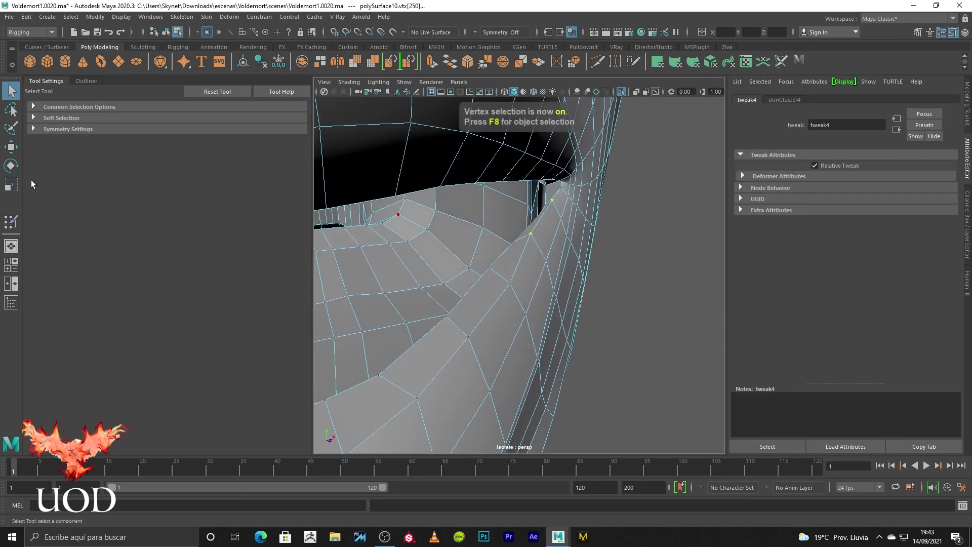
left_click(206, 17)
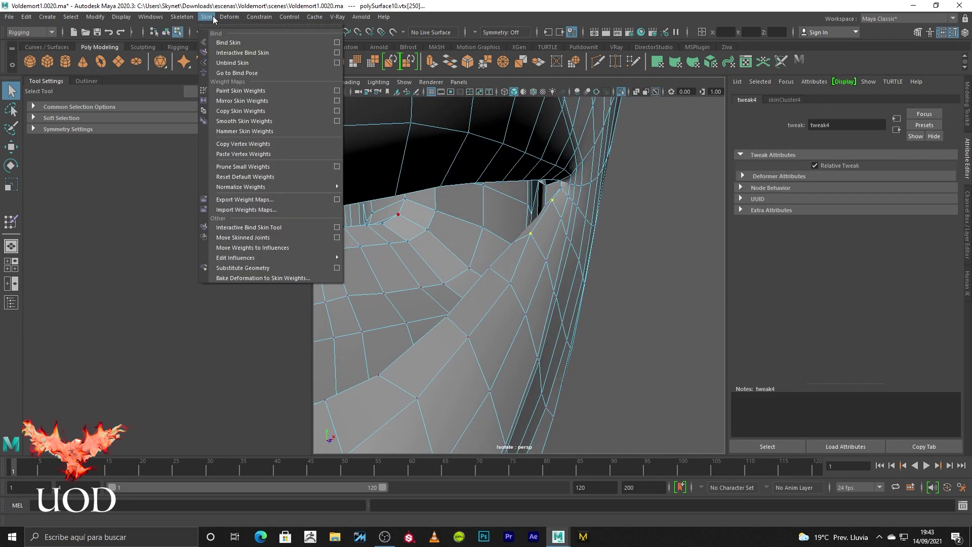
left_click(248, 132)
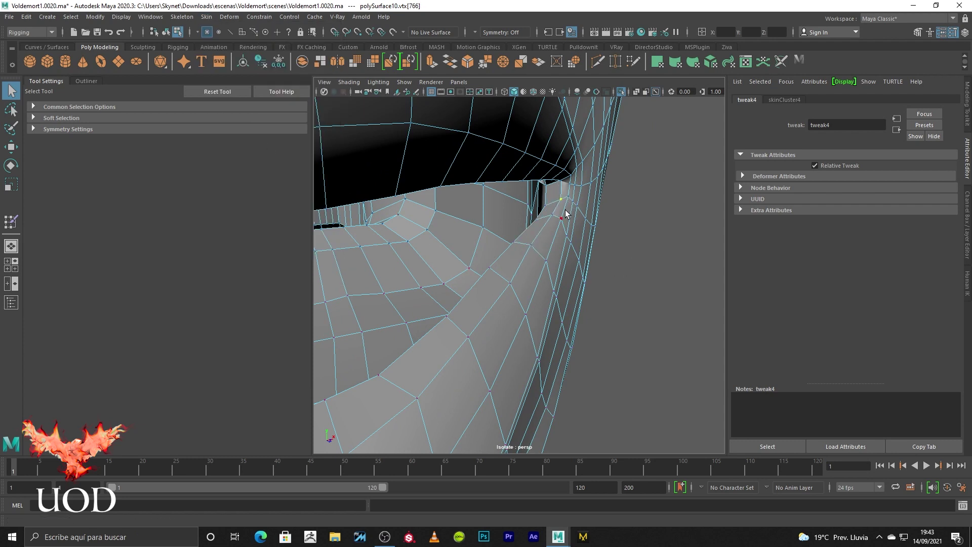
key("ctrl+z")
key("ctrl+z")
key("ctrl+z")
key("ctrl+z")
key("ctrl+z")
mouse_move(652, 232)
left_mouse_down("alt")
mouse_move(508, 302)
mouse_move(632, 297)
mouse_move(708, 308)
left_mouse_up("alt")
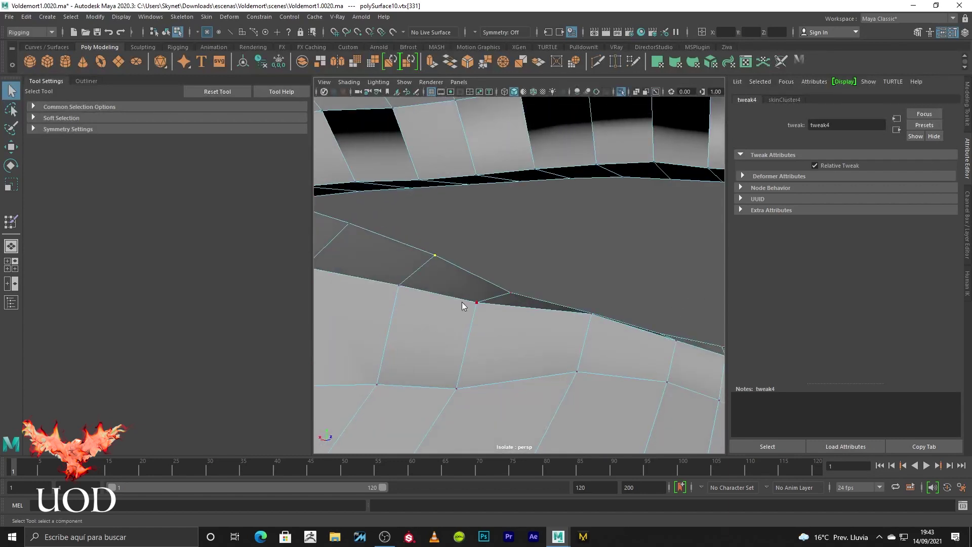
key("F8")
Resize the brush and smooth joint5's weights along the upper lip edge.
key("y")
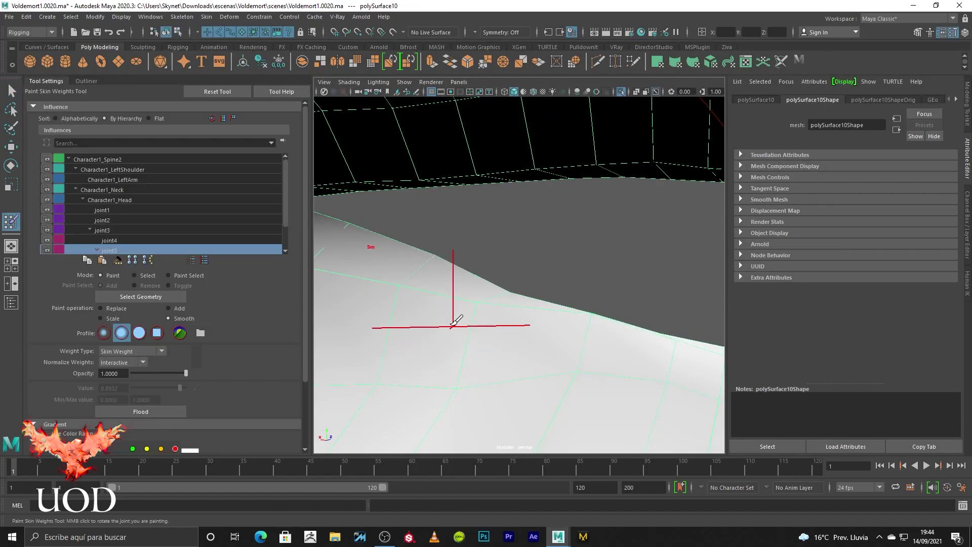
mouse_move(464, 314)
middle_mouse_down("alt")
mouse_move(479, 345)
mouse_move(488, 262)
middle_mouse_up("alt")
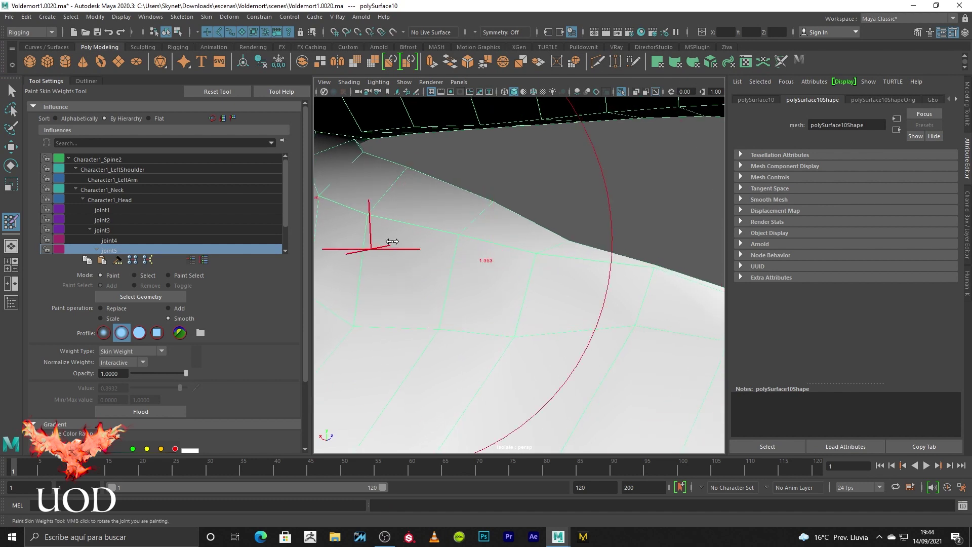
left_click_drag(476, 259, 470, 219)
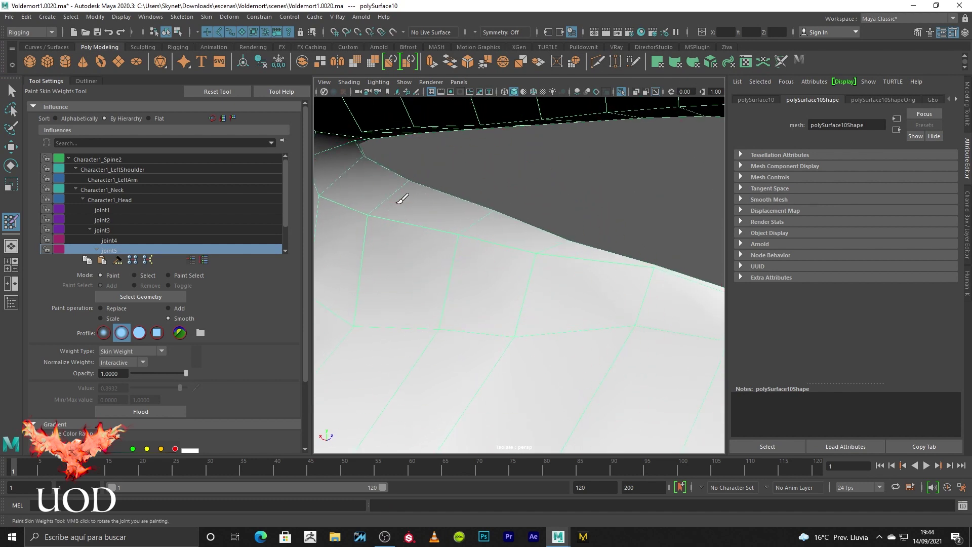
left_click_drag(374, 159, 489, 224)
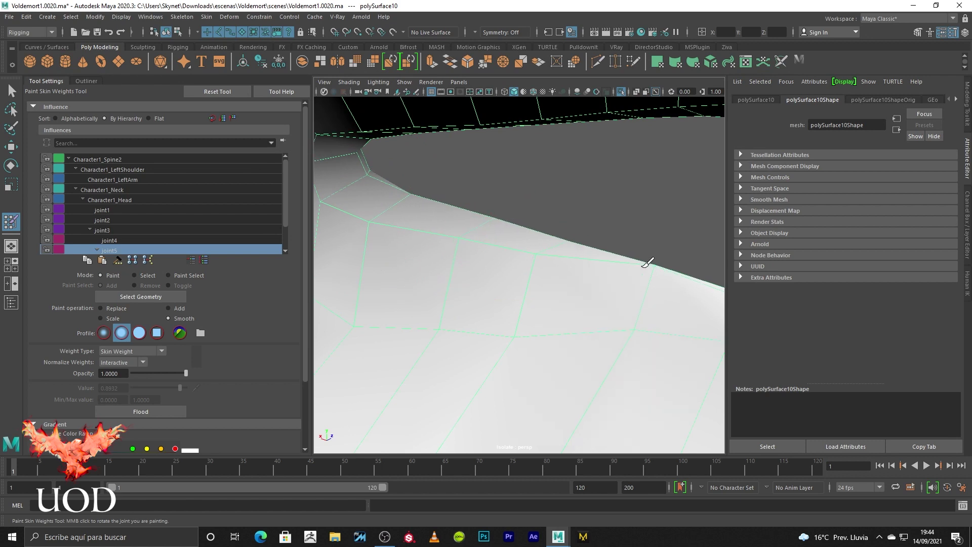
mouse_move(560, 319)
left_mouse_down()
mouse_move(349, 261)
mouse_move(308, 133)
left_mouse_up()
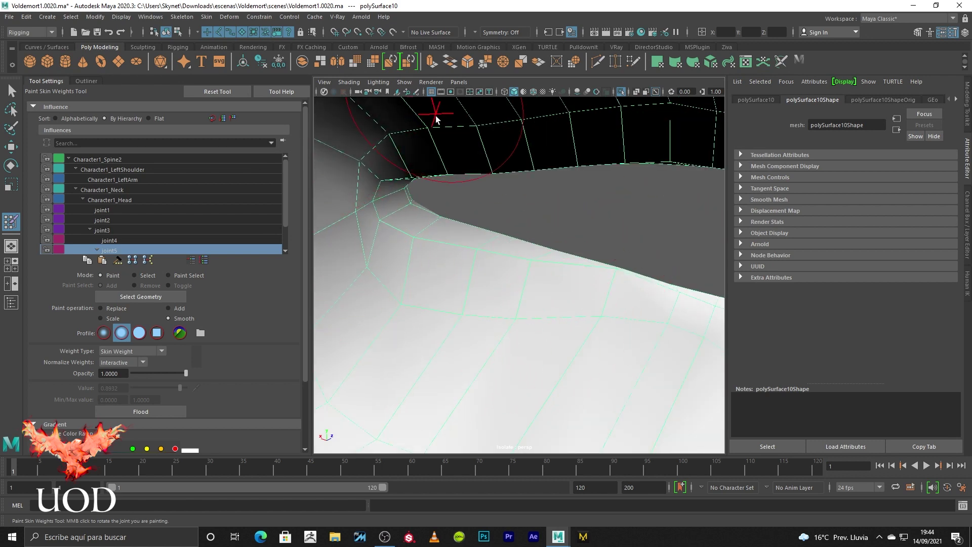
key("q")
Inspect the mouth from the front, toggling the head between low-poly and smooth preview.
mouse_move(599, 256)
left_mouse_down("alt")
mouse_move(673, 276)
mouse_move(568, 250)
mouse_move(558, 269)
mouse_move(522, 266)
mouse_move(591, 284)
mouse_move(514, 286)
mouse_move(536, 284)
left_mouse_up("alt")
left_click(673, 276)
left_click(539, 280)
key("1")
key("3")
mouse_move(516, 321)
left_mouse_down("alt")
mouse_move(537, 341)
mouse_move(497, 373)
mouse_move(436, 254)
left_mouse_up("alt")
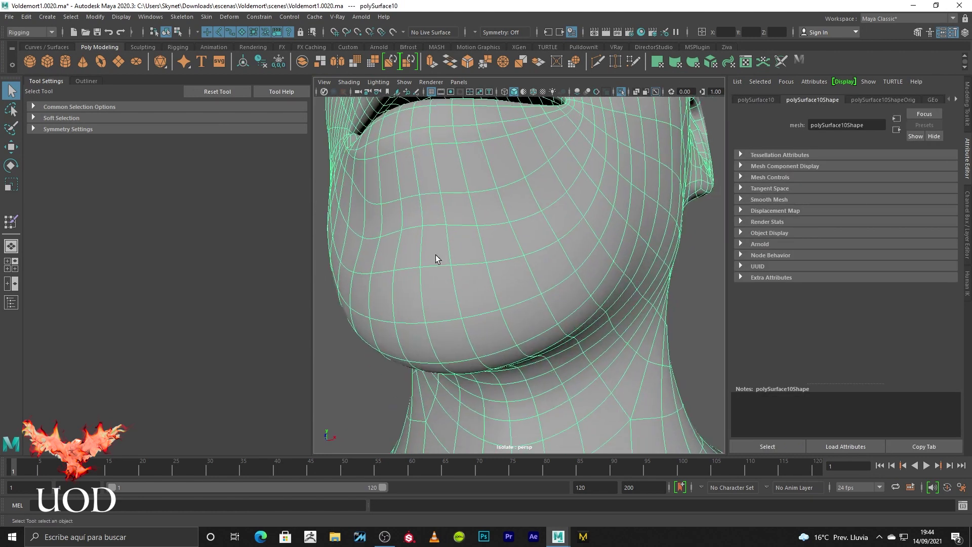
Paint more joint5 weight over the chin and lower jaw from several angles, then frame the head.
right_click_drag(436, 254, 405, 230)
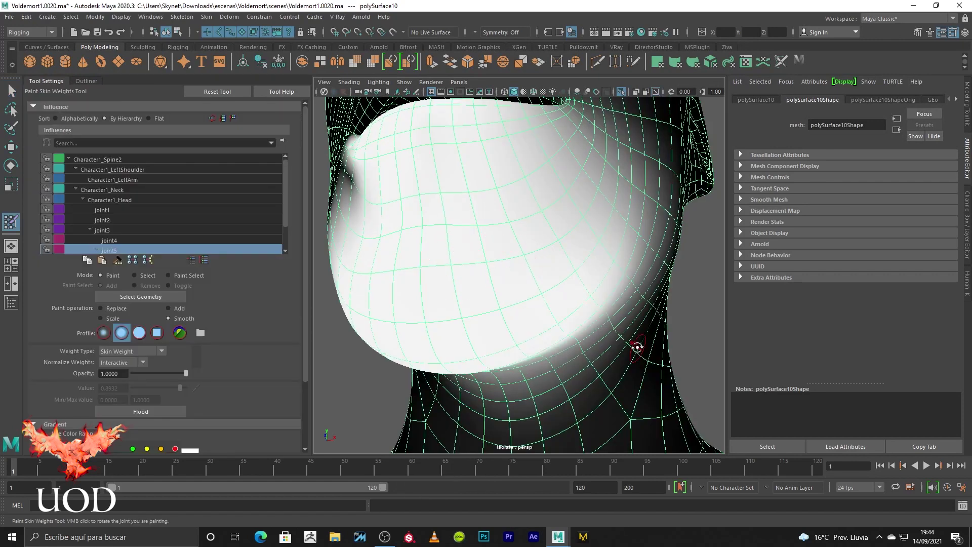
left_click_drag(637, 347, 612, 242, "alt")
mouse_move(635, 194)
left_mouse_down("alt")
mouse_move(601, 345)
mouse_move(551, 244)
left_mouse_up("alt")
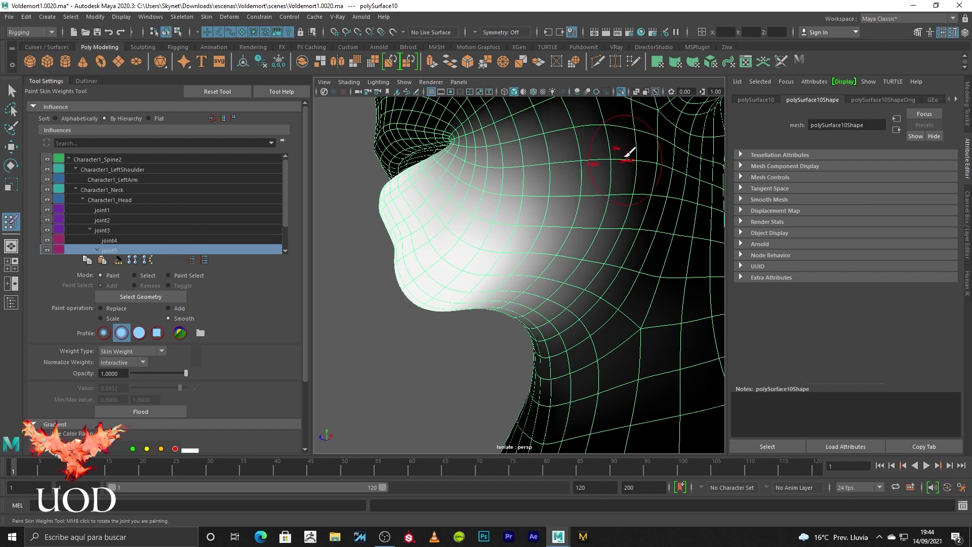
mouse_move(539, 330)
left_mouse_down("alt")
mouse_move(586, 337)
mouse_move(575, 330)
left_mouse_up("alt")
mouse_move(491, 218)
left_mouse_down("alt")
mouse_move(510, 181)
mouse_move(525, 178)
mouse_move(491, 147)
mouse_move(506, 152)
mouse_move(492, 128)
left_mouse_up("alt")
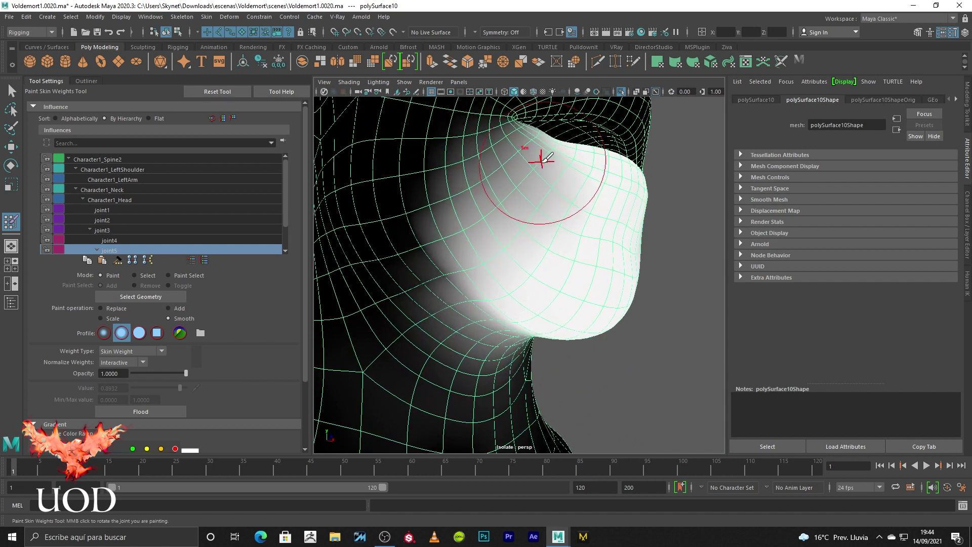
left_click_drag(542, 154, 537, 218, "alt")
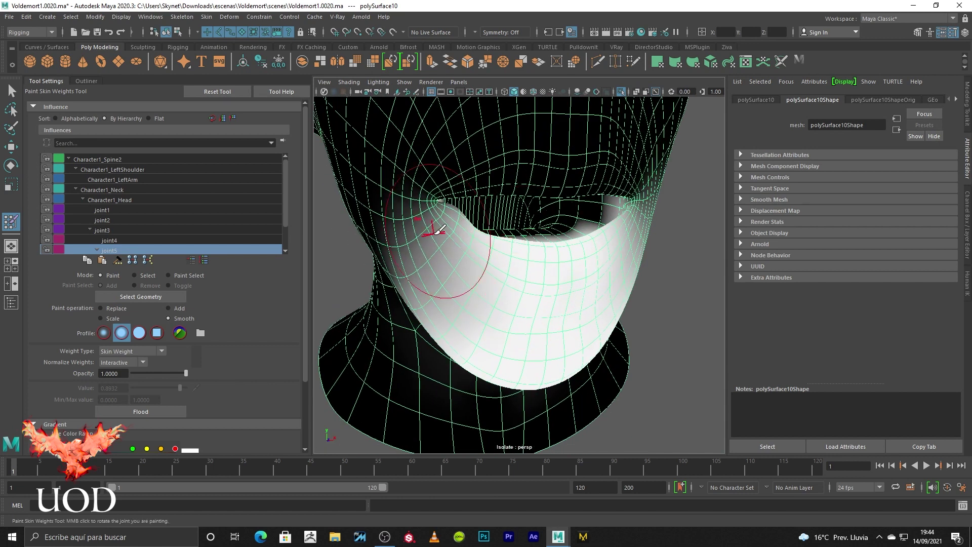
mouse_move(375, 285)
left_mouse_down("alt")
mouse_move(516, 243)
mouse_move(460, 256)
mouse_move(488, 292)
mouse_move(387, 221)
left_mouse_up("alt")
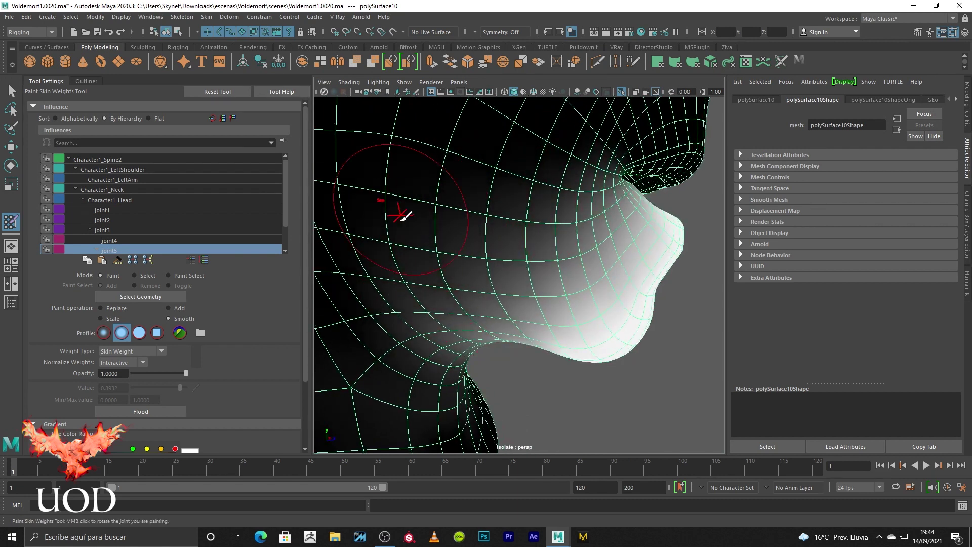
key("q")
key("f")
left_click_drag(618, 293, 568, 330, "alt")
Select the head mesh and pick the edge on the chin's centre line.
scroll(489, 219, "up", 3)
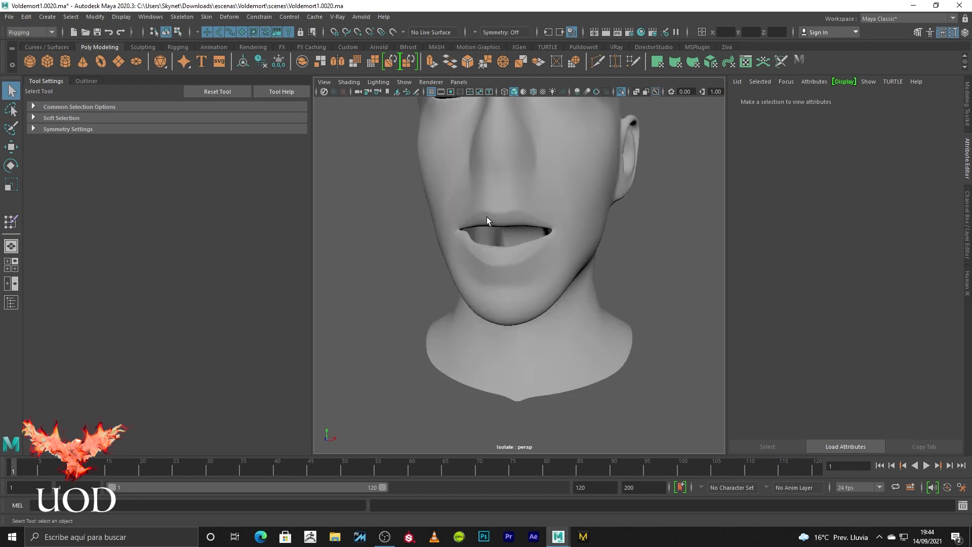
scroll(532, 274, "up", 3)
left_click(526, 268)
key("F10")
scroll(488, 283, "down", 2)
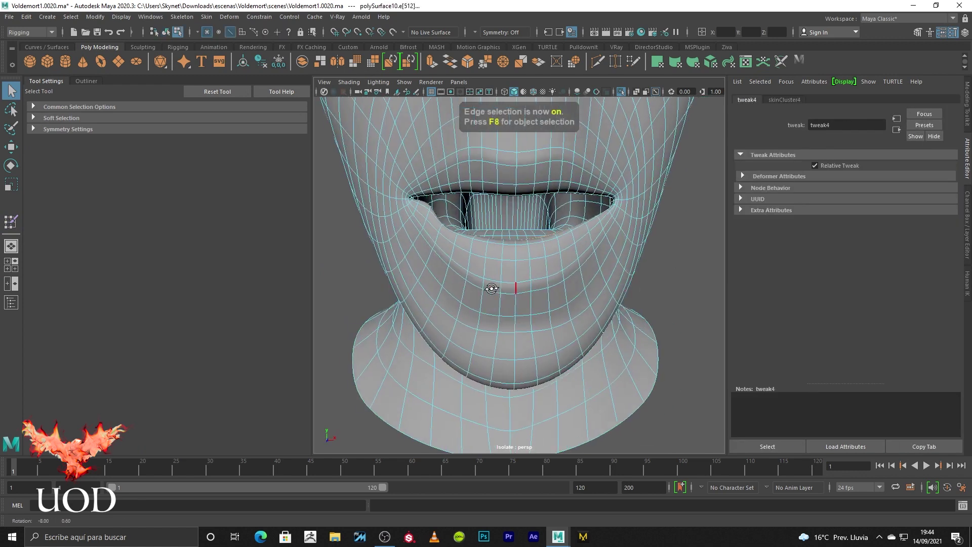
left_click(521, 193)
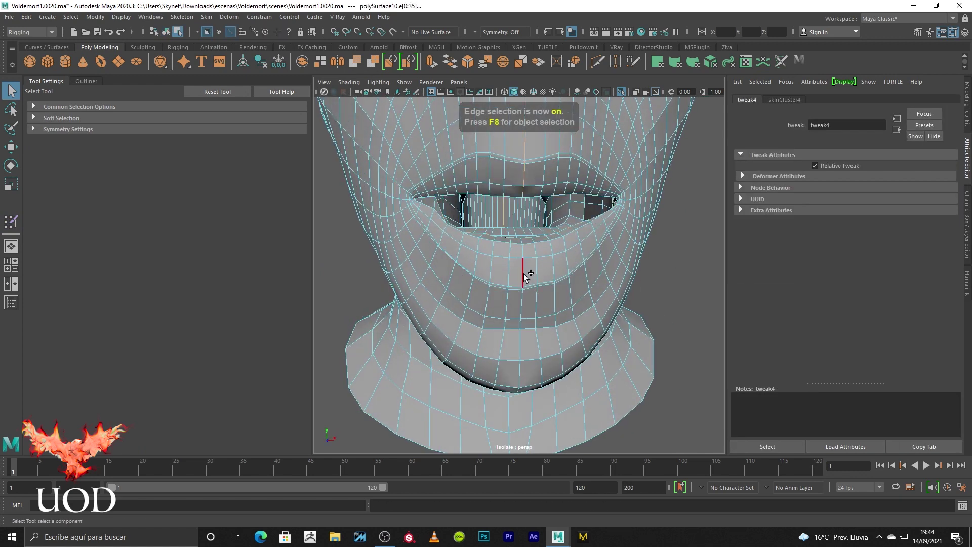
left_click_drag(523, 273, 562, 278, "alt")
Convert the edge selection to vertices, then box-select the head's vertices.
right_click(566, 281, "shift")
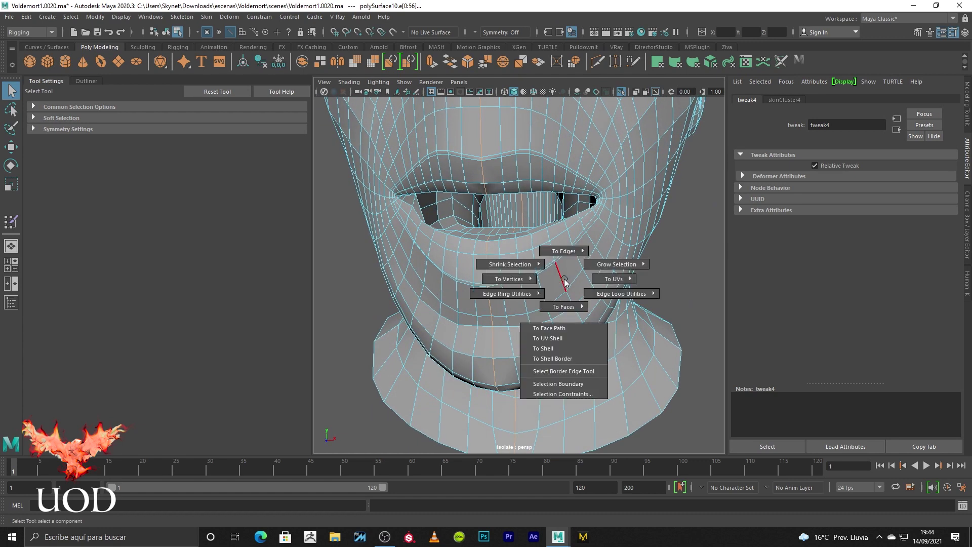
right_click_drag(566, 282, 532, 281, "shift")
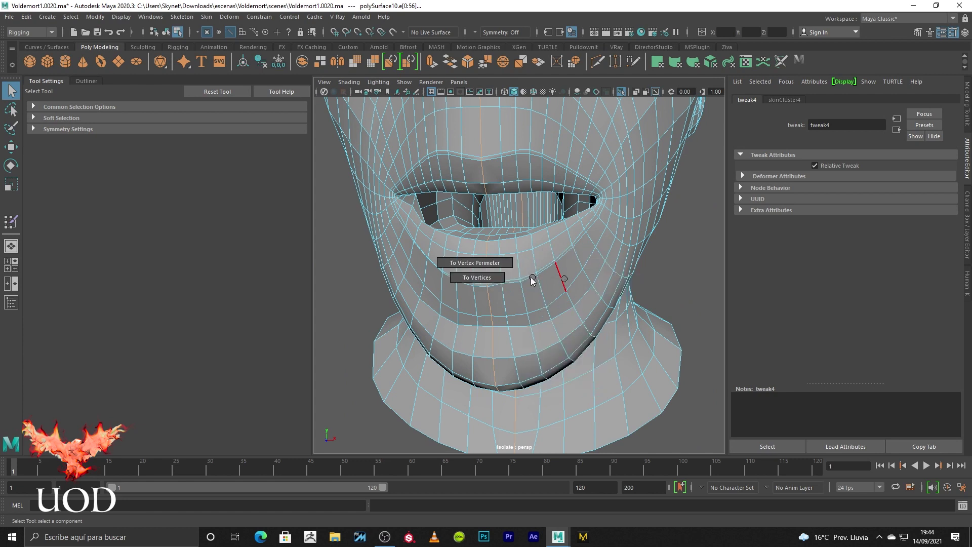
right_click_drag(472, 280, 472, 280, "shift")
scroll(527, 228, "down", 5)
scroll(579, 184, "down", 3)
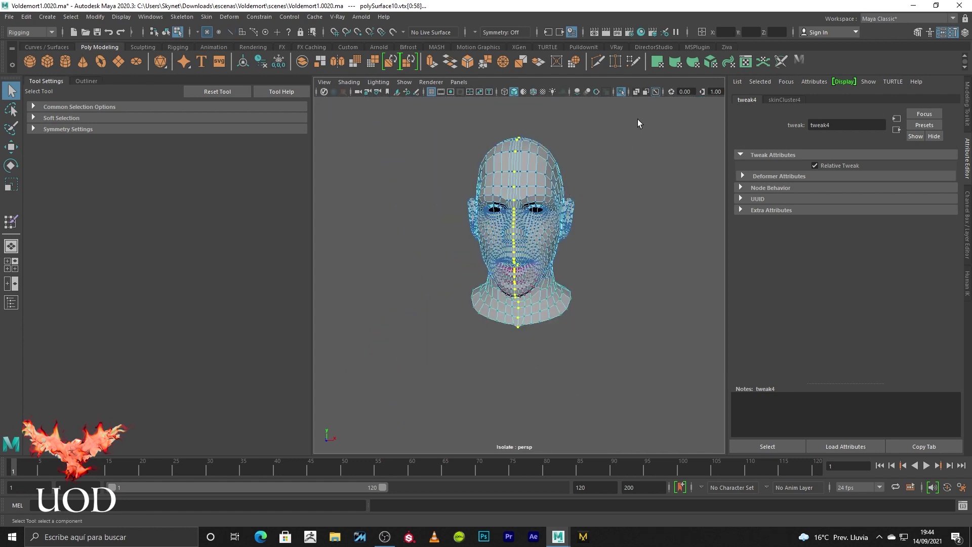
left_click_drag(637, 120, 379, 395)
scroll(517, 180, "up", 8)
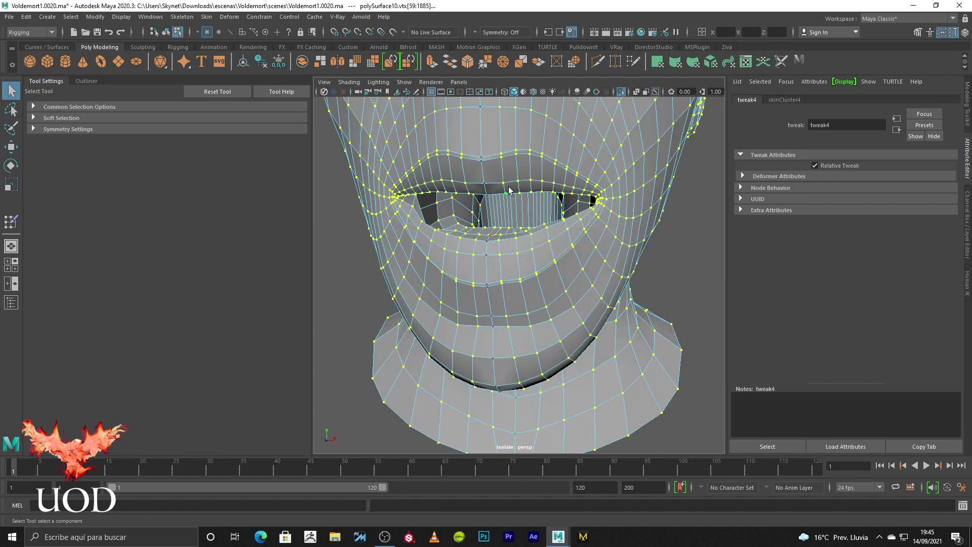
Mirror the selected vertices' weights across YZ, positive to negative, applying twice before closing.
left_click(212, 17)
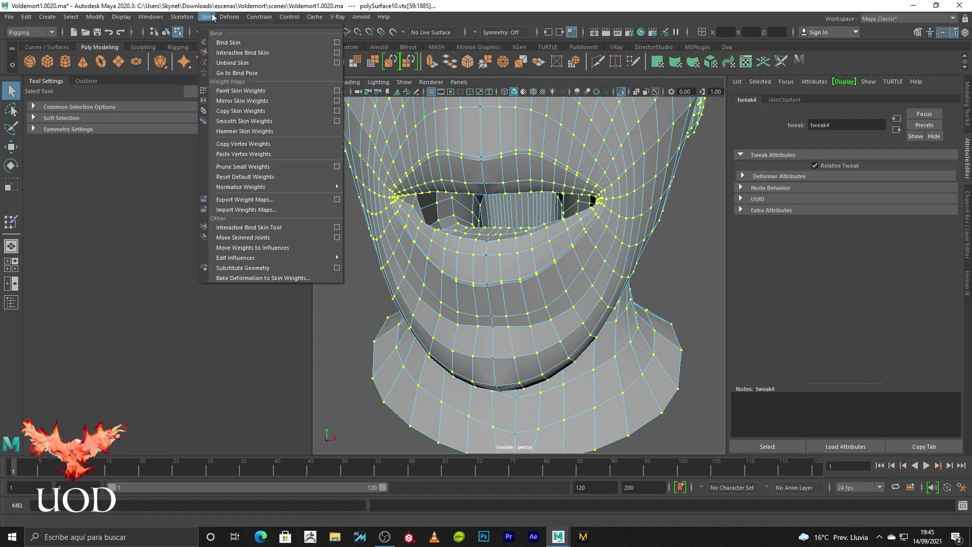
left_click(337, 101)
left_click_drag(589, 195, 811, 205)
left_click(827, 363)
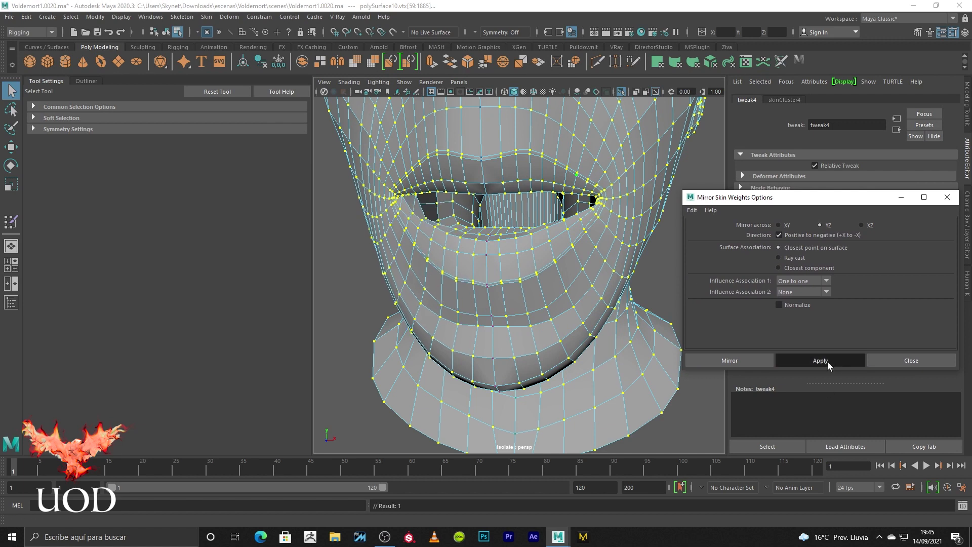
left_click(831, 363)
left_click(910, 363)
scroll(542, 287, "up", 5)
scroll(557, 297, "down", 3)
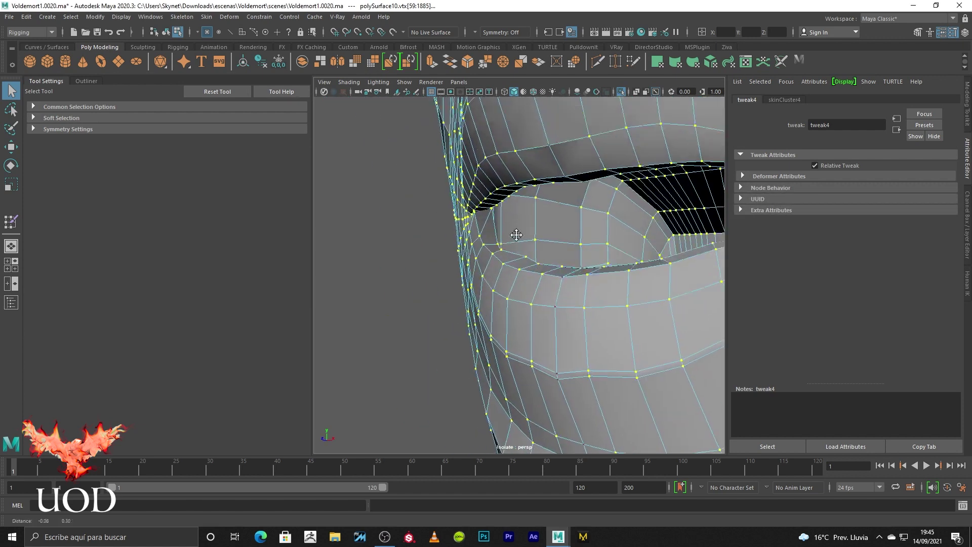
Select a stray mouth-corner vertex in low-poly view and hammer its skin weights.
scroll(524, 248, "up", 5)
scroll(524, 248, "down", 3)
key("F9")
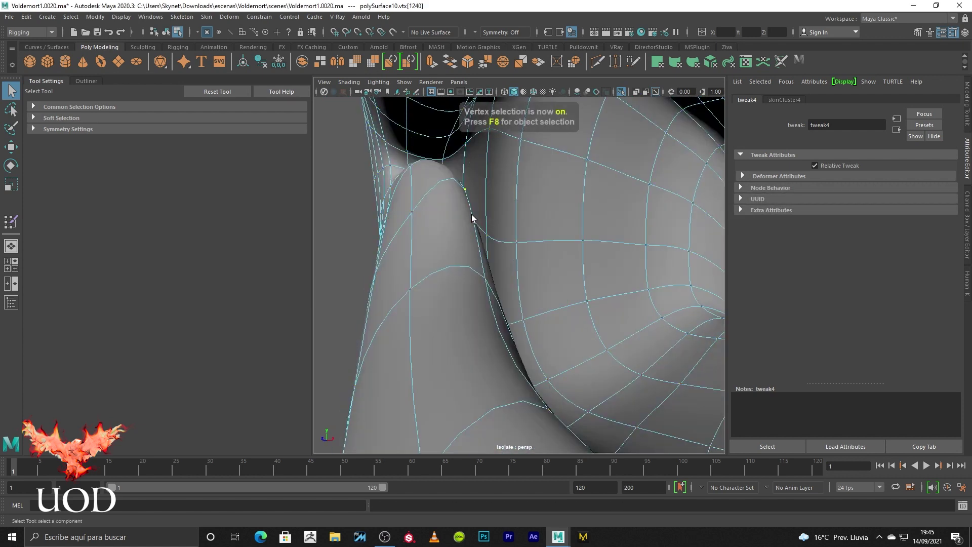
scroll(472, 214, "up", 3)
left_click(488, 214)
key("1")
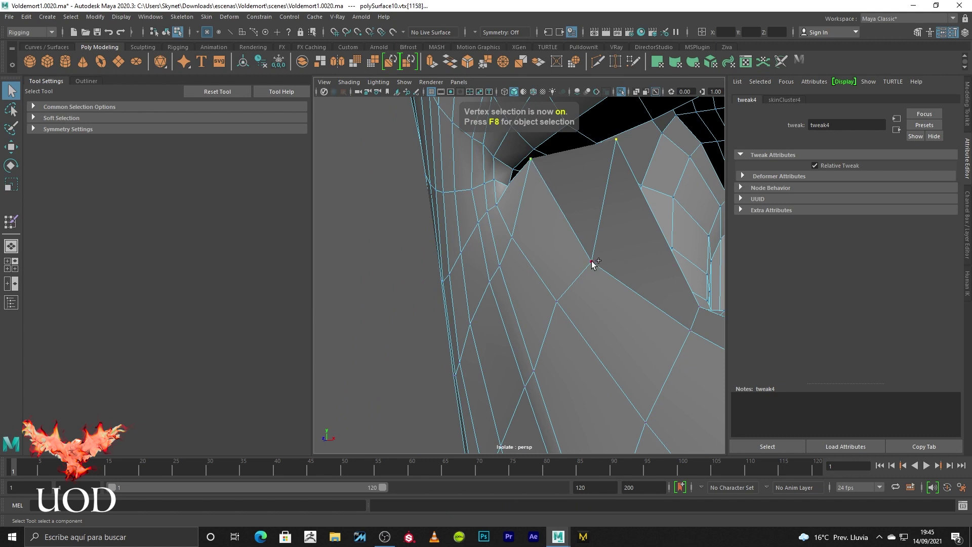
left_click(208, 17)
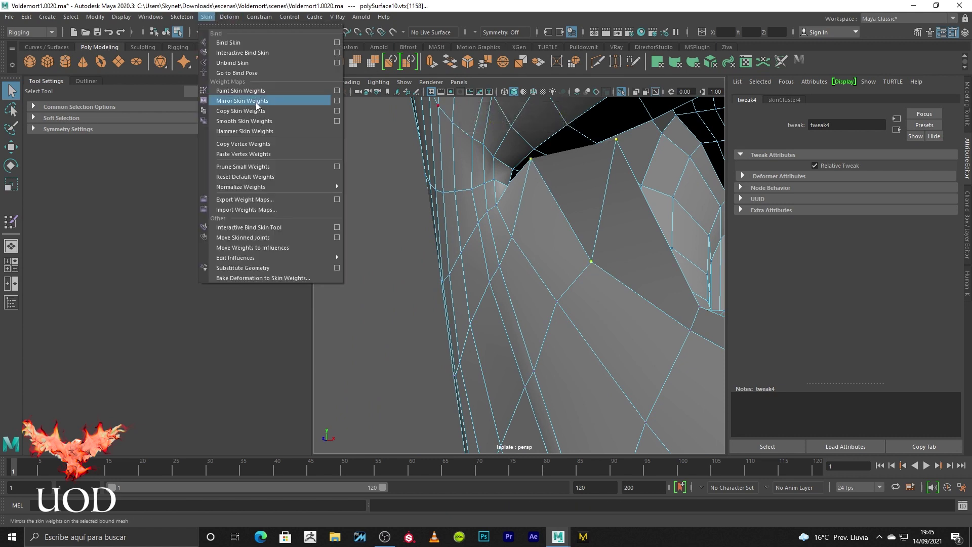
left_click(268, 130)
Return the head to object mode with smooth preview and inspect the mouth and chin.
left_click_drag(549, 181, 524, 197)
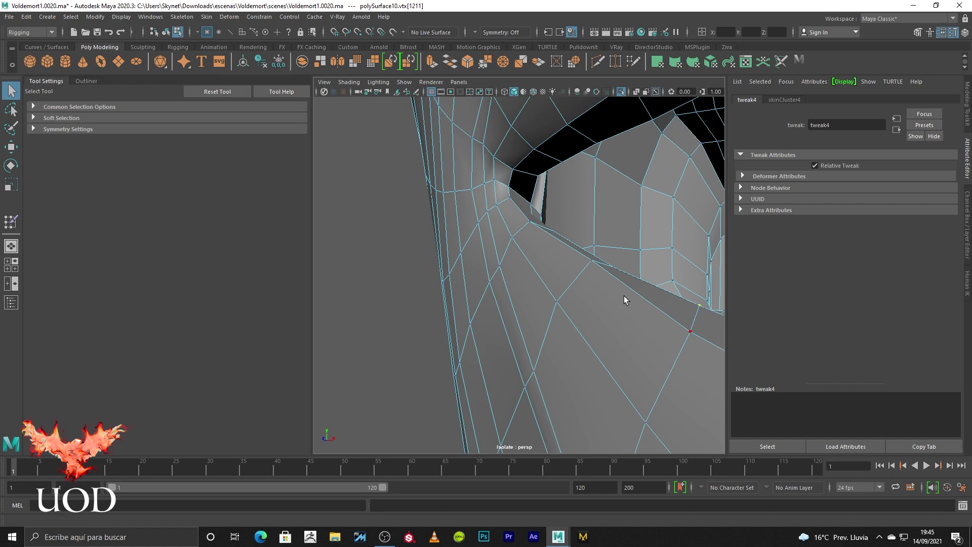
scroll(624, 296, "down", 5)
key("F8")
scroll(546, 332, "down", 2)
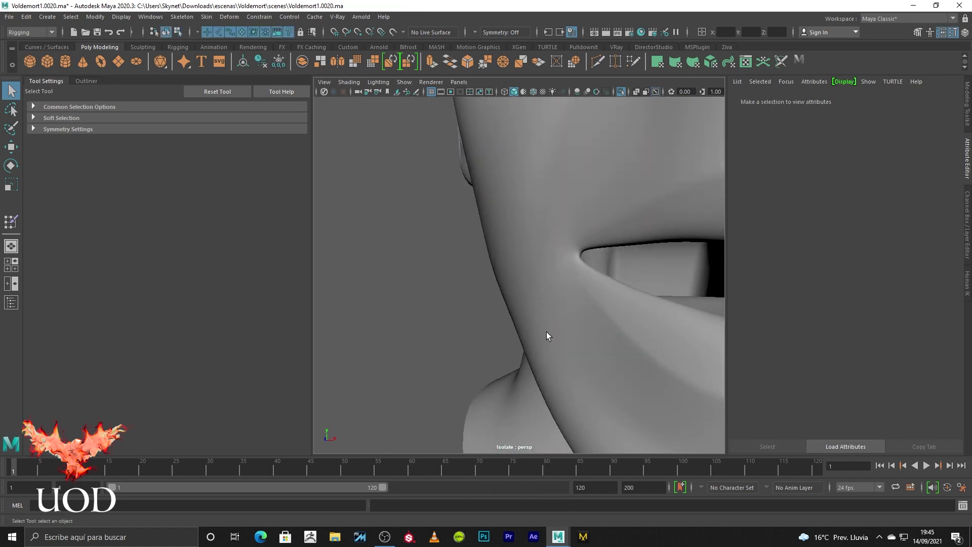
scroll(546, 332, "down", 5)
scroll(596, 305, "up", 3)
mouse_move(596, 305)
left_mouse_down("alt")
mouse_move(561, 305)
mouse_move(625, 315)
mouse_move(495, 306)
mouse_move(527, 298)
mouse_move(567, 315)
mouse_move(652, 315)
mouse_move(674, 302)
mouse_move(619, 234)
mouse_move(562, 309)
left_mouse_up("alt")
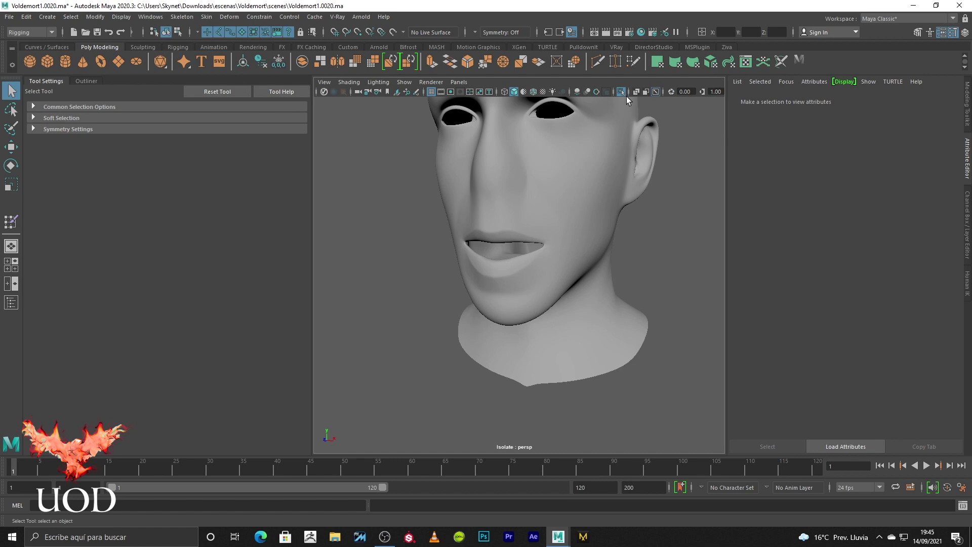
Turn off Isolate Select and enable Joints in the viewport's Show filter.
left_click(621, 92)
scroll(554, 251, "up", 3)
left_click_drag(554, 251, 513, 250, "alt")
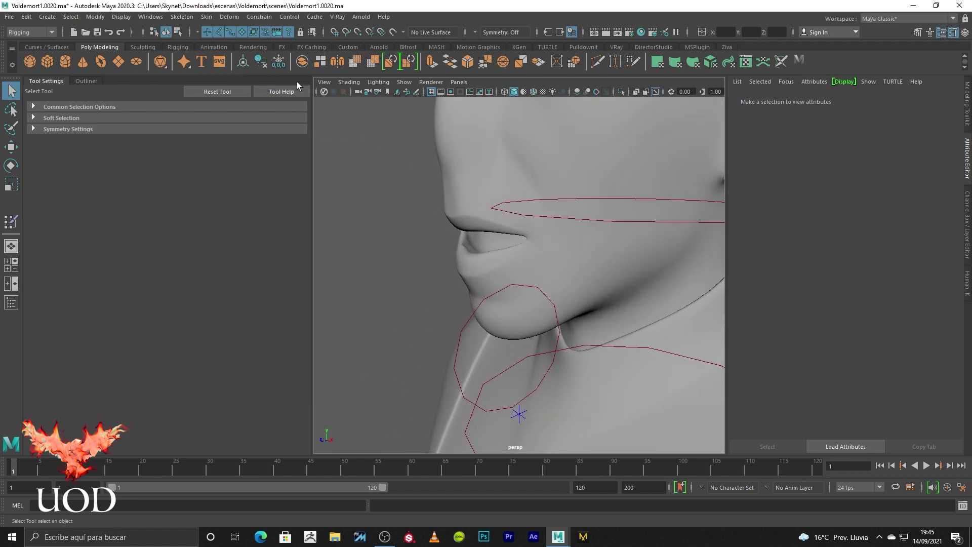
left_click(404, 84)
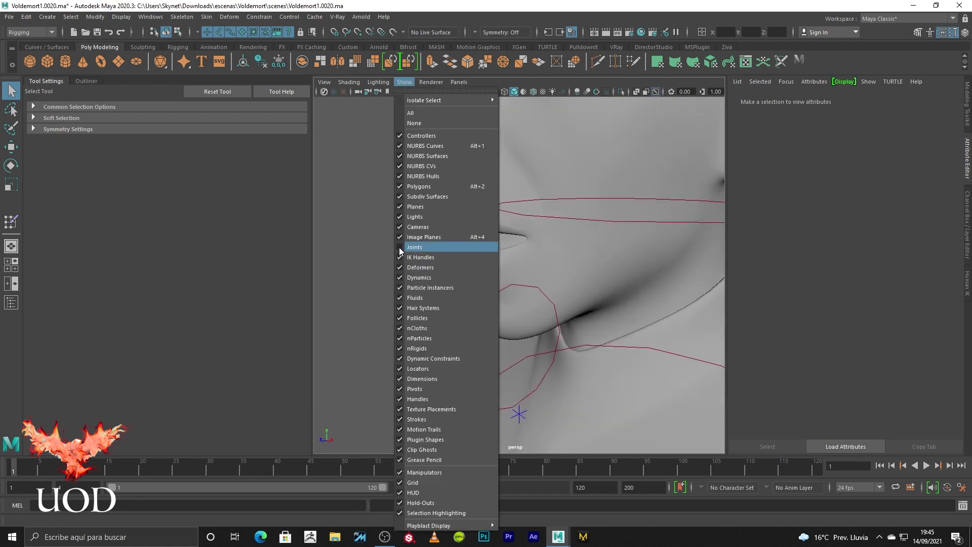
left_click(399, 247)
mouse_move(573, 230)
left_mouse_down("alt")
mouse_move(533, 204)
mouse_move(569, 189)
mouse_move(530, 191)
left_mouse_up("alt")
Rotate jaw joint5 to close the mouth, then reselect the head to resume weight painting.
left_click(553, 223)
key("e")
key("q")
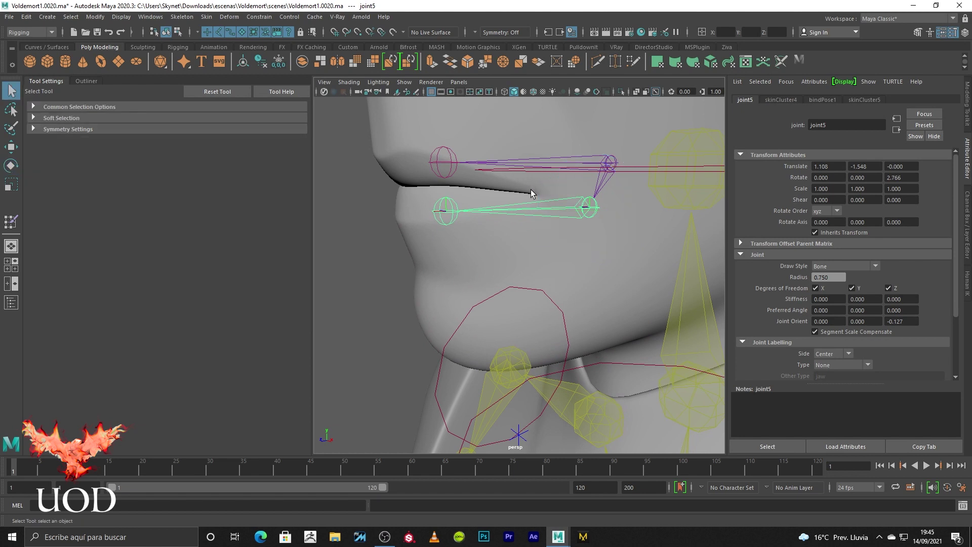
left_click(535, 187)
right_click_drag(535, 187, 473, 172)
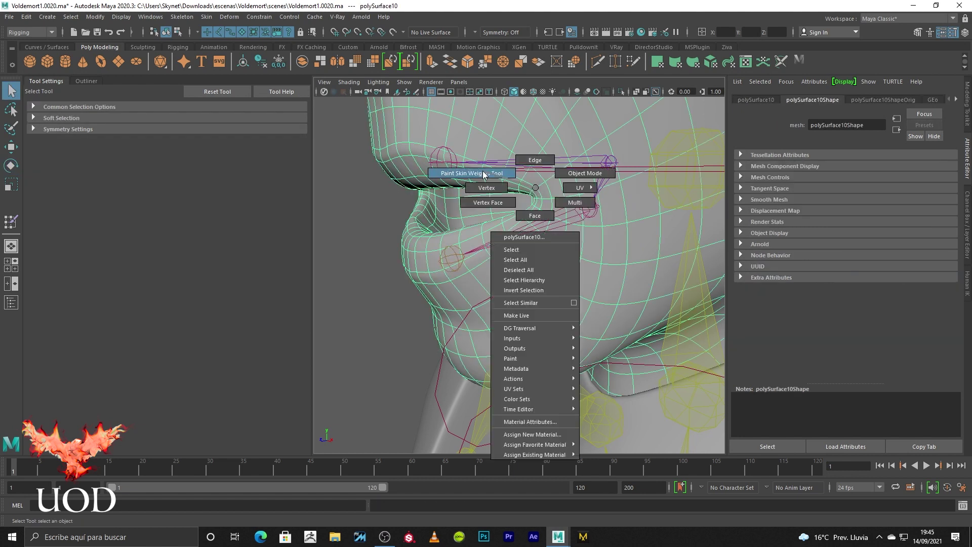
left_click_drag(531, 222, 438, 160, "alt")
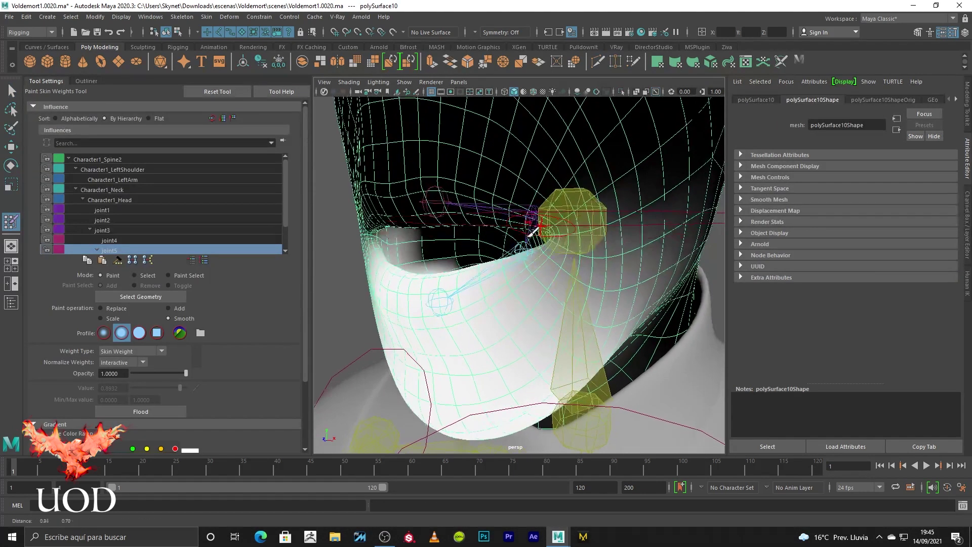
Isolate the head, touch up joint5's weights around both mouth corners, then exit painting and deselect.
key("q")
left_click(621, 92)
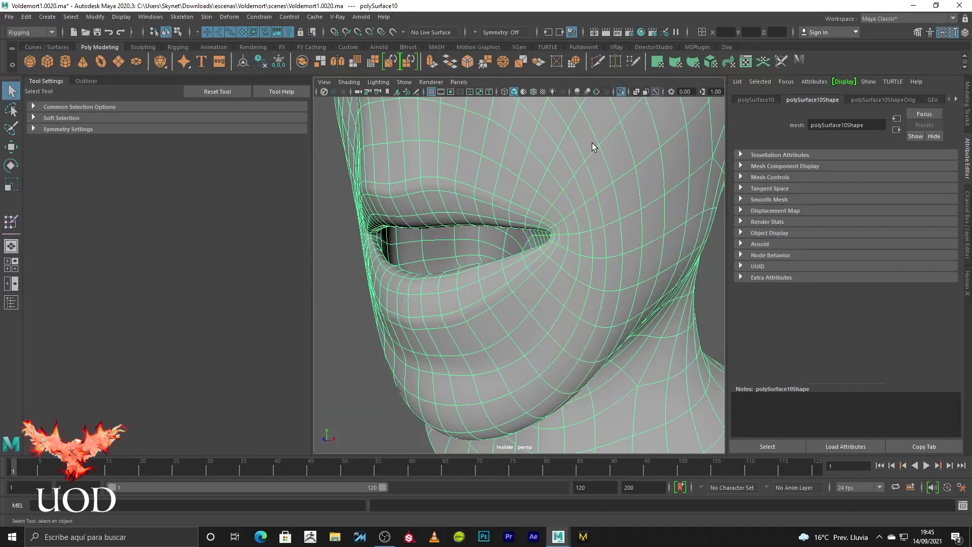
right_click_drag(591, 143, 521, 126)
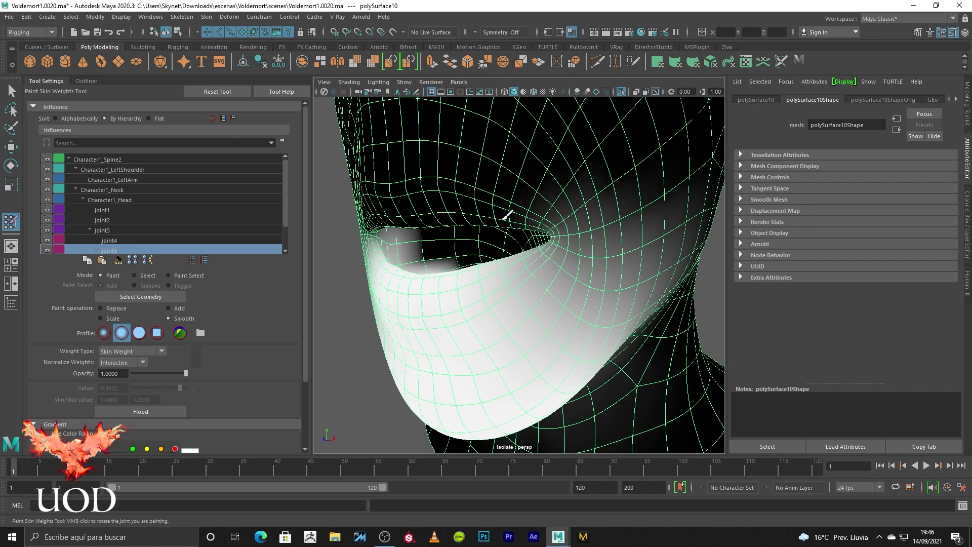
left_click_drag(420, 223, 479, 228, "alt")
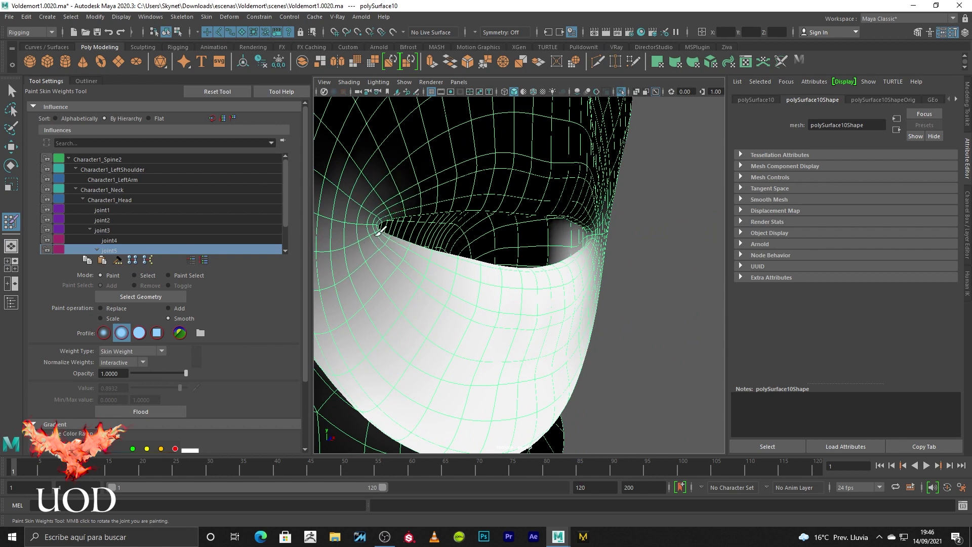
left_click_drag(348, 217, 425, 186, "alt")
mouse_move(354, 188)
left_mouse_down("alt")
mouse_move(521, 226)
mouse_move(449, 234)
left_mouse_up("alt")
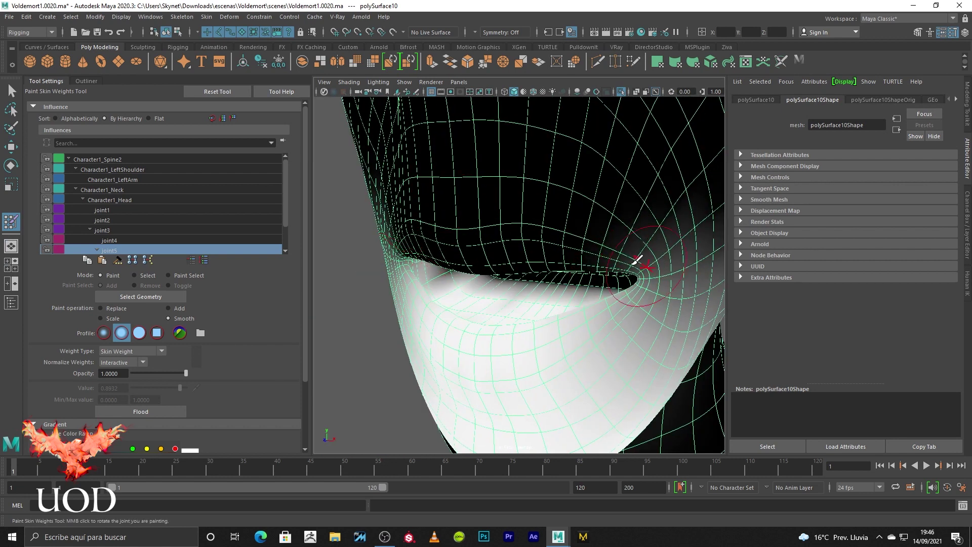
mouse_move(456, 281)
left_mouse_down("alt")
mouse_move(467, 293)
mouse_move(486, 272)
left_mouse_up("alt")
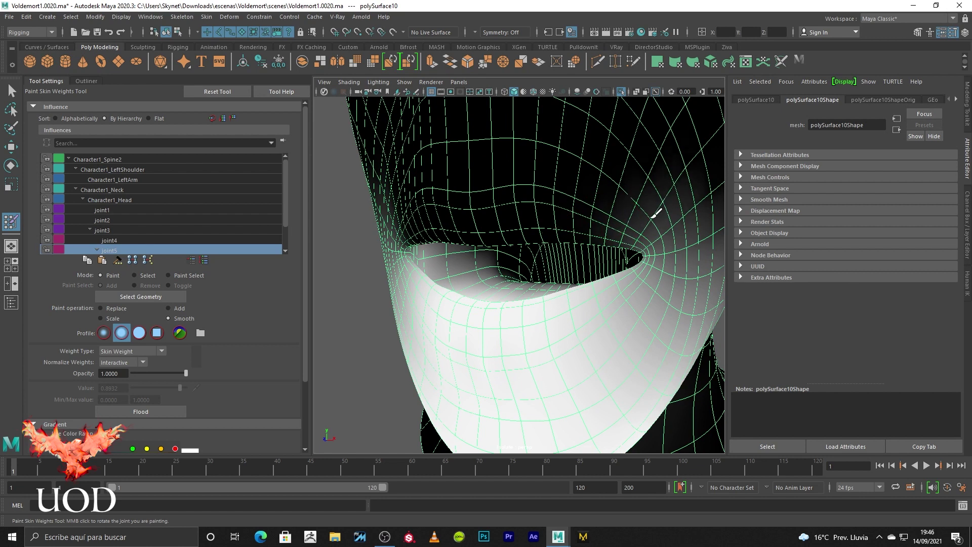
key("q")
left_click(344, 351)
scroll(631, 302, "down", 5)
Leave Isolate Select so the whole rig and joints are visible again.
left_click_drag(631, 303, 591, 300, "alt")
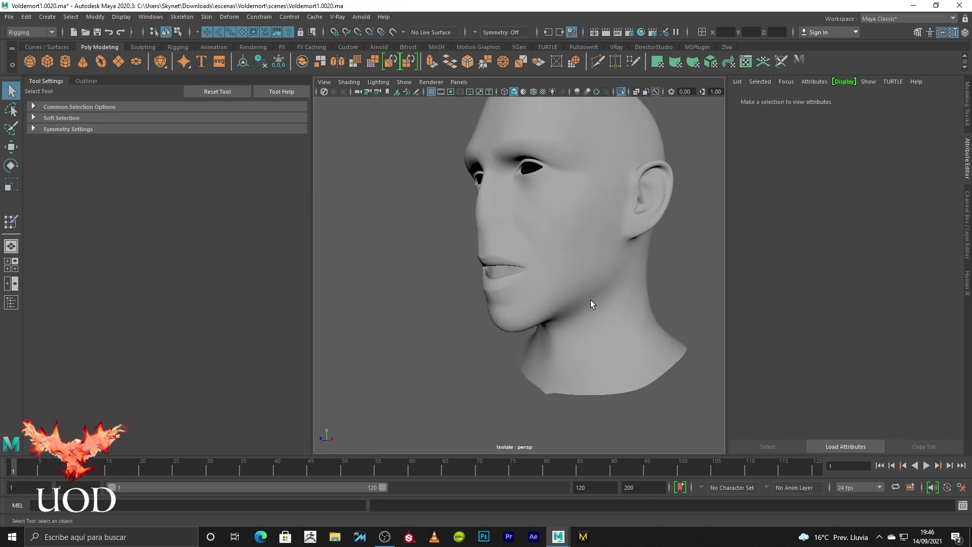
scroll(528, 292, "up", 5)
left_click_drag(529, 290, 554, 292, "alt")
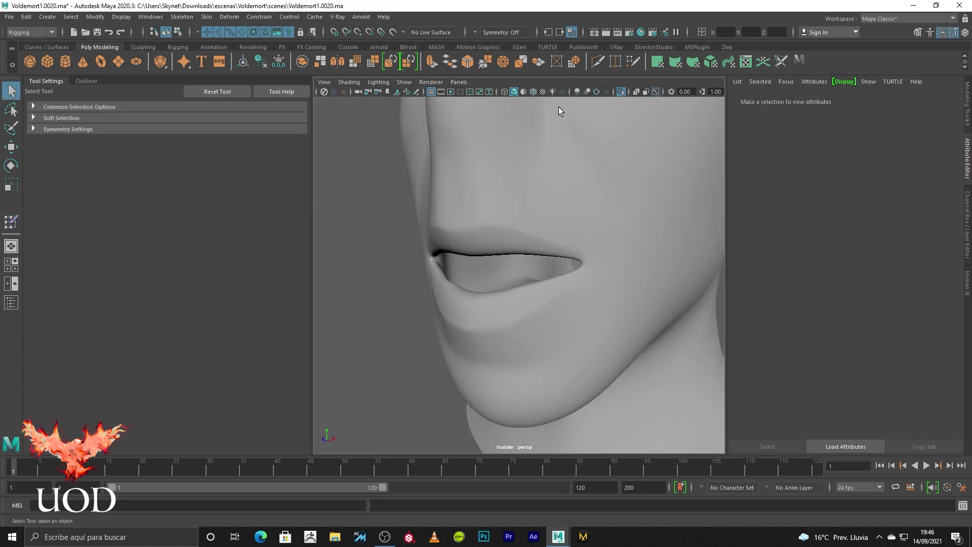
left_click(621, 93)
Rotate joint5 to swing the jaw further open, then select head mesh polySurface10.
left_click(535, 280)
key("e")
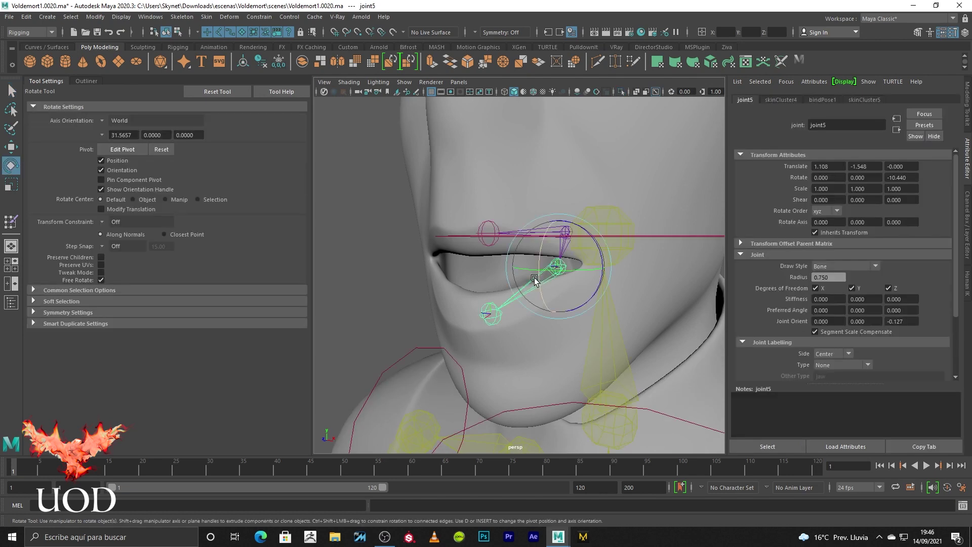
mouse_move(535, 256)
left_mouse_down()
mouse_move(555, 269)
mouse_move(556, 261)
mouse_move(511, 325)
left_mouse_up()
middle_click_drag(511, 325, 533, 250, "alt")
key("q")
left_click_drag(533, 250, 482, 186, "alt")
left_click(527, 217)
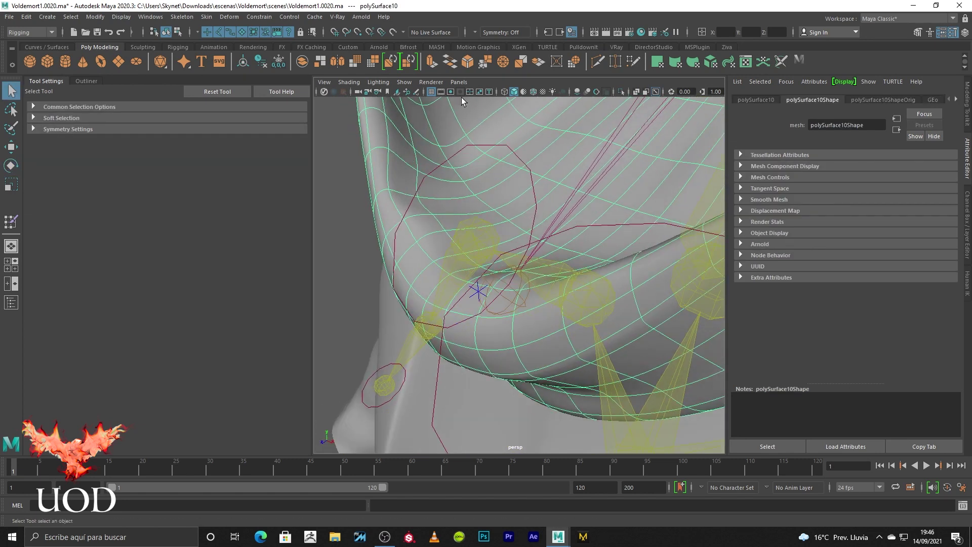
Isolate the head and paint joint5's weights around the chin and inside the open mouth.
left_click(621, 91)
right_click_drag(527, 217, 442, 216)
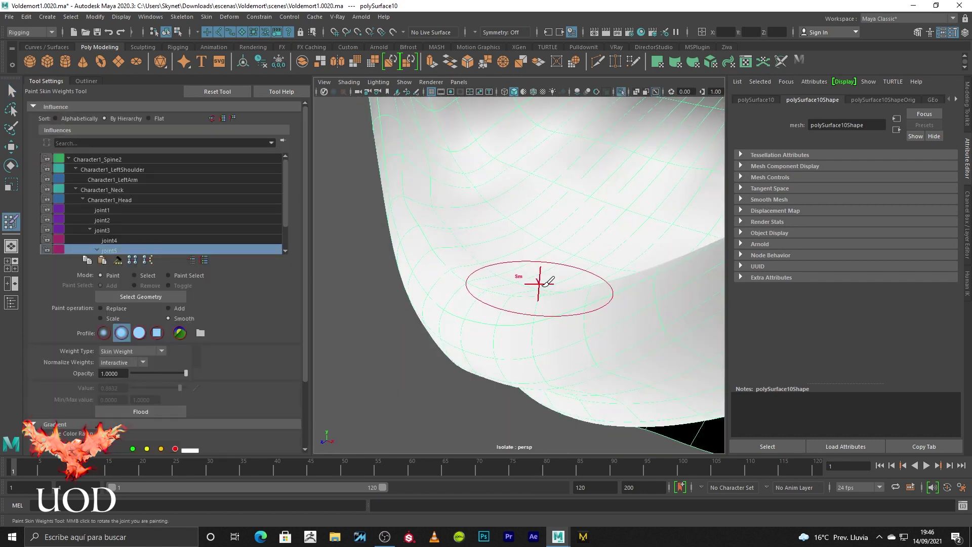
mouse_move(419, 184)
left_mouse_down("alt")
mouse_move(577, 278)
mouse_move(634, 272)
left_mouse_up("alt")
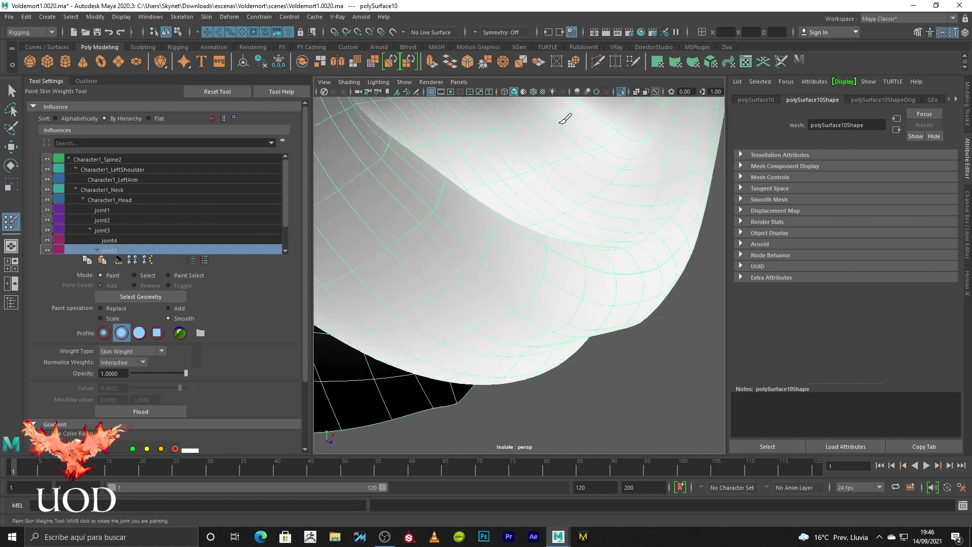
mouse_move(603, 158)
left_mouse_down("alt")
mouse_move(547, 257)
mouse_move(531, 196)
mouse_move(495, 148)
mouse_move(521, 156)
mouse_move(532, 126)
left_mouse_up("alt")
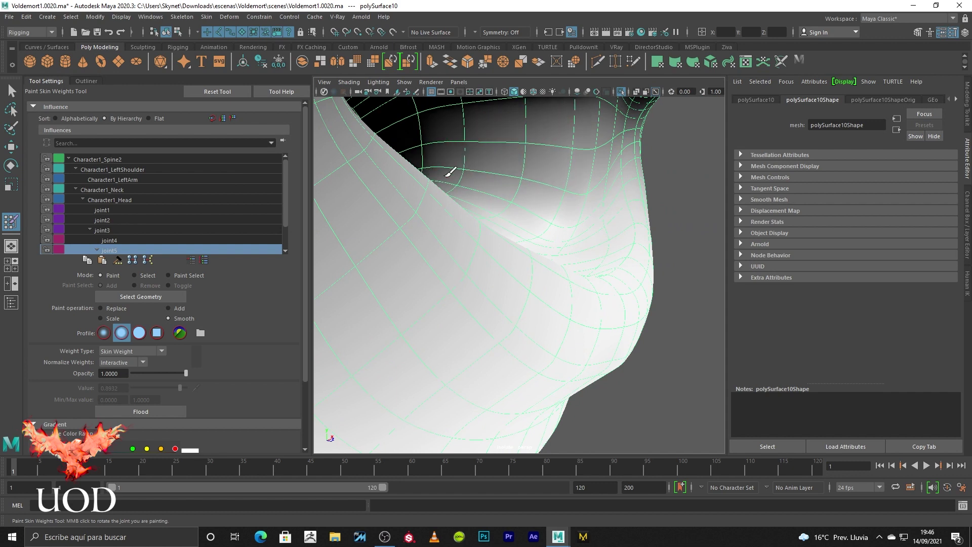
left_click_drag(445, 170, 528, 174, "alt")
mouse_move(528, 174)
middle_mouse_down("alt")
mouse_move(557, 250)
mouse_move(542, 224)
middle_mouse_up("alt")
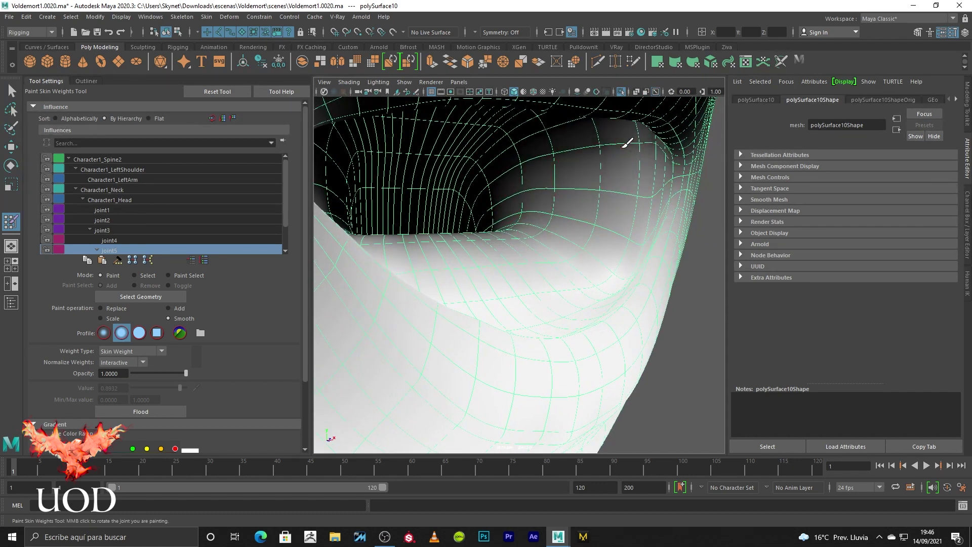
mouse_move(527, 159)
left_mouse_down("alt")
mouse_move(552, 195)
mouse_move(537, 147)
left_mouse_up("alt")
mouse_move(466, 181)
left_mouse_down("alt")
mouse_move(528, 260)
mouse_move(645, 330)
left_mouse_up("alt")
Exit painting, clear the selection, and reselect head mesh polySurface10 facing the open mouth.
key("q")
left_click(701, 319)
mouse_move(701, 319)
left_mouse_down("alt")
mouse_move(674, 305)
mouse_move(699, 287)
mouse_move(573, 332)
left_mouse_up("alt")
left_click(544, 324)
Frame the mouth and select the jagged vertices on the row below it.
middle_click_drag(544, 324, 546, 360, "alt")
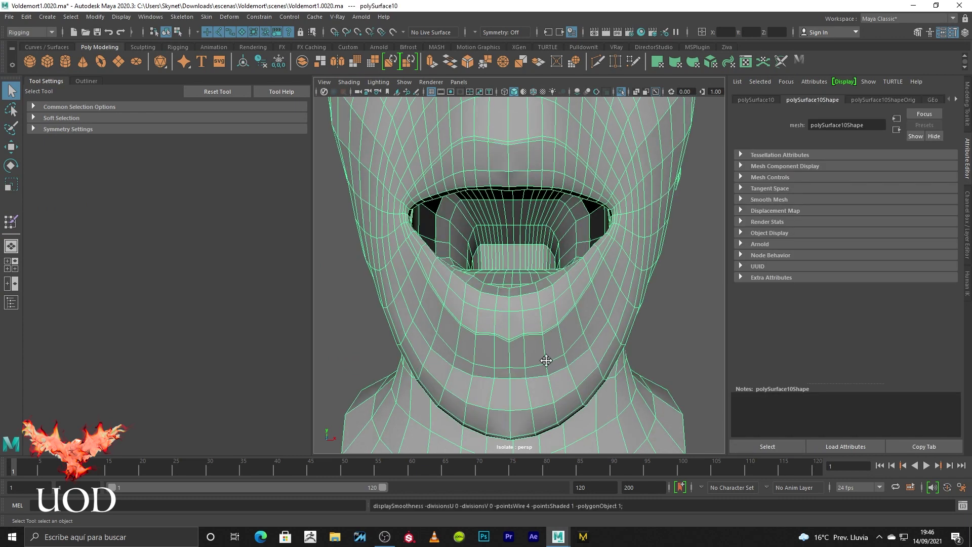
scroll(528, 288, "up", 5)
scroll(529, 289, "down", 2)
key("F9")
left_click(495, 235)
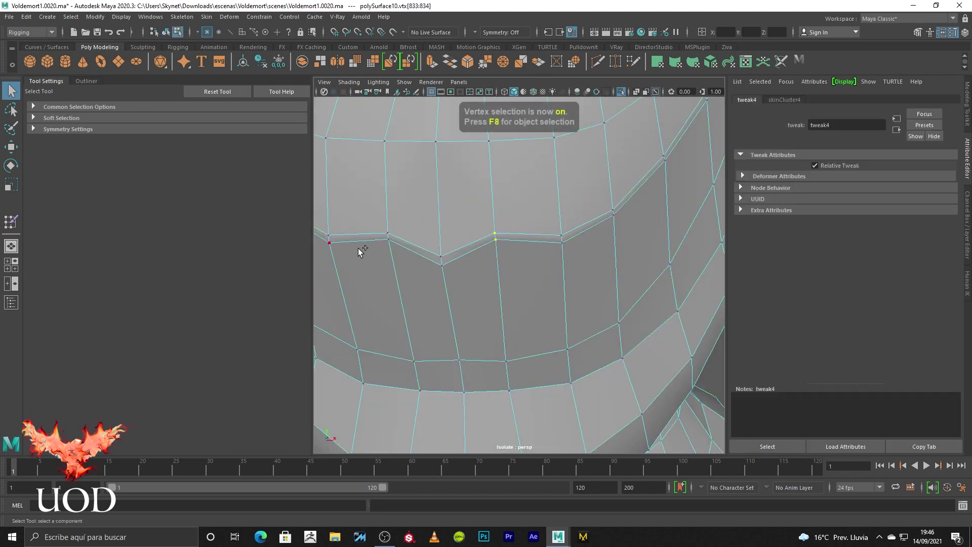
key("4")
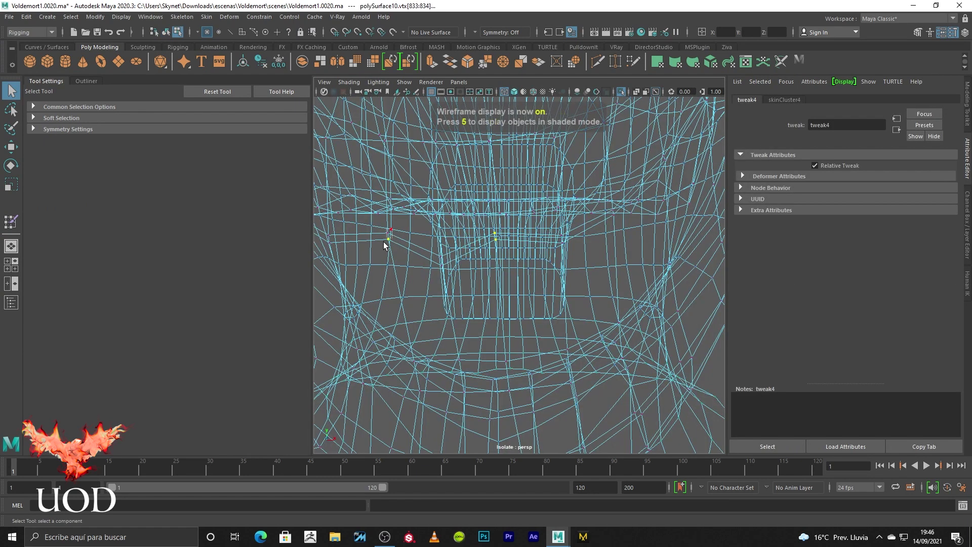
key("5")
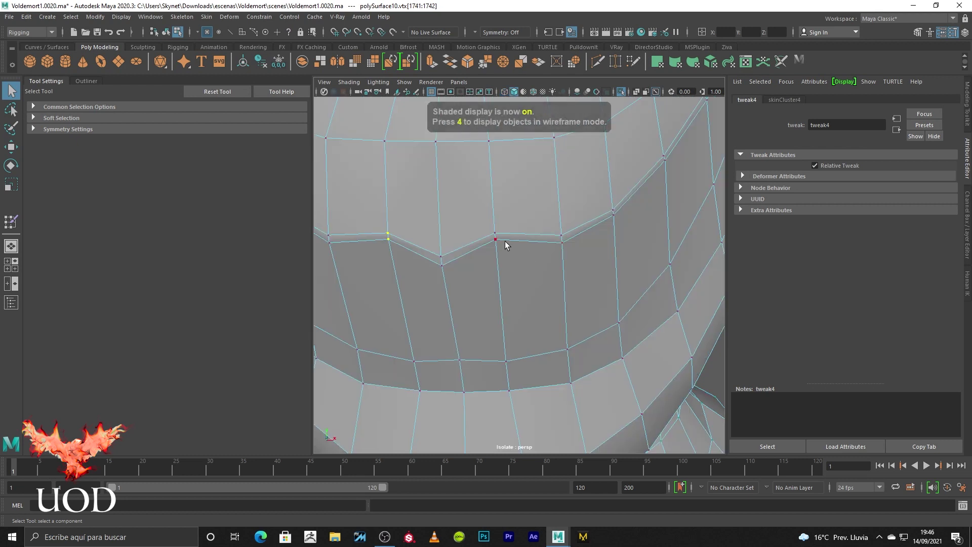
left_click(496, 235, "shift")
left_click(442, 263, "shift")
Hammer the selected vertices' skin weights, then return to object mode with nothing selected.
left_click(206, 17)
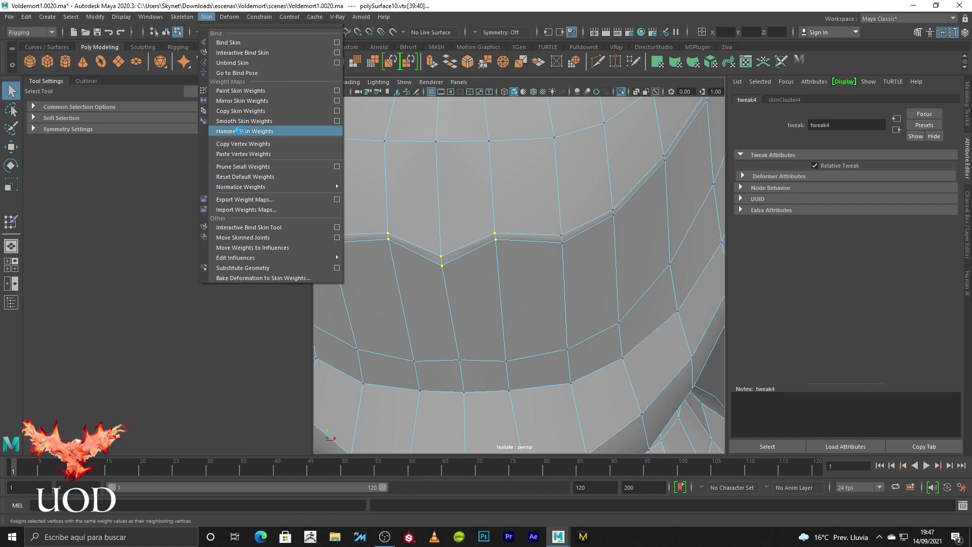
scroll(570, 250, "down", 5)
scroll(570, 250, "down", 3)
key("F8")
left_click(619, 243)
mouse_move(619, 244)
left_mouse_down("alt")
mouse_move(631, 304)
mouse_move(604, 304)
mouse_move(588, 260)
left_mouse_up("alt")
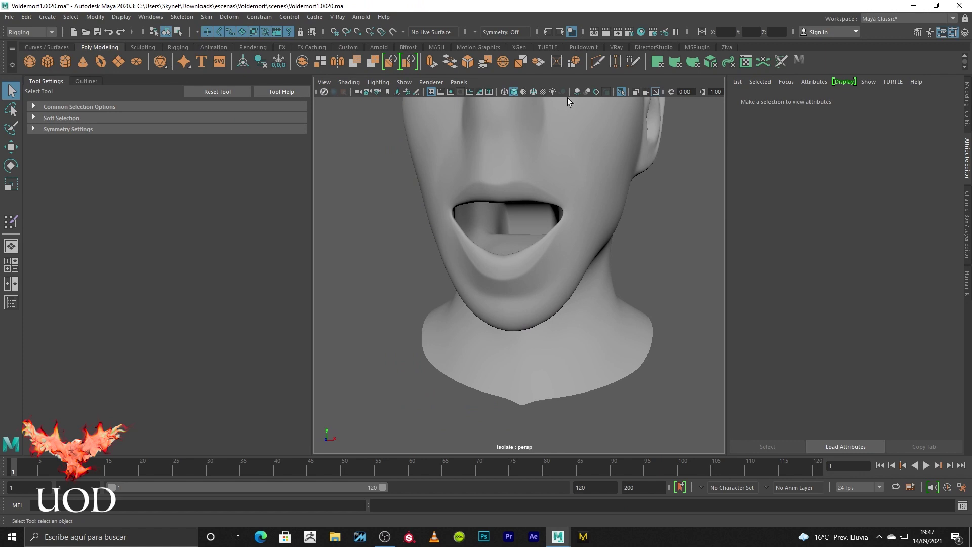
Show the full rig again, close in on the mouth and select the jaw joint.
left_click(621, 92)
mouse_move(575, 208)
left_mouse_down("alt")
mouse_move(622, 198)
mouse_move(689, 206)
mouse_move(508, 218)
mouse_move(497, 206)
mouse_move(509, 242)
left_mouse_up("alt")
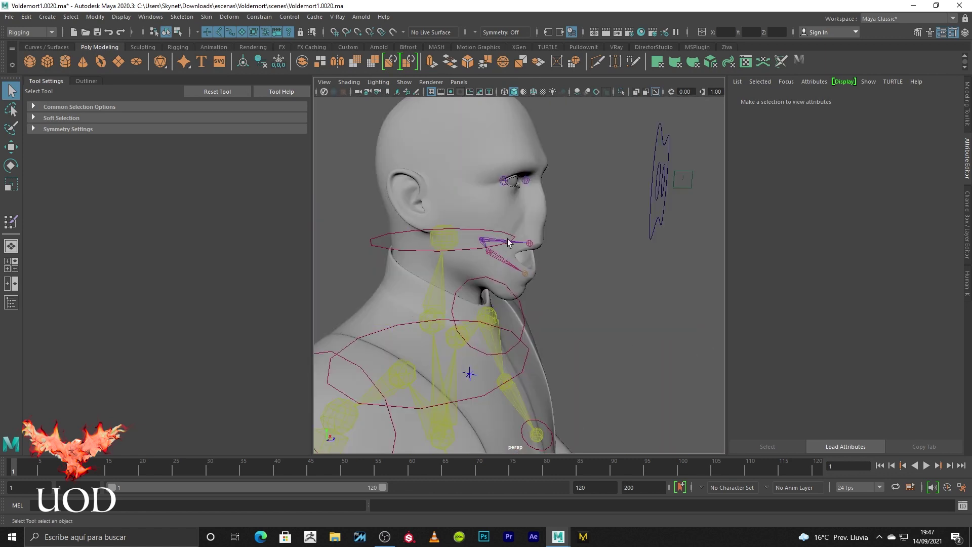
left_click_drag(637, 311, 538, 219, "alt")
scroll(518, 225, "up", 5)
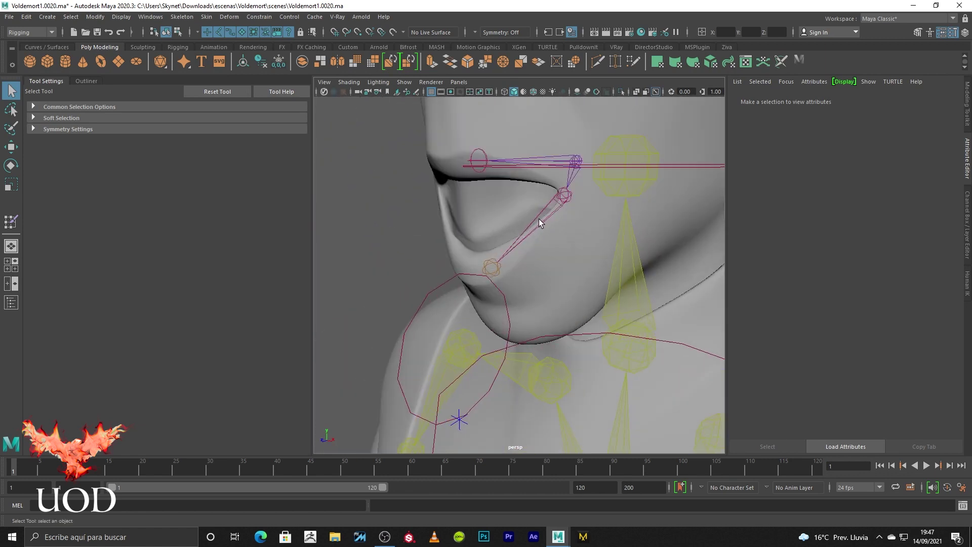
left_click(540, 218)
left_click(535, 218)
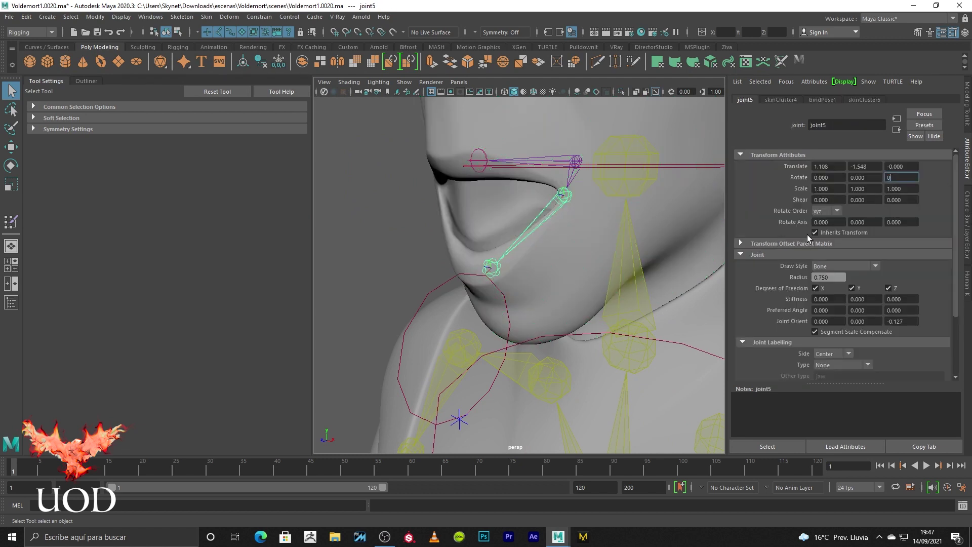
key("Return")
left_click(381, 284)
left_click(561, 198)
Rotate the jaw joint to test the mouth deformation, then undo the last rotation.
key("e")
mouse_move(544, 185)
left_mouse_down()
mouse_move(562, 192)
mouse_move(569, 226)
left_mouse_up()
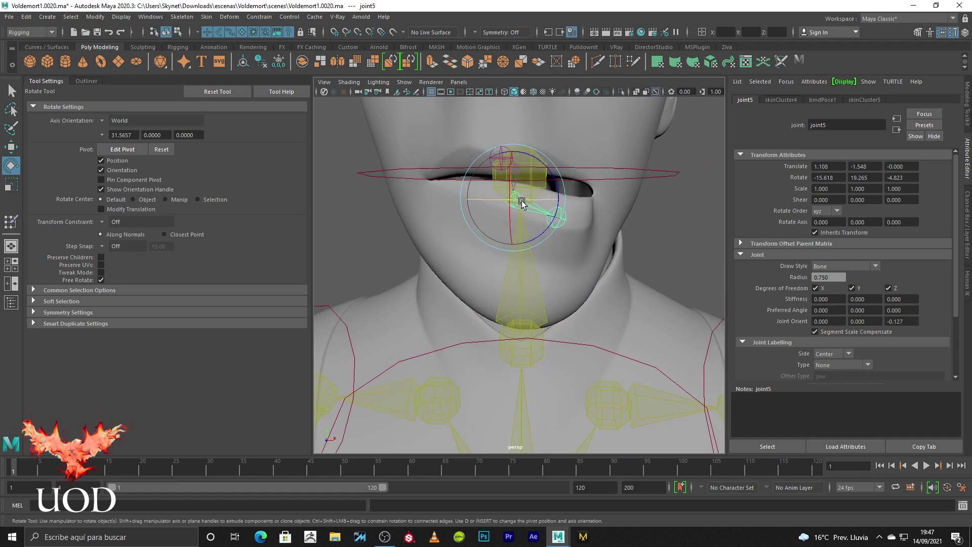
left_click_drag(523, 203, 503, 206)
key("ctrl+z")
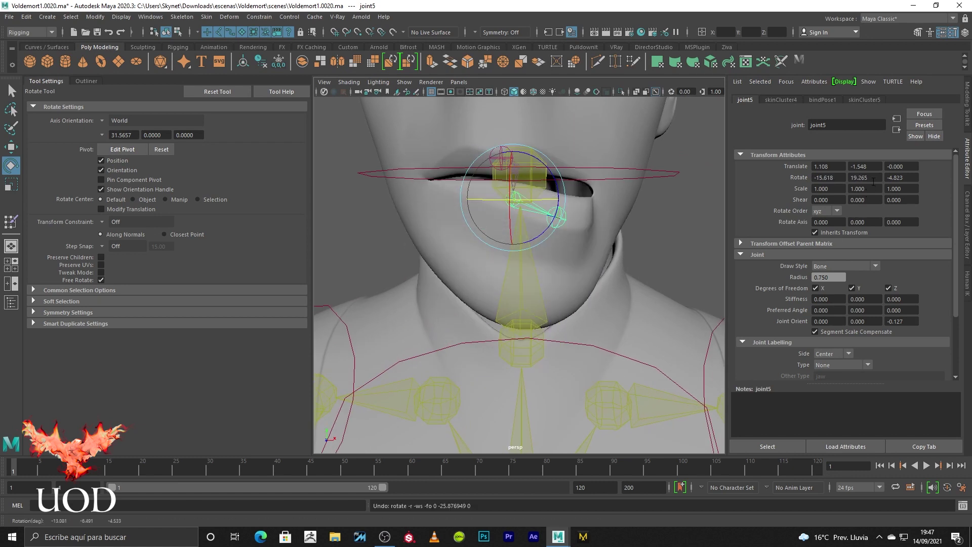
Set the jaw joint's Rotate X, Y and Z to 0 and clear the selection.
type("0")
key("Return")
type("000")
key("Return")
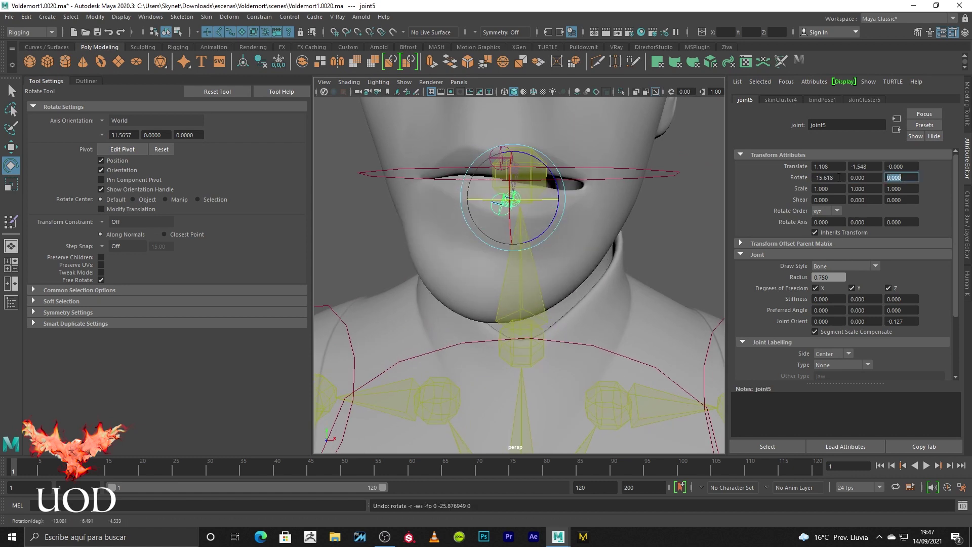
key("Return")
mouse_move(558, 223)
left_mouse_down("alt")
mouse_move(493, 202)
mouse_move(535, 186)
mouse_move(536, 171)
mouse_move(540, 189)
left_mouse_up("alt")
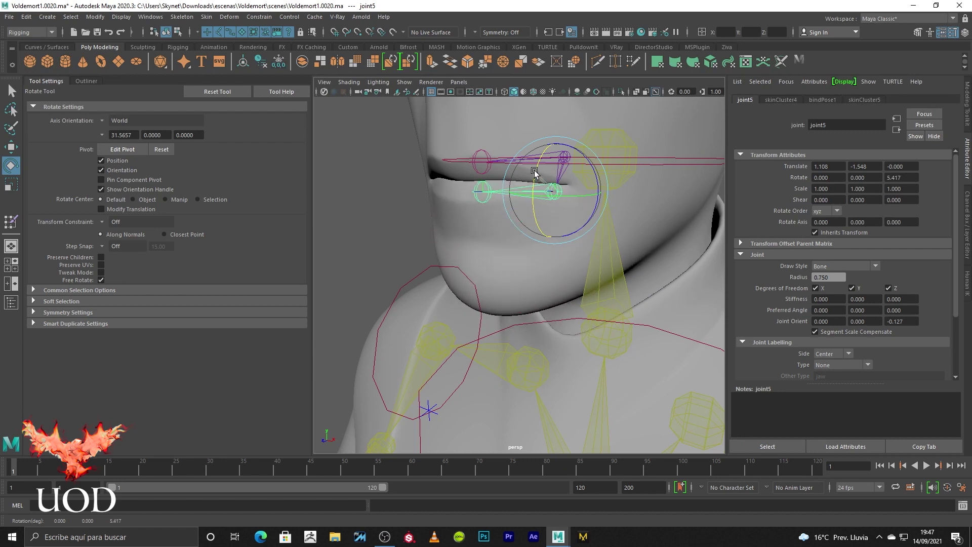
left_click_drag(540, 189, 390, 240)
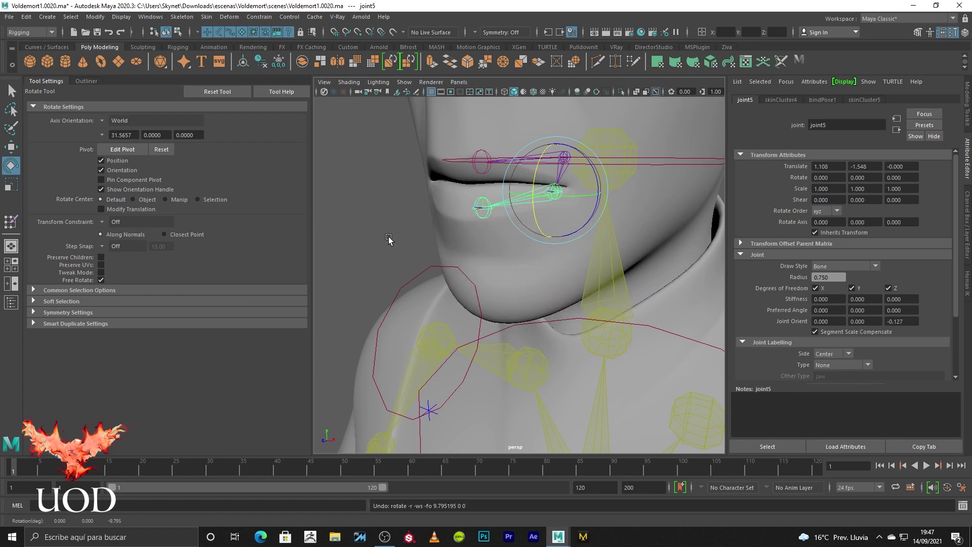
key("q")
left_click(466, 232)
scroll(506, 238, "down", 3)
scroll(556, 190, "down", 3)
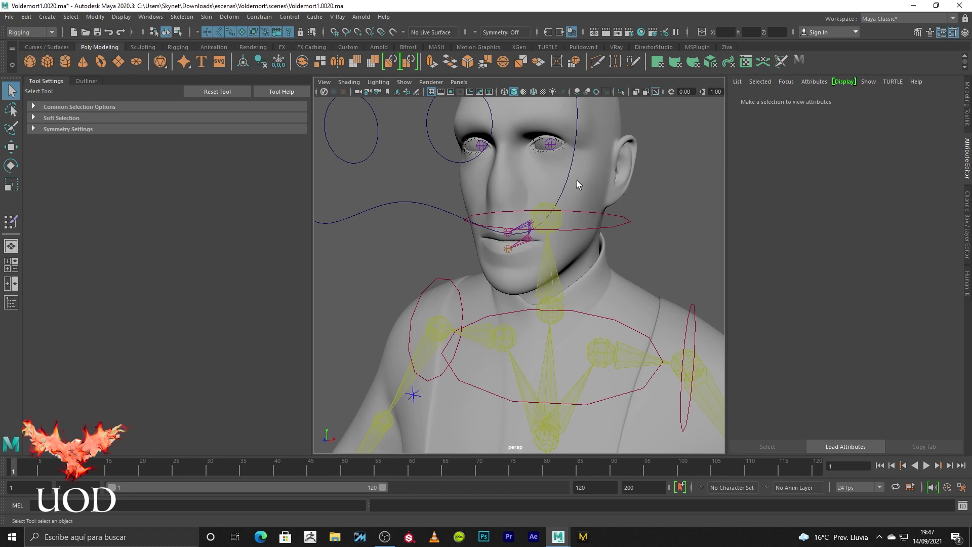
Isolate the head mesh and select all its vertices except the midline.
left_click(576, 180)
left_click(621, 91)
scroll(549, 195, "up", 4)
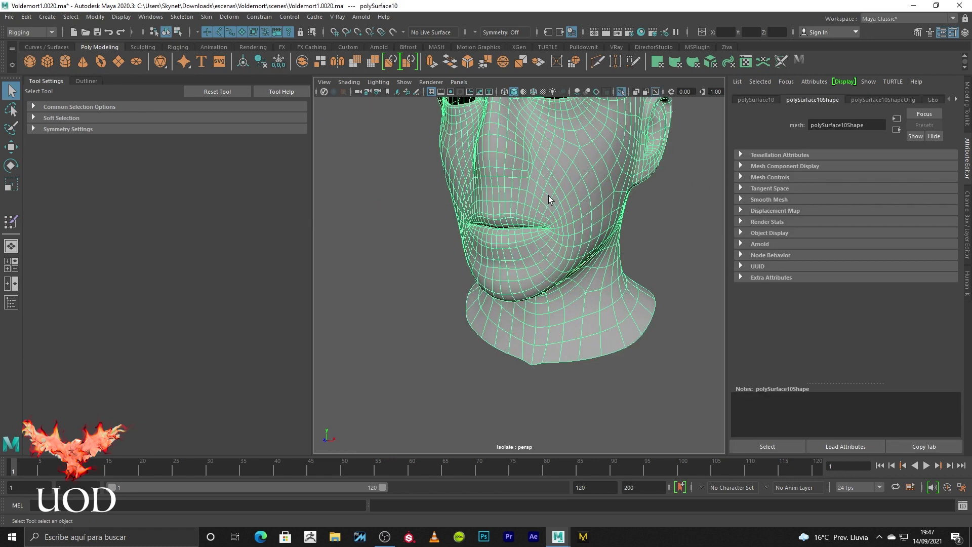
left_click_drag(549, 195, 538, 193, "alt")
scroll(537, 192, "up", 3)
key("F10")
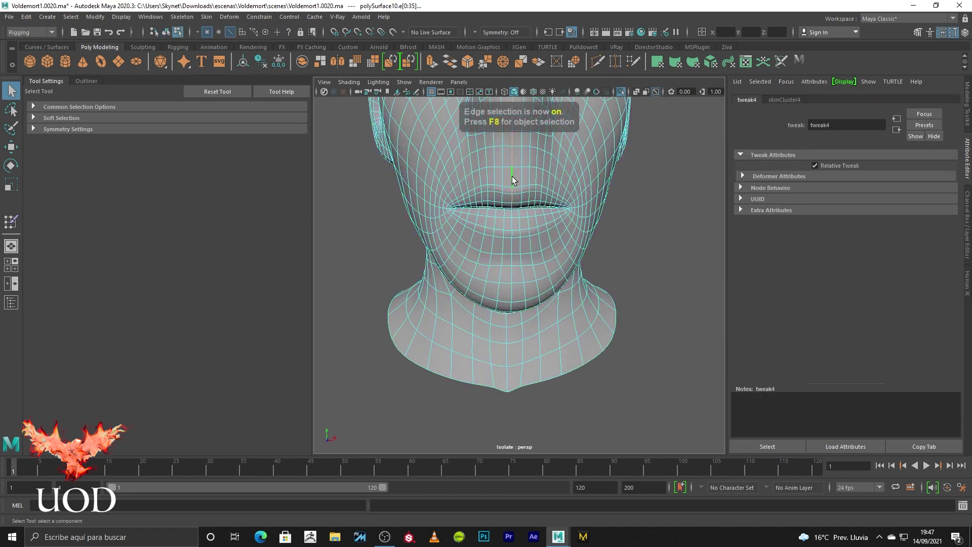
scroll(527, 238, "up", 2)
scroll(542, 232, "up", 2)
right_click_drag(576, 232, 485, 234, "ctrl")
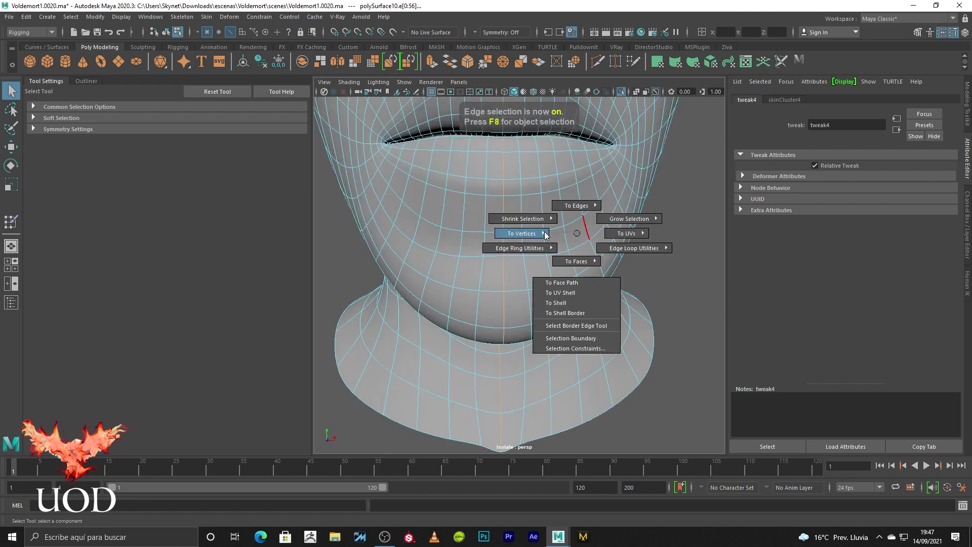
scroll(522, 223, "down", 3)
scroll(561, 210, "down", 2)
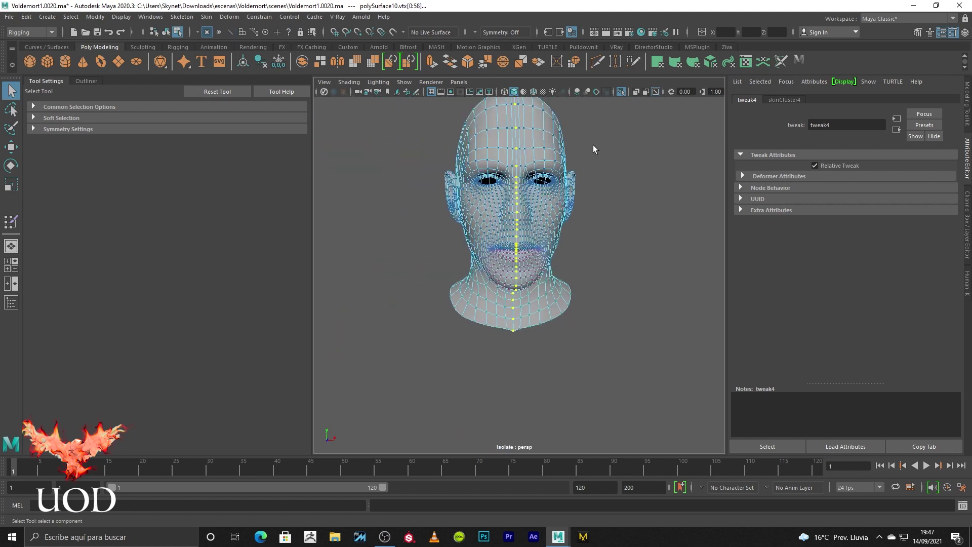
left_click_drag(607, 131, 436, 354, "shift")
key("f")
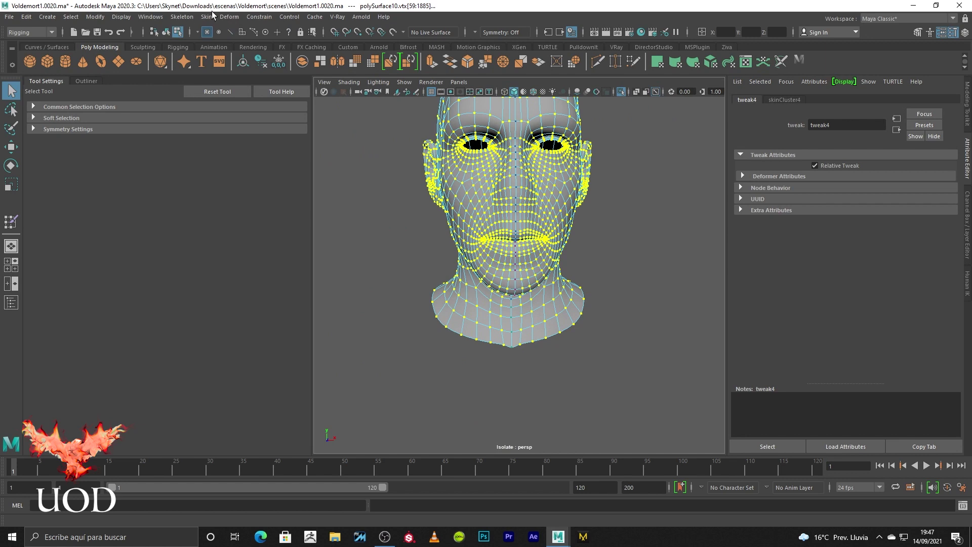
Mirror skin weights across YZ, positive to negative, then deselect and show the full rig.
left_click(211, 16)
left_click(337, 100)
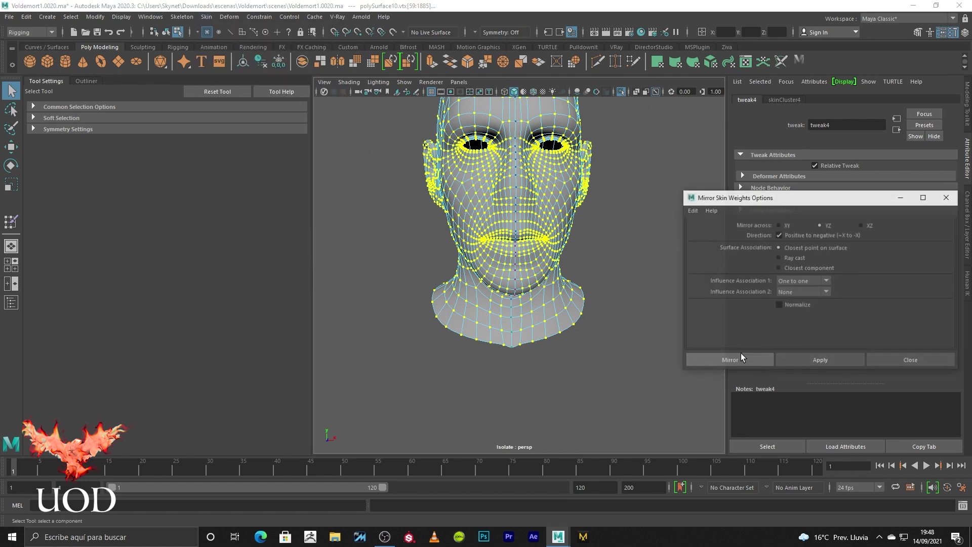
left_click(829, 361)
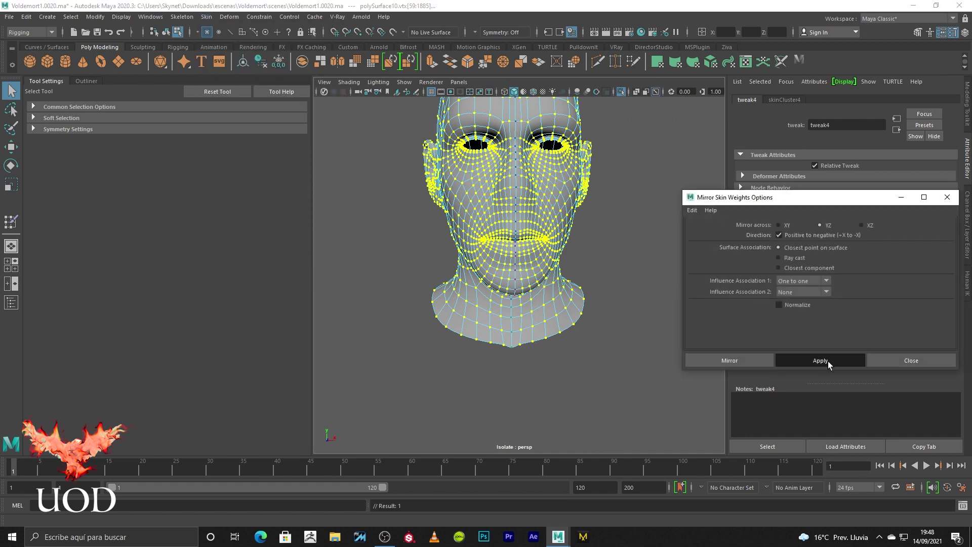
left_click(904, 361)
key("F8")
left_click(642, 223)
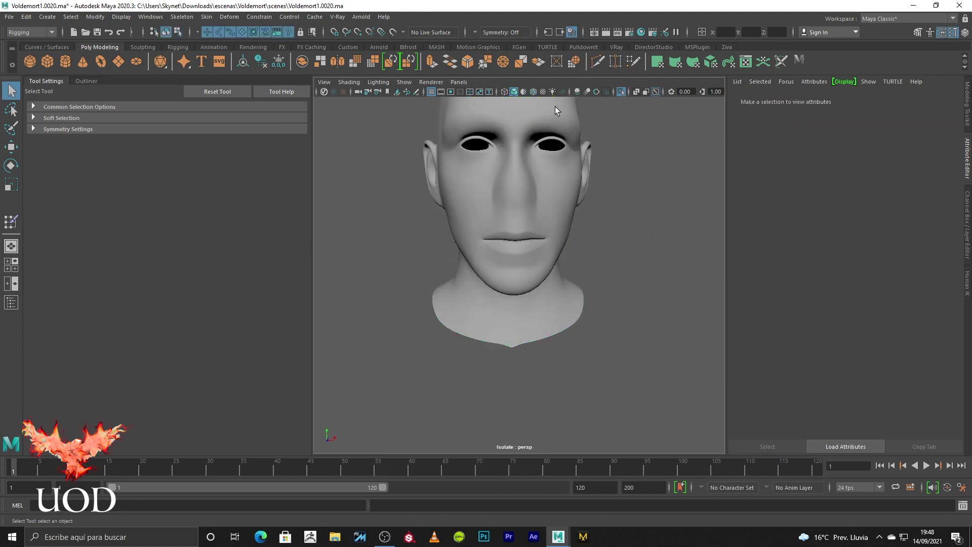
left_click(618, 90)
mouse_move(517, 235)
left_mouse_down("alt")
mouse_move(496, 249)
mouse_move(507, 249)
mouse_move(461, 225)
left_mouse_up("alt")
Select joint5 with the Rotate tool, then pick a chin vertex in vertex mode.
left_click(519, 234)
key("e")
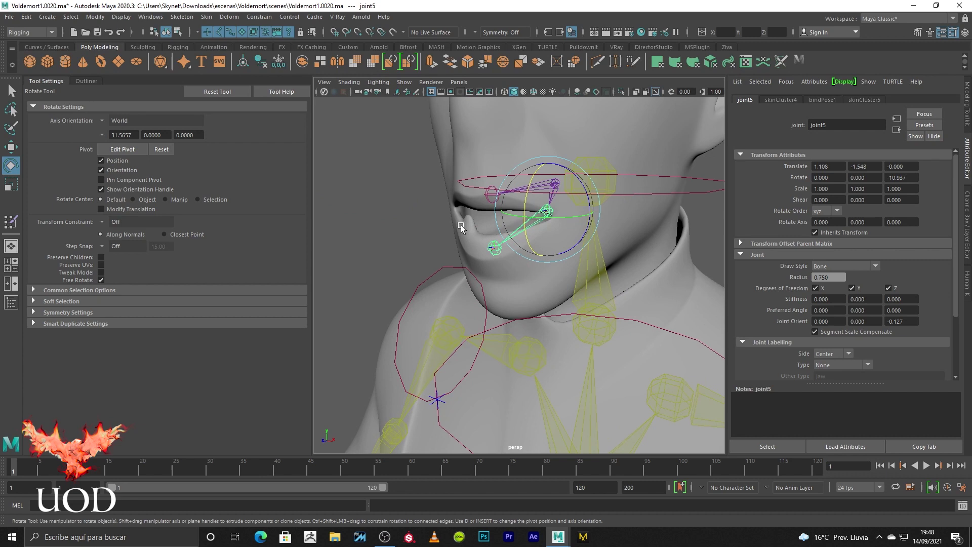
right_click_drag(461, 225, 496, 261, "alt")
key("q")
key("F9")
left_click(542, 172)
mouse_move(521, 209)
left_mouse_down("alt")
mouse_move(543, 213)
mouse_move(542, 180)
mouse_move(566, 139)
left_mouse_up("alt")
key("1")
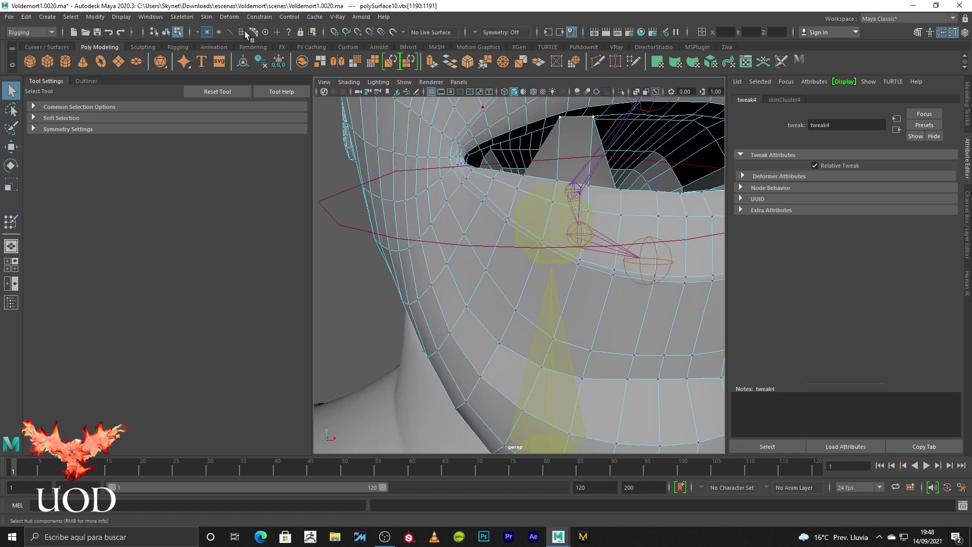
Inspect the chin and inner-mouth vertices from several side angles, then leave vertex mode.
left_click(208, 17)
mouse_move(340, 184)
left_mouse_down("alt")
mouse_move(466, 259)
mouse_move(476, 238)
left_mouse_up("alt")
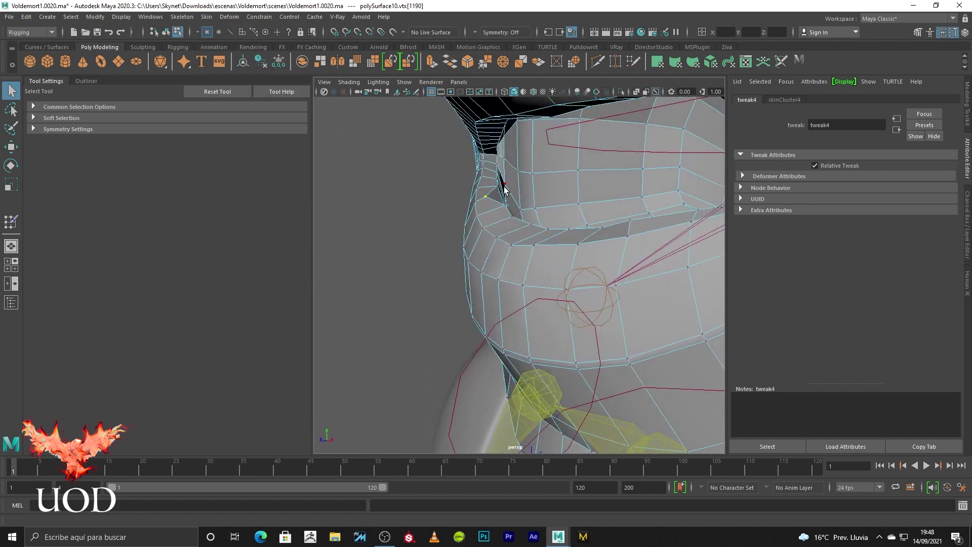
left_click_drag(522, 216, 509, 241, "alt")
mouse_move(476, 245)
left_mouse_down("alt")
mouse_move(488, 254)
mouse_move(481, 244)
left_mouse_up("alt")
left_click(481, 244)
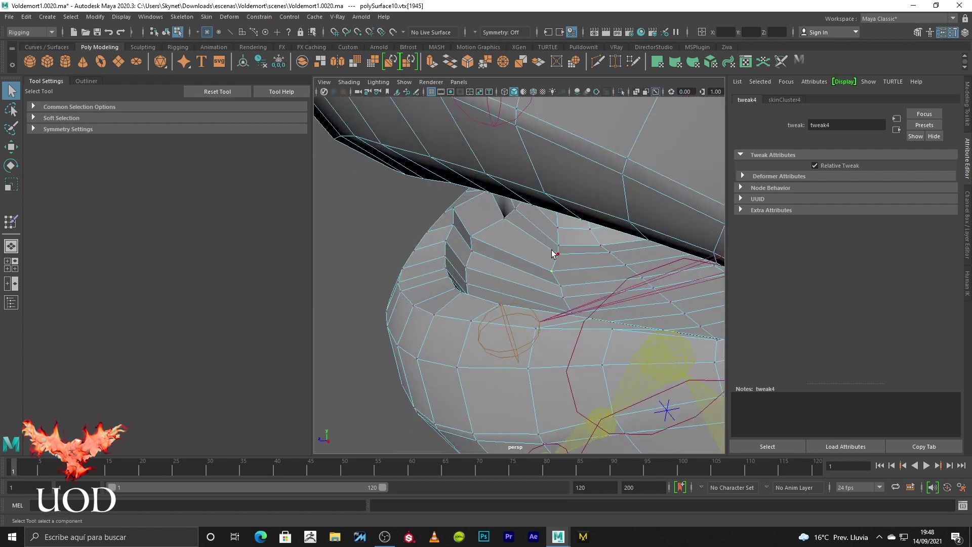
mouse_move(488, 200)
left_mouse_down("alt")
mouse_move(506, 232)
mouse_move(490, 195)
left_mouse_up("alt")
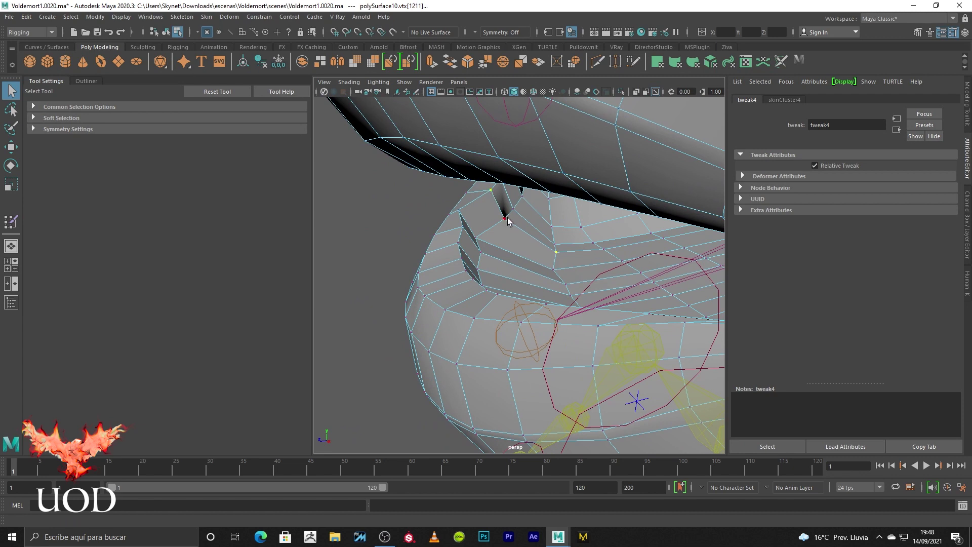
left_click_drag(513, 254, 524, 218, "alt")
key("F8")
mouse_move(372, 276)
left_mouse_down("alt")
mouse_move(558, 291)
mouse_move(537, 218)
left_mouse_up("alt")
left_click(536, 293)
Isolate the head in faceted display and briefly paint lip skin weights, then clear the selection.
left_click(537, 218)
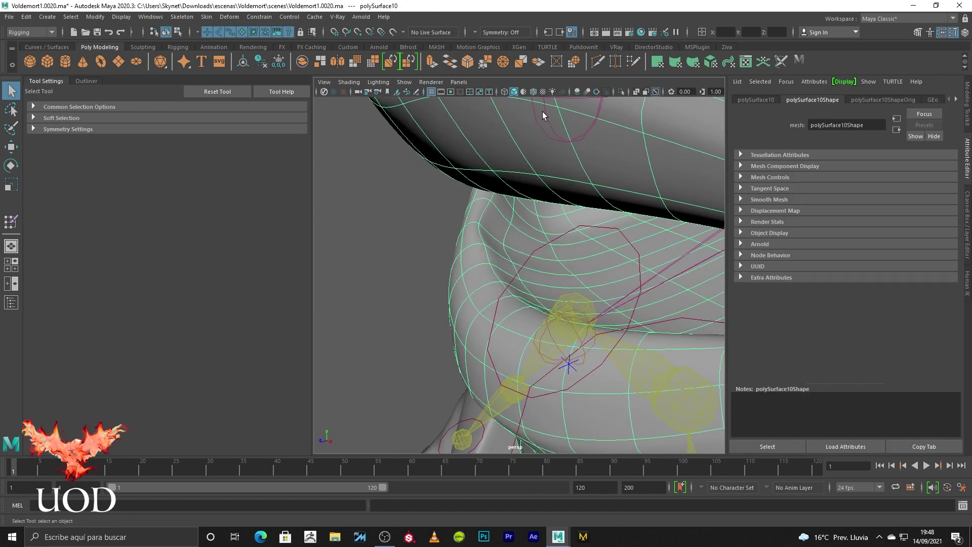
left_click(622, 93)
scroll(512, 165, "up", 3)
mouse_move(513, 166)
middle_mouse_down("alt")
mouse_move(548, 232)
mouse_move(600, 272)
middle_mouse_up("alt")
key("1")
right_click_drag(613, 247, 556, 230)
mouse_move(672, 257)
left_mouse_down("alt")
mouse_move(547, 307)
mouse_move(424, 249)
mouse_move(517, 275)
mouse_move(631, 228)
left_mouse_up("alt")
key("q")
left_click(488, 256)
mouse_move(488, 256)
left_mouse_down("alt")
mouse_move(671, 233)
mouse_move(762, 233)
mouse_move(600, 245)
mouse_move(537, 232)
mouse_move(591, 299)
mouse_move(543, 249)
left_mouse_up("alt")
scroll(557, 253, "down", 3)
Show the outliner and full rig, then reset joint5's Rotate Z to 0.
scroll(606, 267, "up", 3)
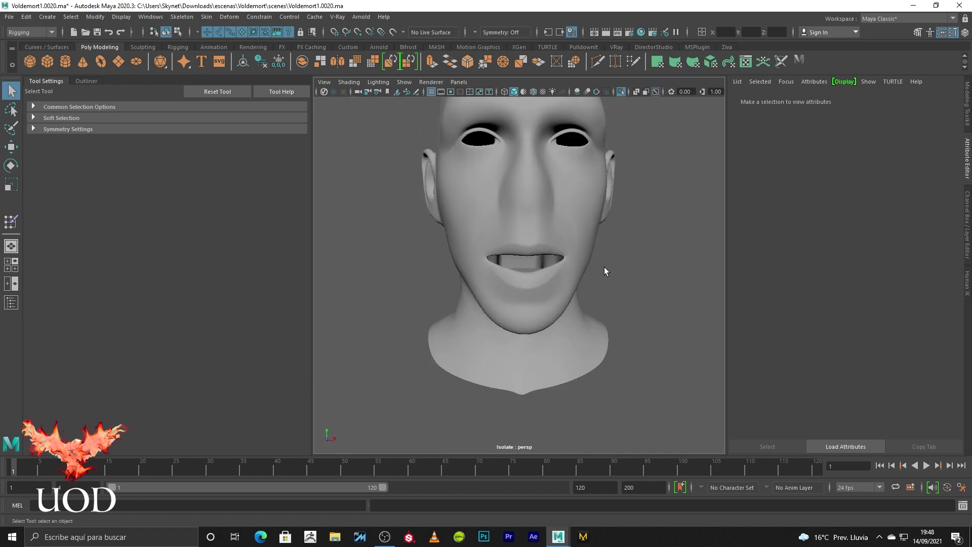
left_click(87, 80)
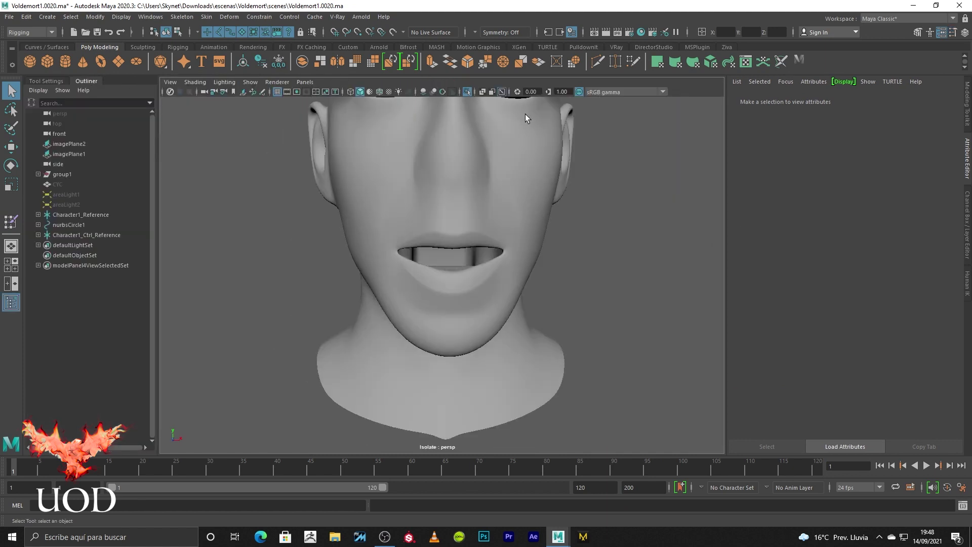
left_click(474, 91)
mouse_move(494, 257)
left_mouse_down("alt")
mouse_move(496, 272)
mouse_move(494, 262)
left_mouse_up("alt")
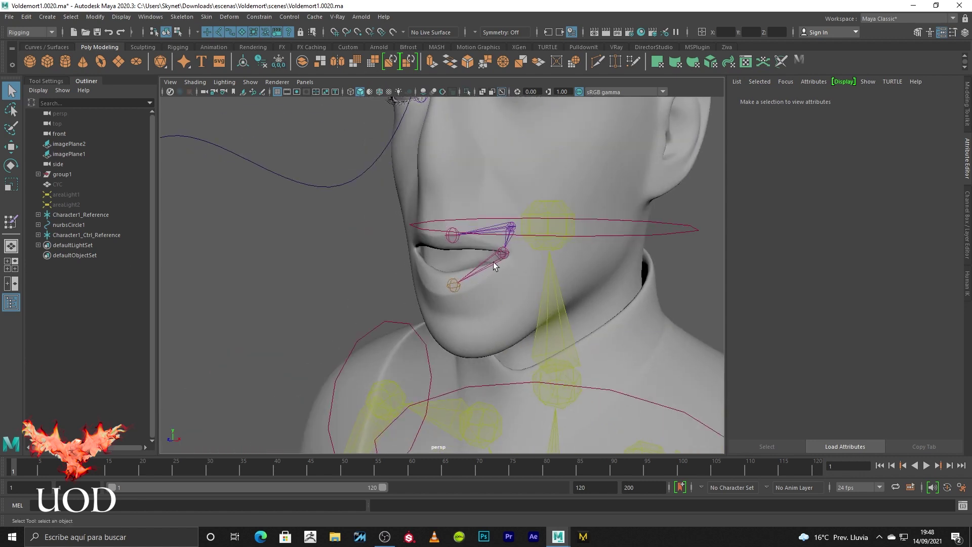
left_click(494, 261)
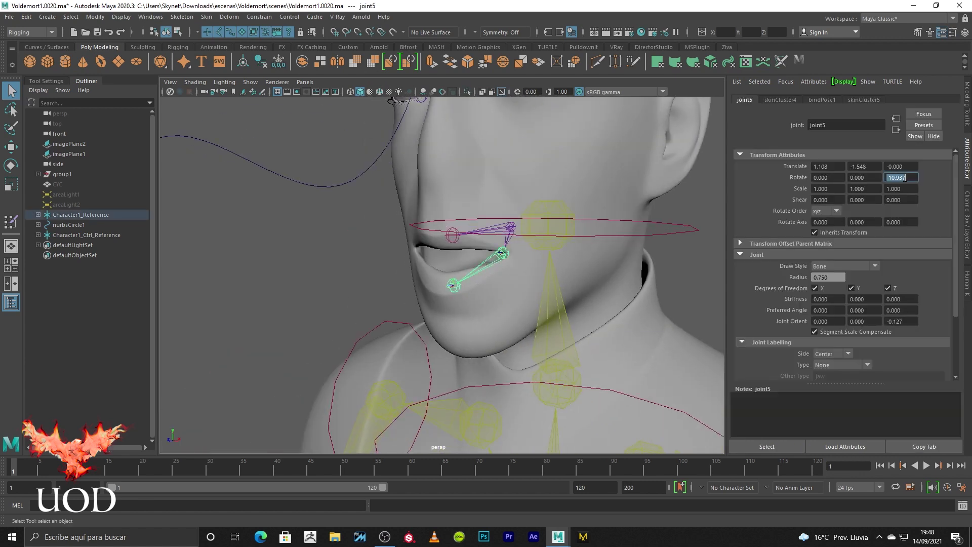
type("0")
key("Return")
left_click(303, 347)
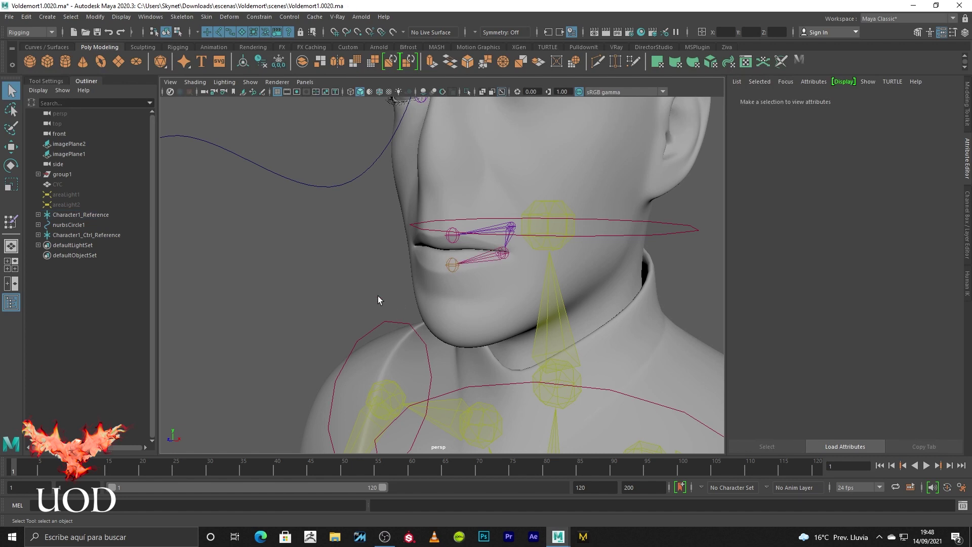
Rotate the jaw slightly open to test the mouth, then undo the test.
scroll(378, 296, "up", 3)
left_click(500, 248)
mouse_move(499, 248)
left_mouse_down("alt")
mouse_move(587, 245)
mouse_move(554, 249)
mouse_move(575, 251)
mouse_move(457, 351)
mouse_move(489, 355)
mouse_move(412, 306)
mouse_move(373, 351)
mouse_move(336, 358)
mouse_move(594, 272)
left_mouse_up("alt")
key("w")
left_click(542, 271)
left_click(600, 254)
key("e")
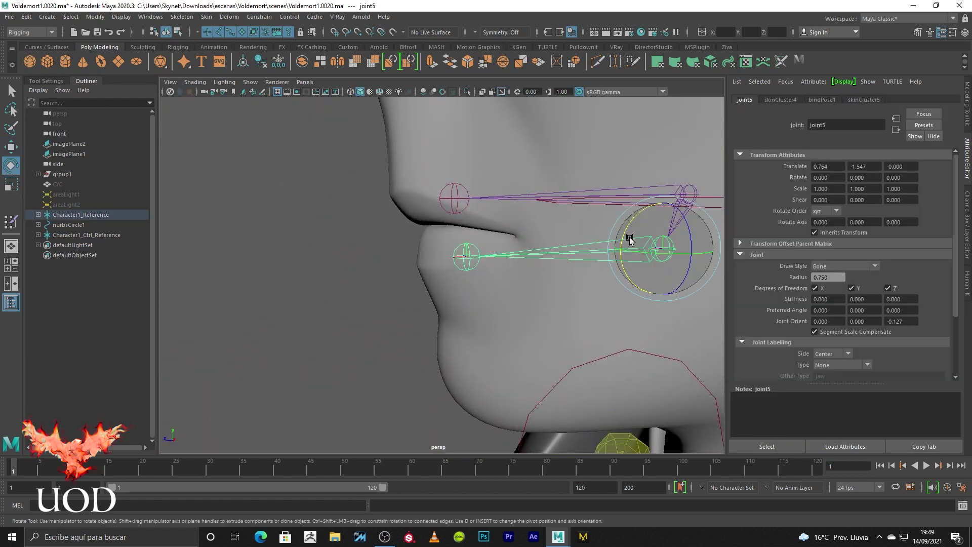
left_click_drag(627, 232, 621, 238)
left_click(373, 354)
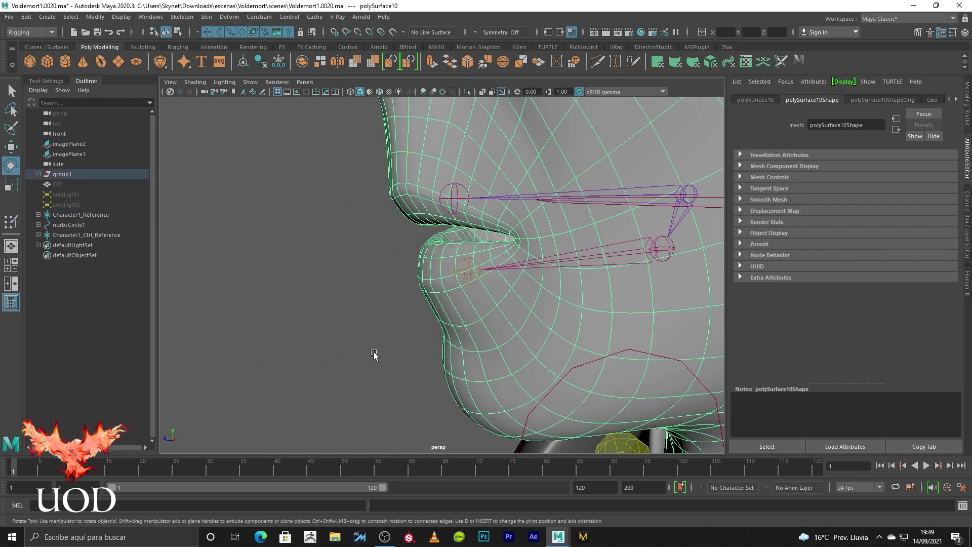
left_click_drag(373, 353, 465, 348, "alt")
key("ctrl+z")
key("ctrl+z")
key("ctrl+z")
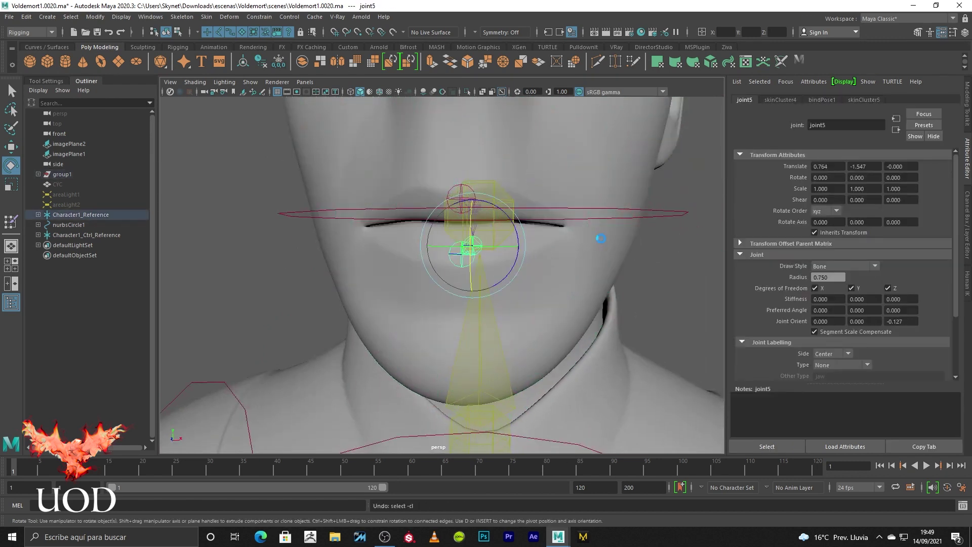
key("ctrl+z")
key("ctrl+z")
Turn on textured shading, move the circle control, and rotate the jaw to about -2.46° Z.
scroll(612, 251, "down", 5)
key("q")
left_click(630, 255)
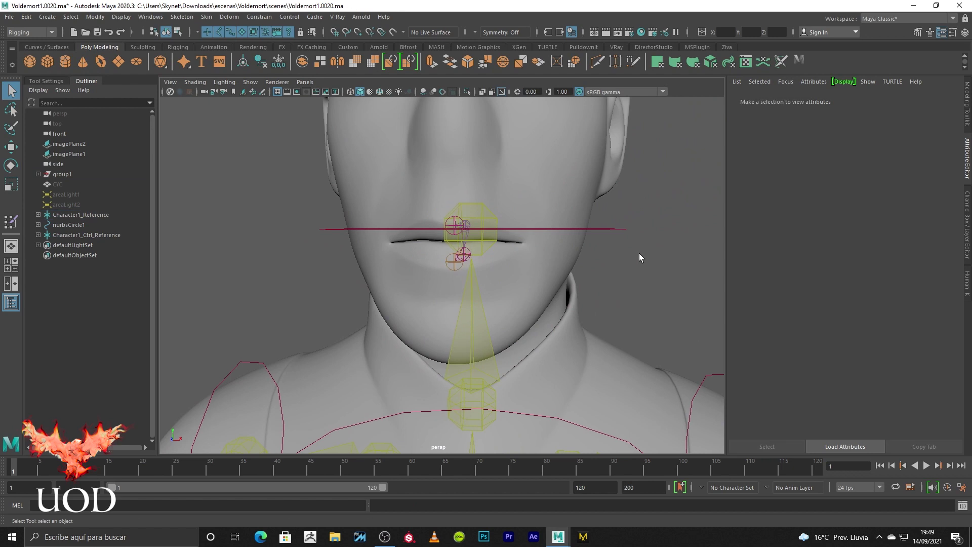
scroll(639, 253, "down", 5)
scroll(549, 278, "up", 3)
key("6")
left_click_drag(562, 140, 553, 148)
left_click_drag(555, 201, 515, 213, "alt")
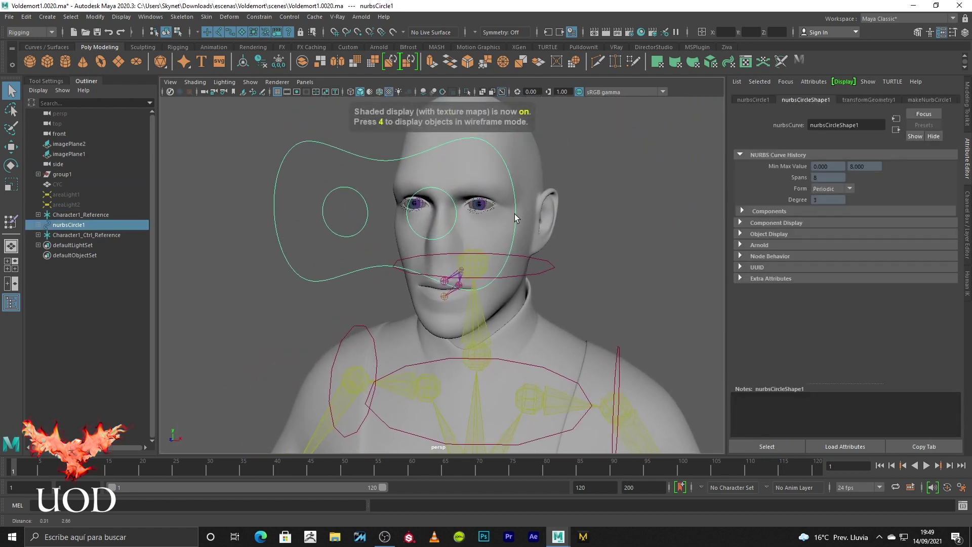
key("w")
left_click_drag(370, 194, 400, 186)
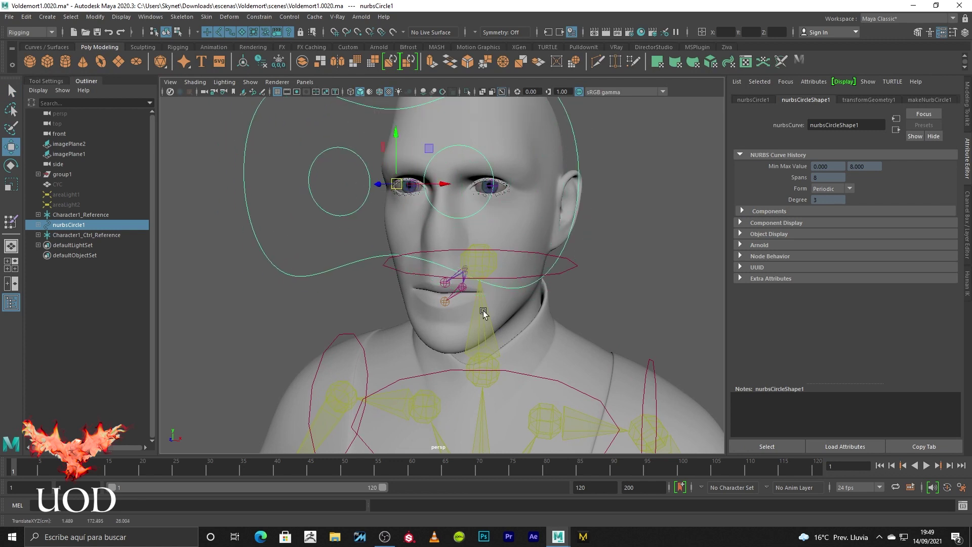
left_click(454, 282)
key("e")
left_click_drag(454, 265, 458, 267)
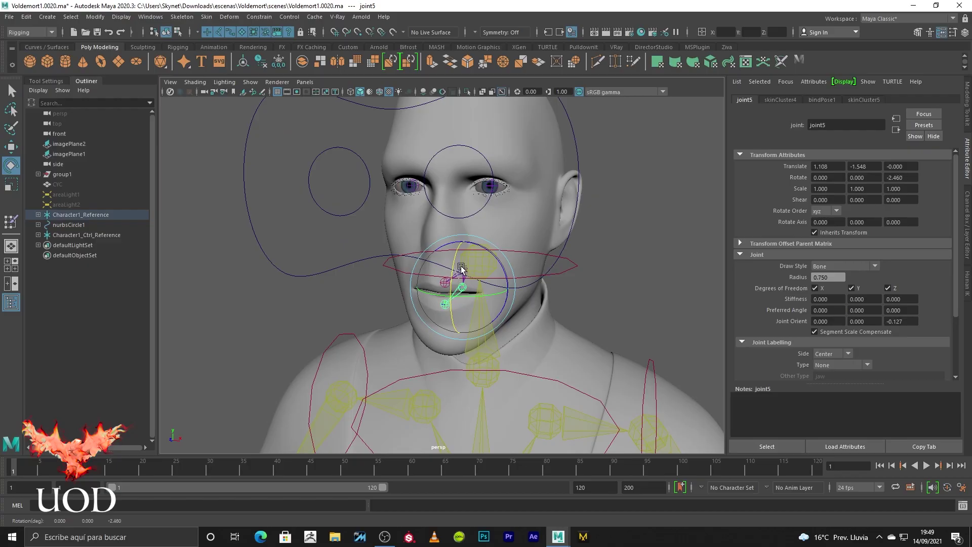